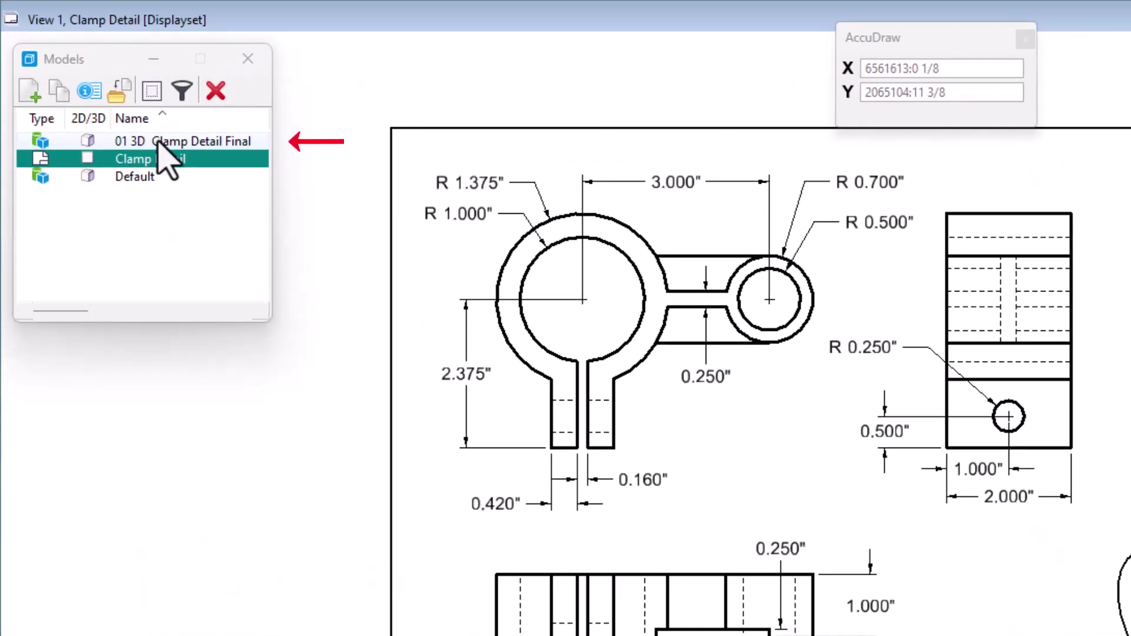
- Open the 01 3D Clamp Detail Final model and inspect the completed clamp solid beside the dashed line
{"action": "double_click", "coordinate": [158, 141]}
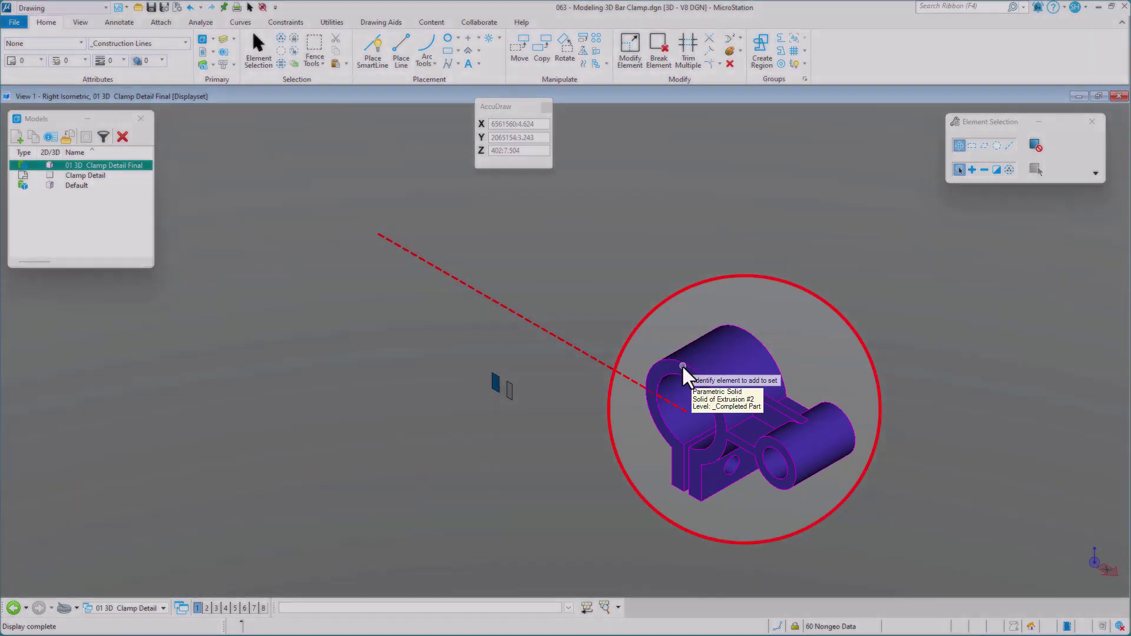
{"action": "left_click", "coordinate": [681, 365]}
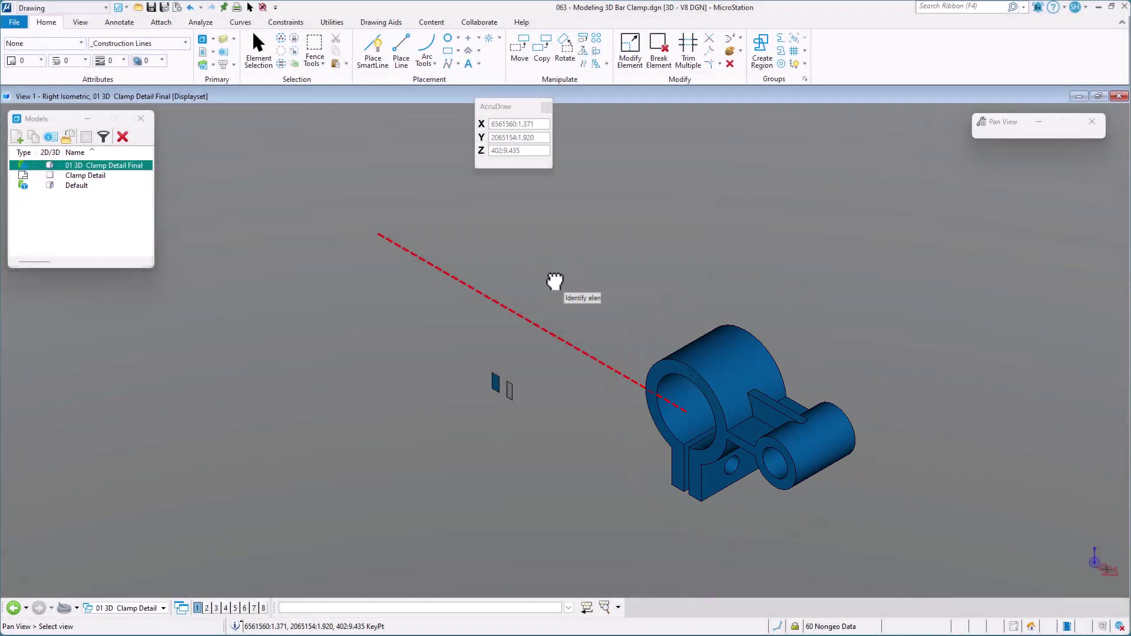
{"action": "left_click_drag", "start_coordinate": [550, 282], "coordinate": [564, 318]}
{"action": "right_click", "coordinate": [565, 318]}
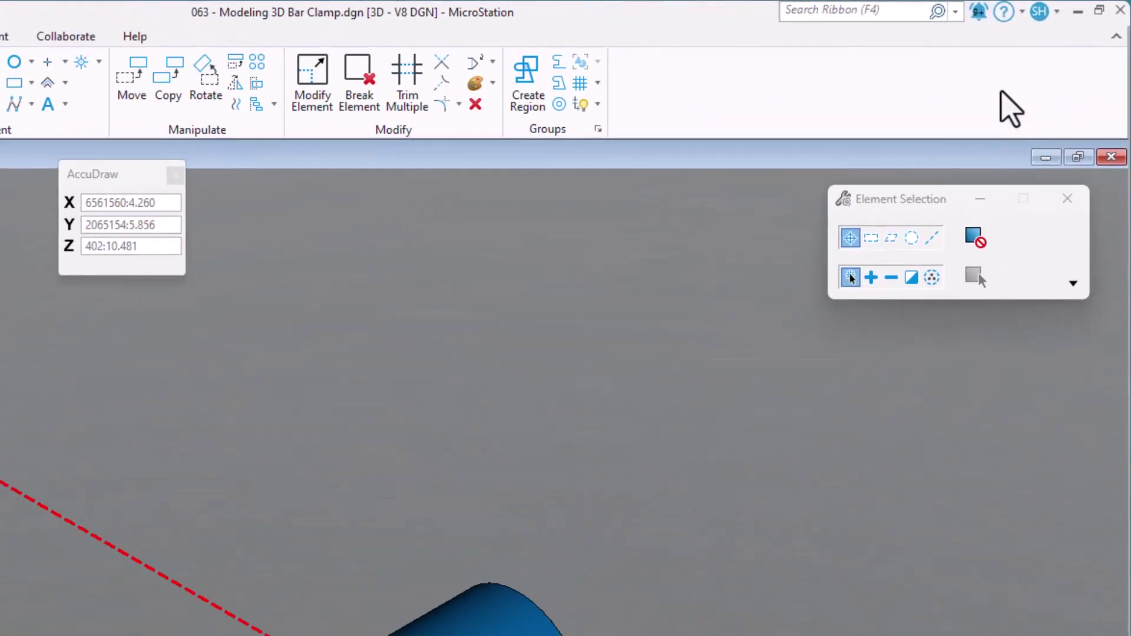
- Check the installed product version in the About information and close it
{"action": "left_click", "coordinate": [955, 11]}
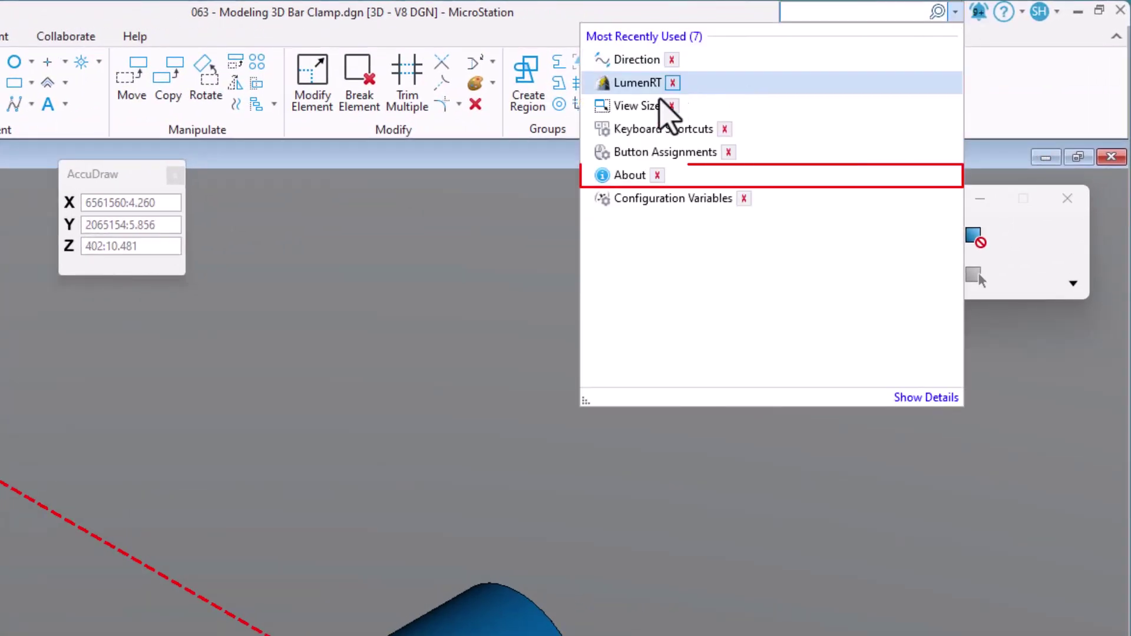
{"action": "left_click", "coordinate": [635, 173]}
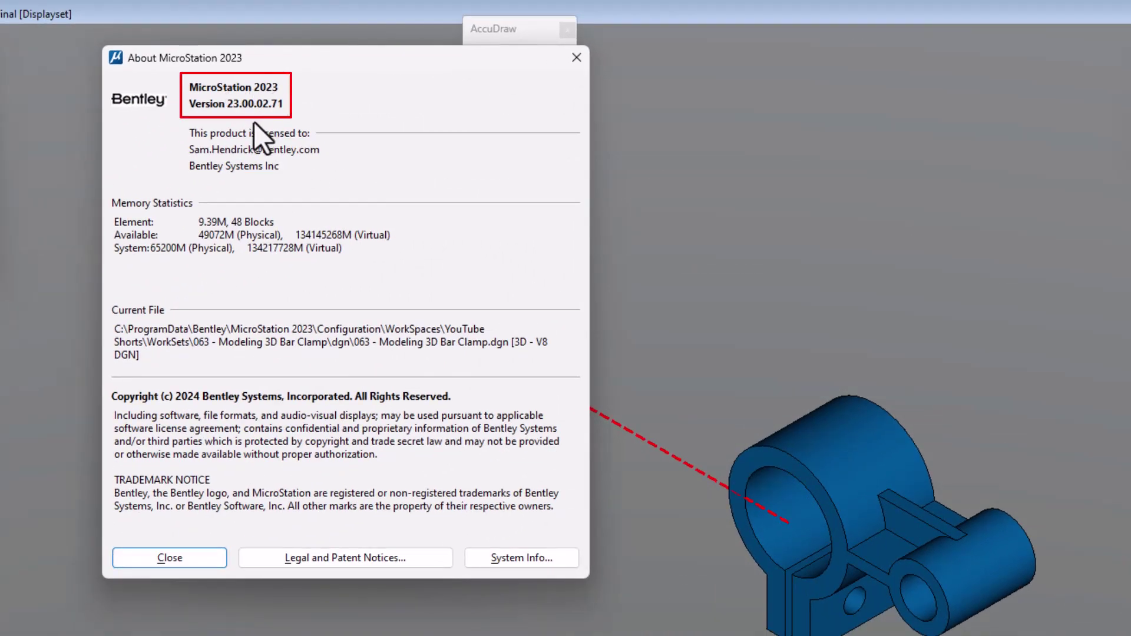
{"action": "left_click", "coordinate": [576, 57]}
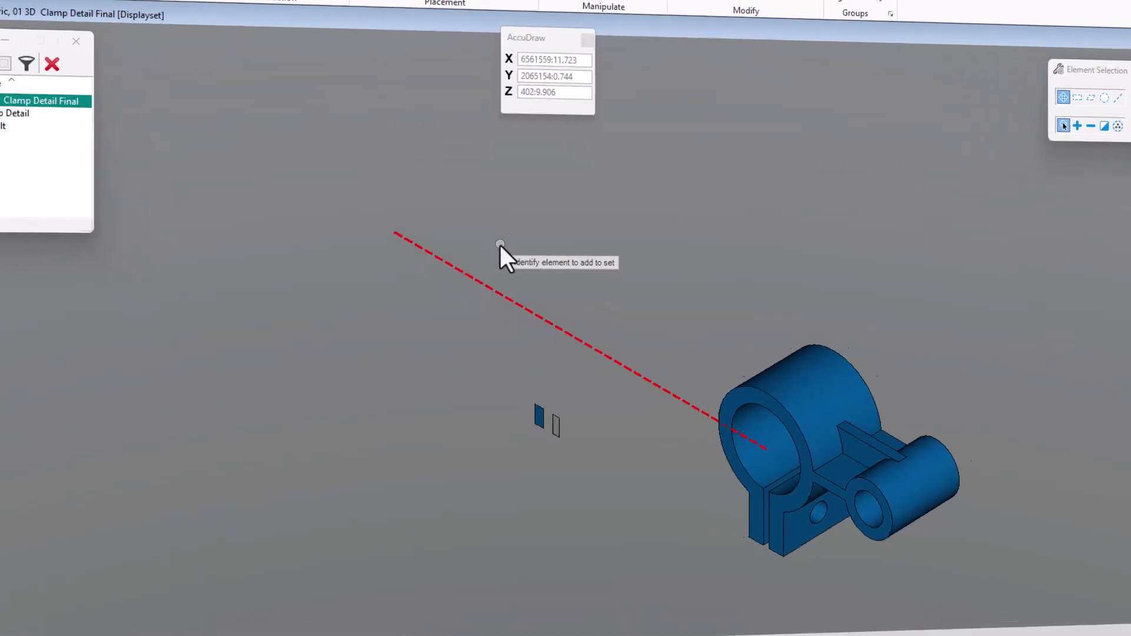
- Examine the shortcut tool palette at the pointer, comparing its full tool set with the recently used tools
{"action": "key", "text": "space"}
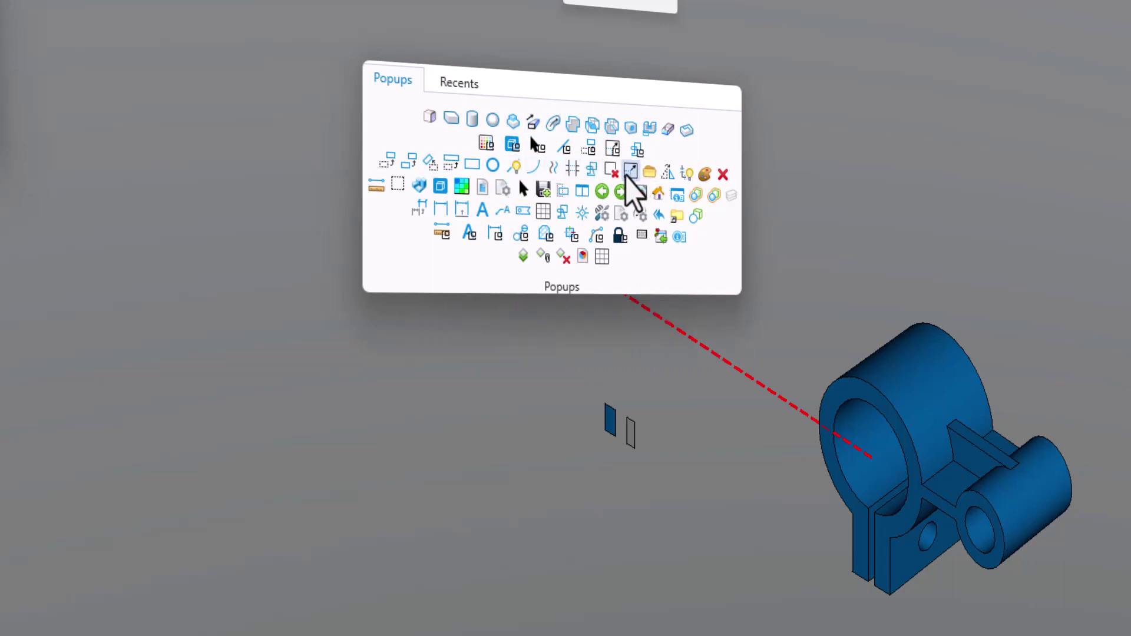
{"action": "left_click_drag", "start_coordinate": [627, 177], "coordinate": [450, 87]}
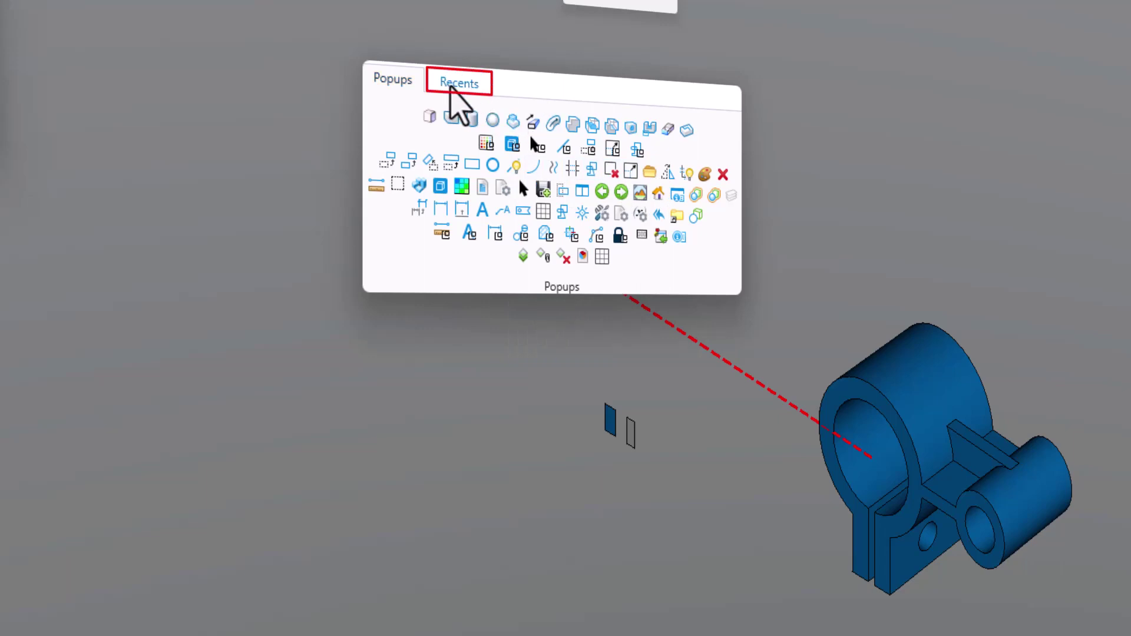
{"action": "left_click", "coordinate": [451, 86]}
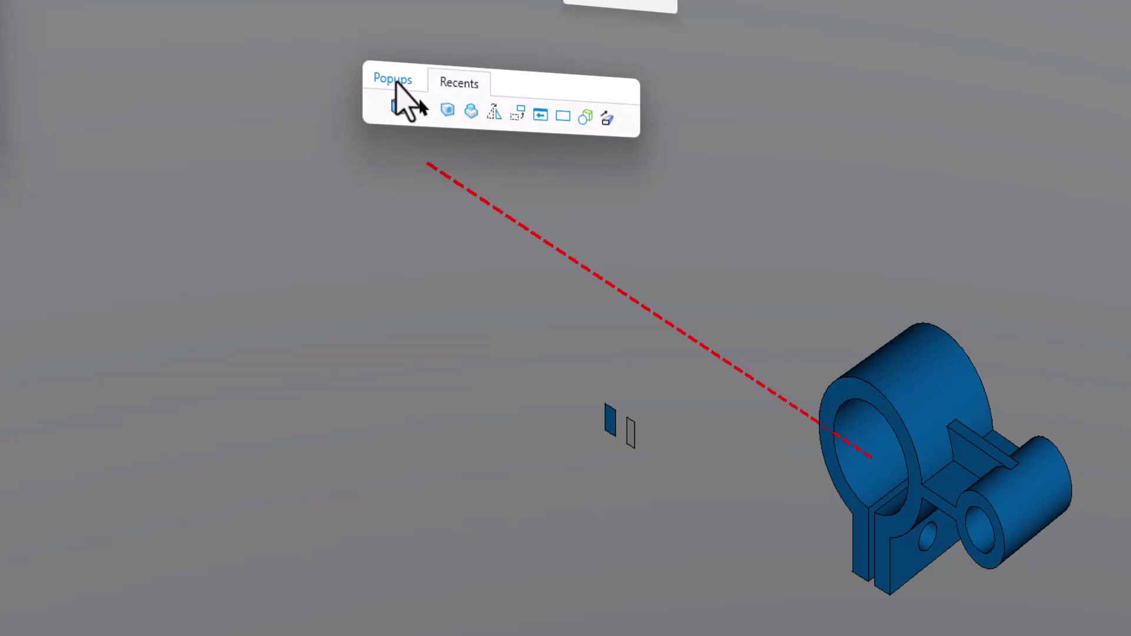
{"action": "left_click", "coordinate": [393, 79]}
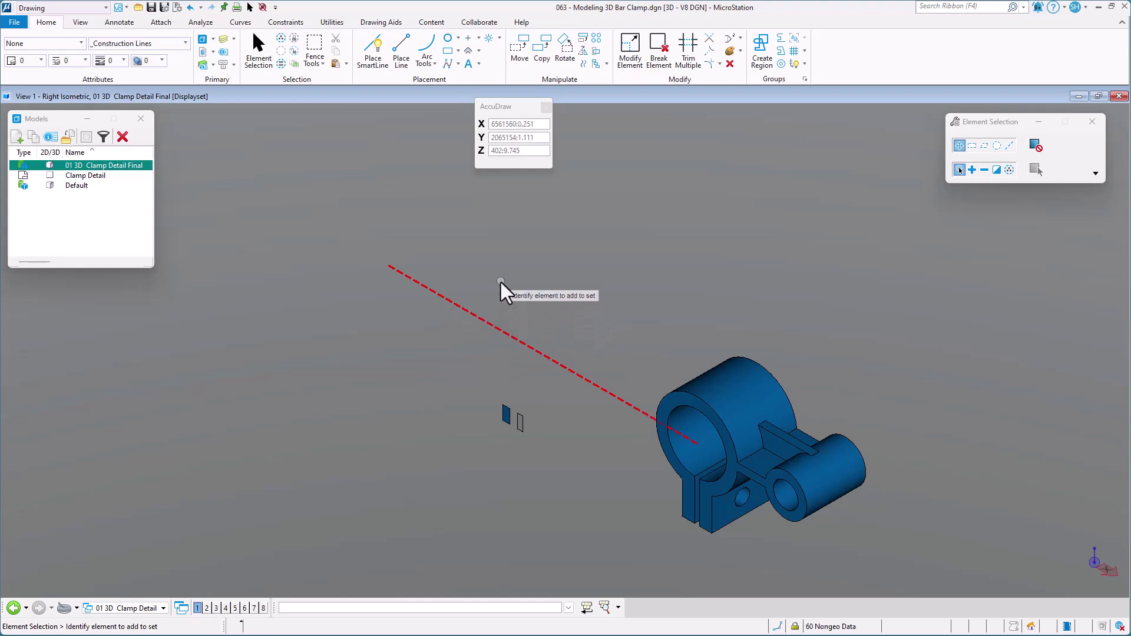
- Try a SmartLine while rotating the AccuDraw drawing plane through the top, front and side orientations
{"action": "key", "text": "space"}
{"action": "left_click", "coordinate": [445, 255]}
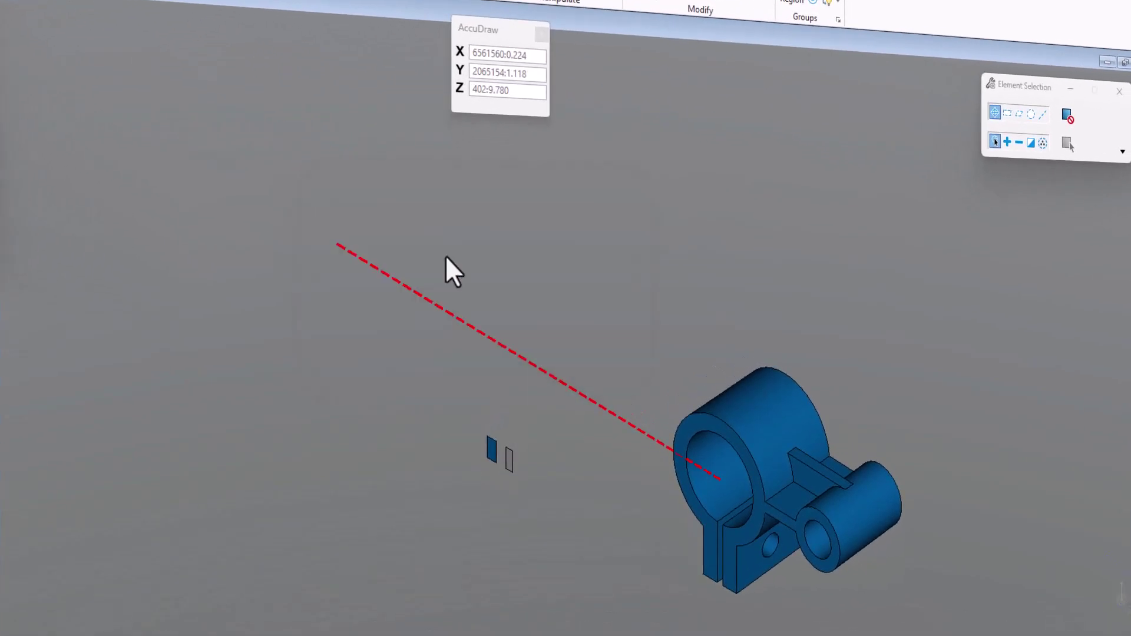
{"action": "left_click", "coordinate": [535, 365]}
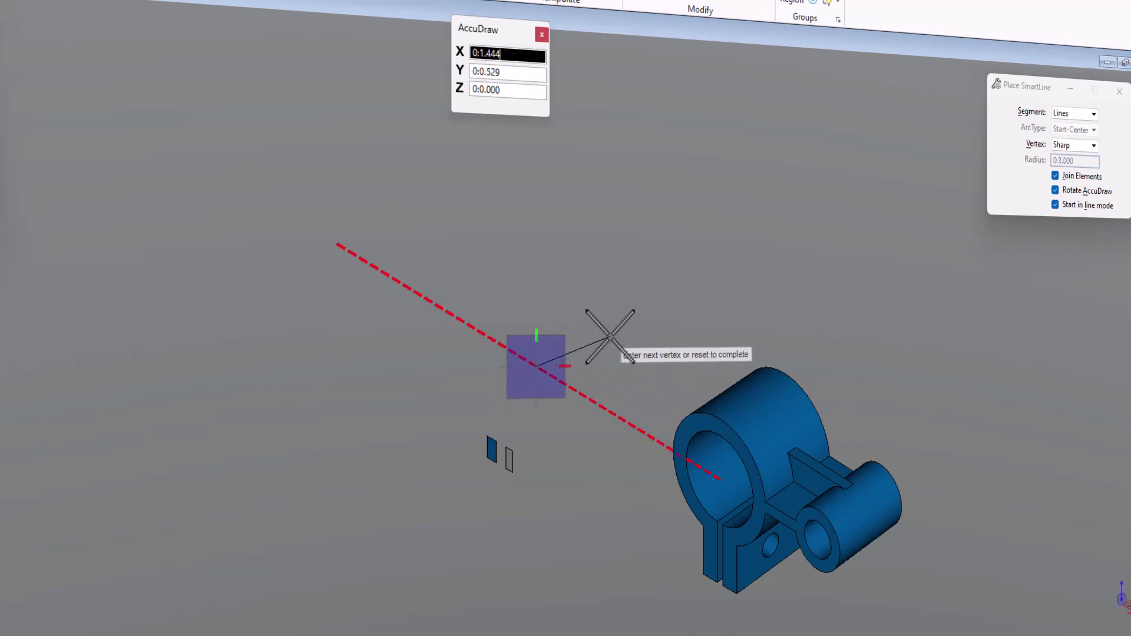
{"action": "key", "text": "t"}
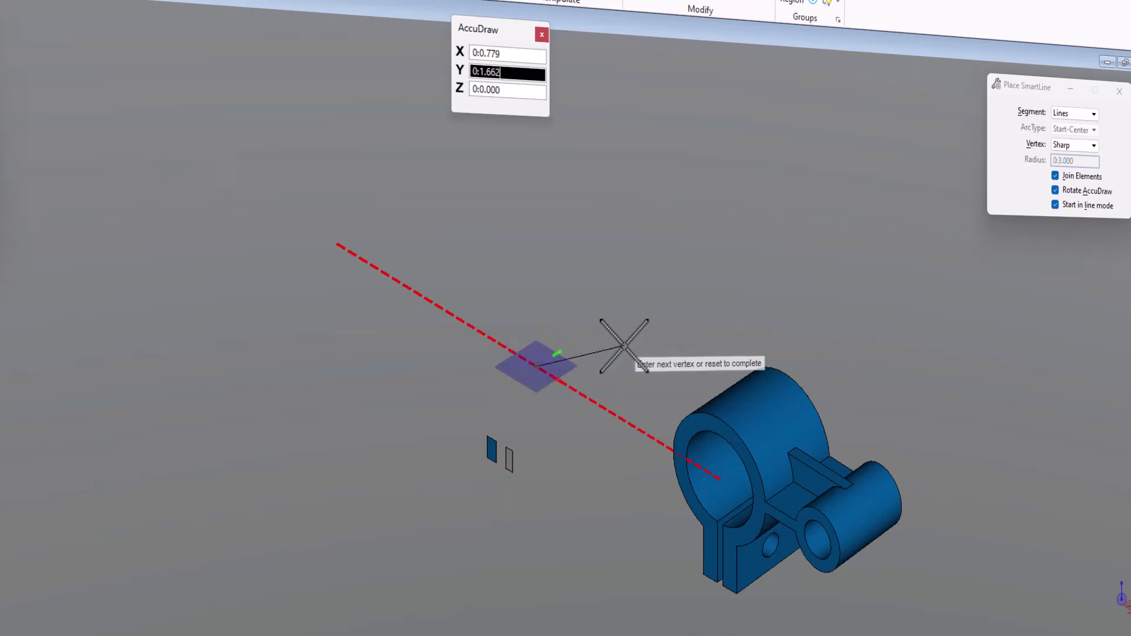
{"action": "key", "text": "f"}
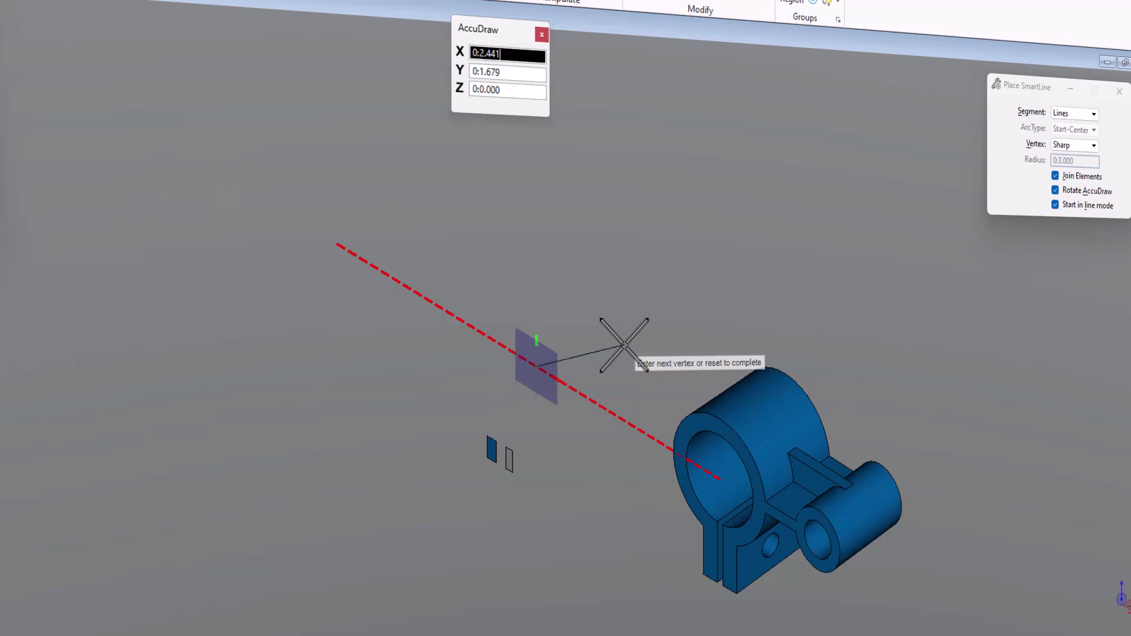
{"action": "key", "text": "s"}
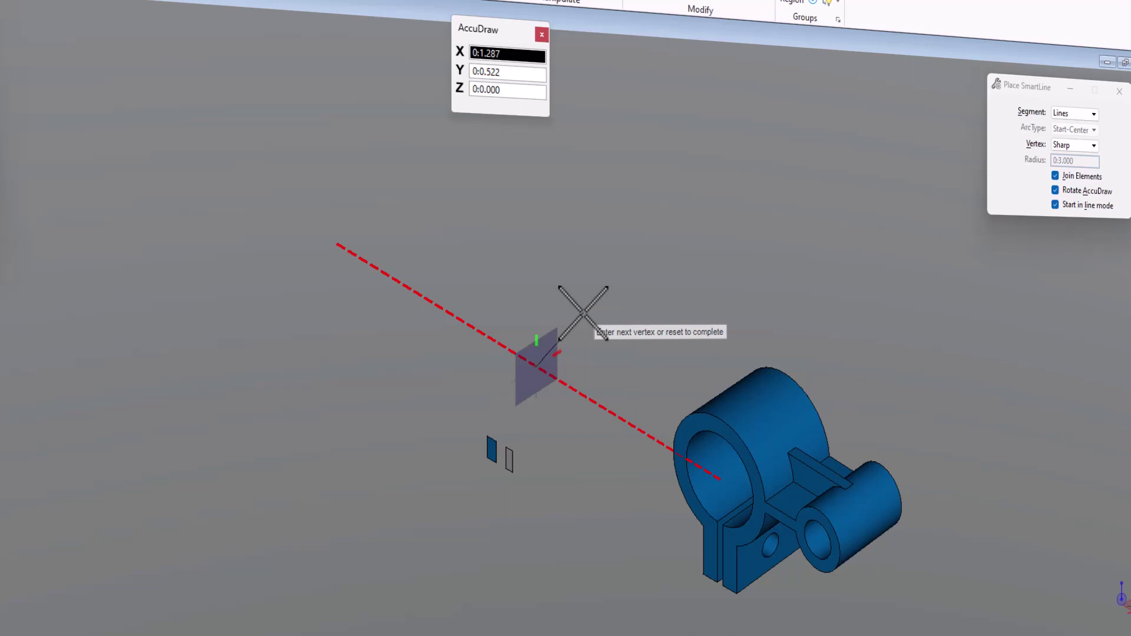
{"action": "key", "text": "o"}
{"action": "key", "text": "Return"}
{"action": "right_click", "coordinate": [498, 287]}
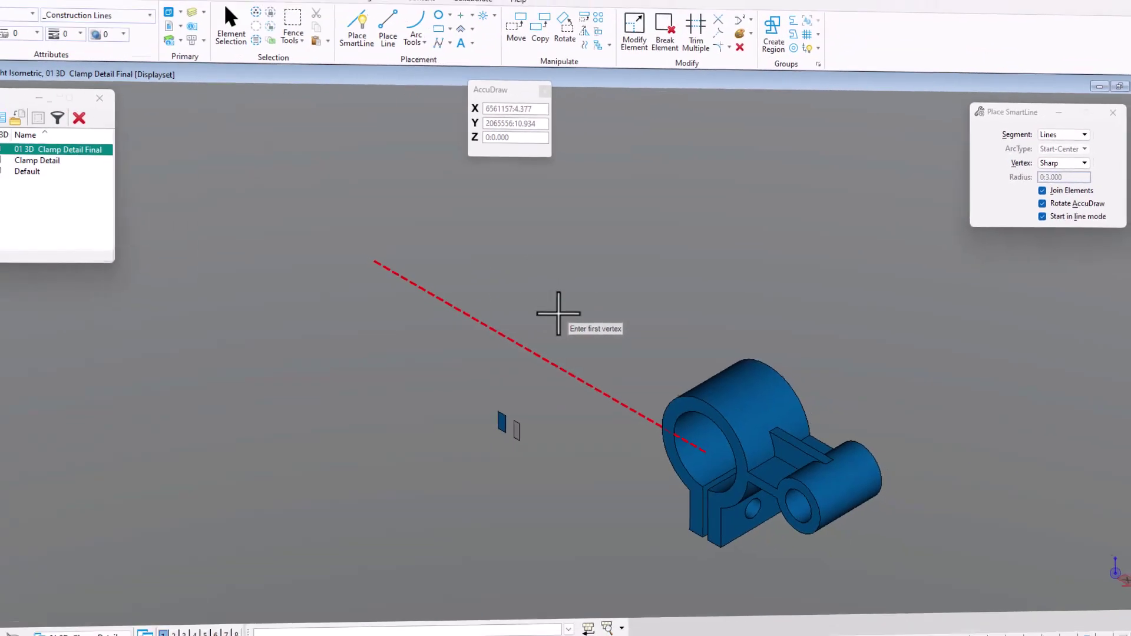
- Review the bar clamp's dimensions in the Clamp Detail model and return to the 01 3D Clamp Detail Final model
{"action": "left_click", "coordinate": [43, 161]}
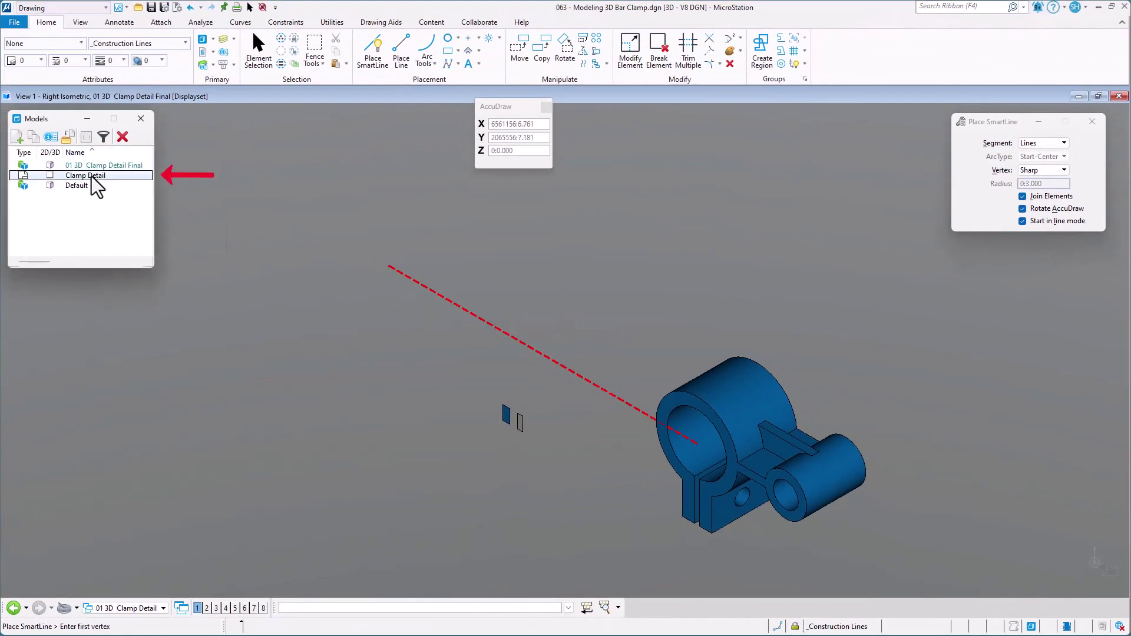
{"action": "double_click", "coordinate": [89, 176]}
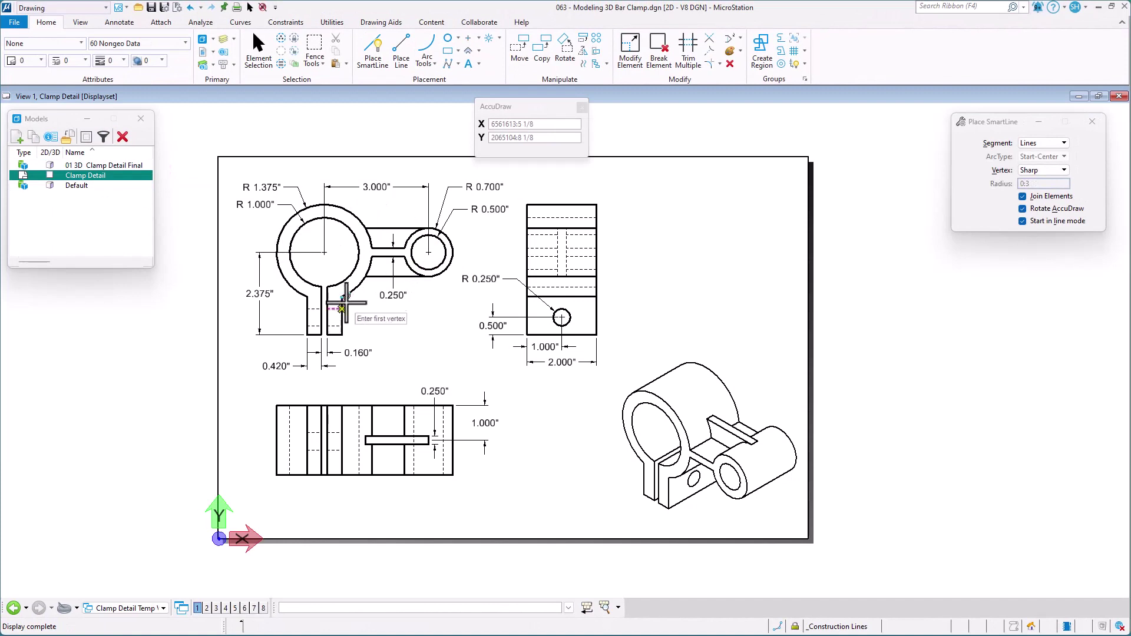
{"action": "scroll", "coordinate": [303, 236], "scroll_direction": "up", "scroll_amount": 2}
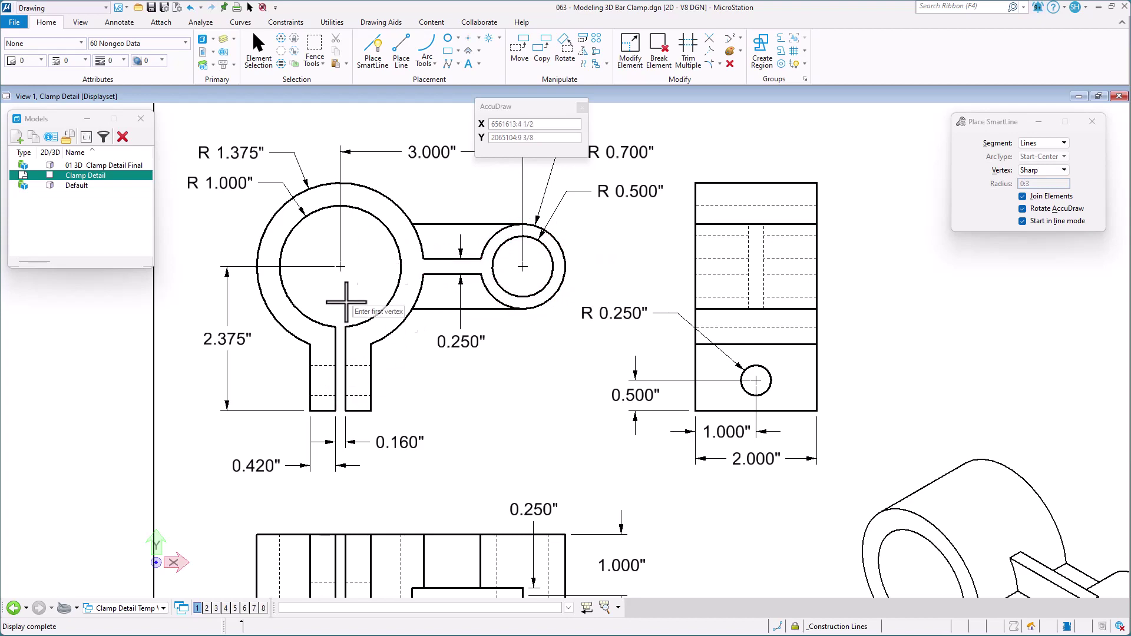
{"action": "double_click", "coordinate": [120, 166]}
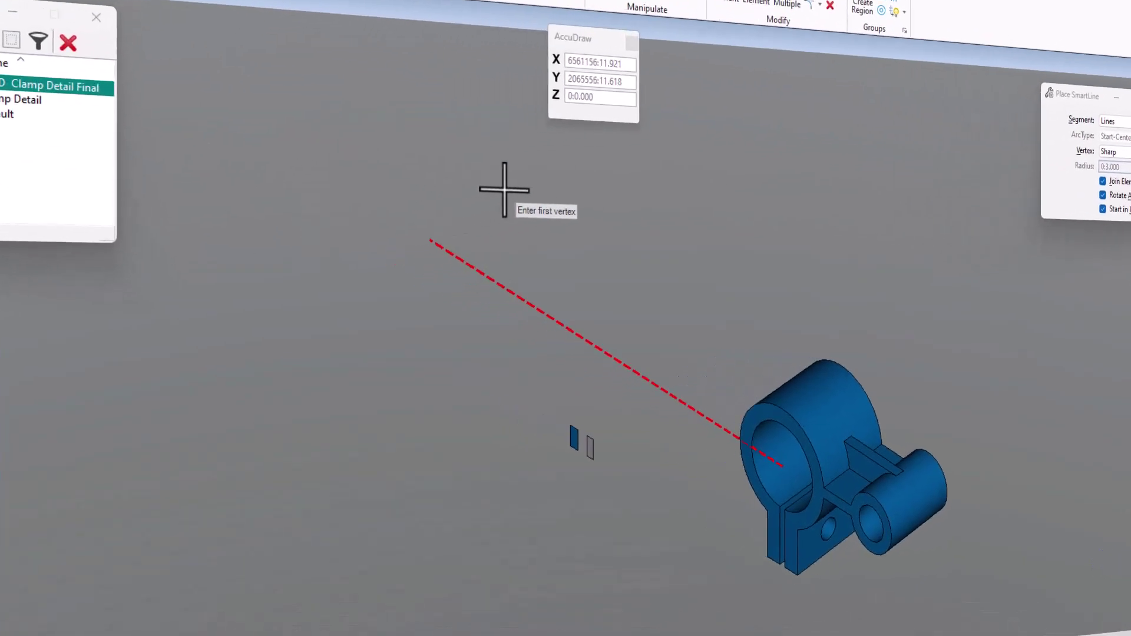
- Place a circle with a 1-inch radius in the front plane, centred on the dashed line's free end
{"action": "key", "text": "space"}
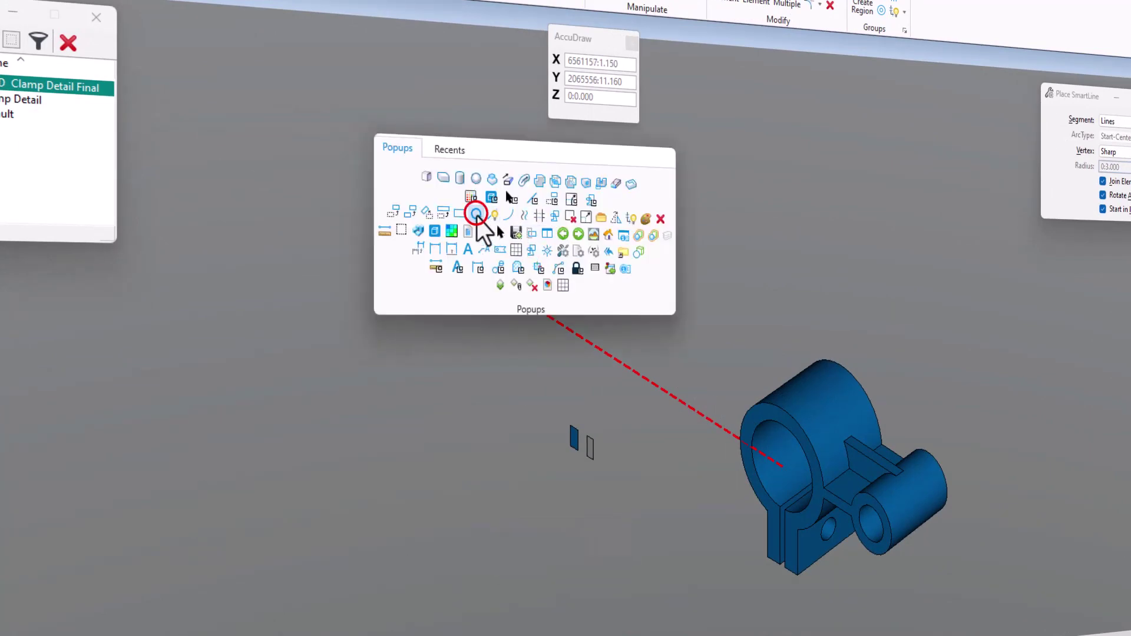
{"action": "left_click", "coordinate": [475, 214]}
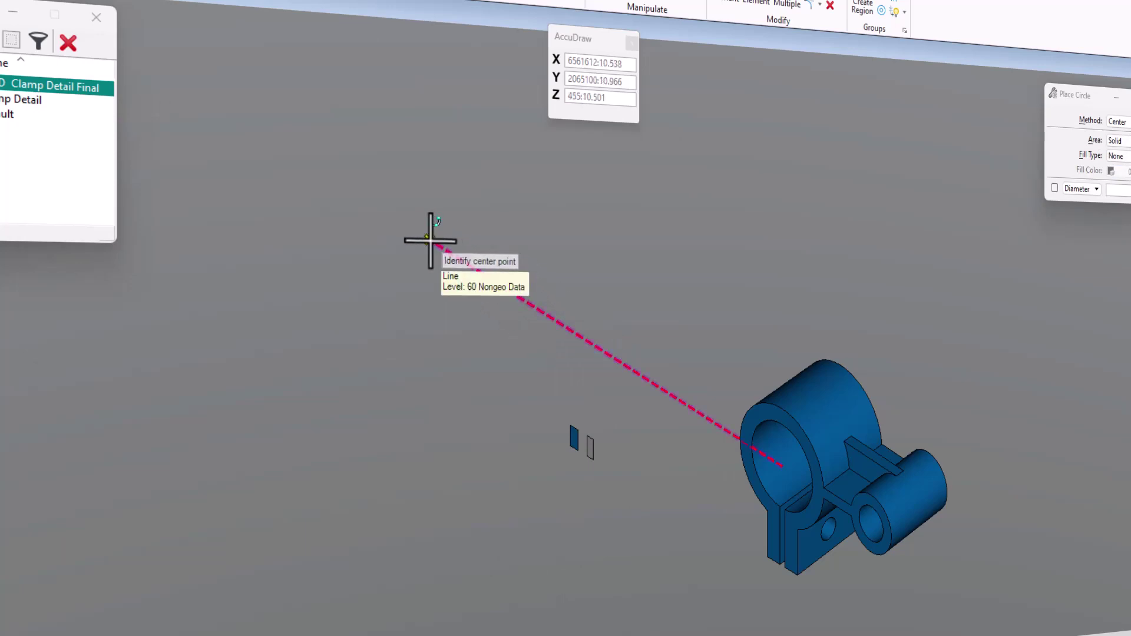
{"action": "left_click", "coordinate": [431, 240]}
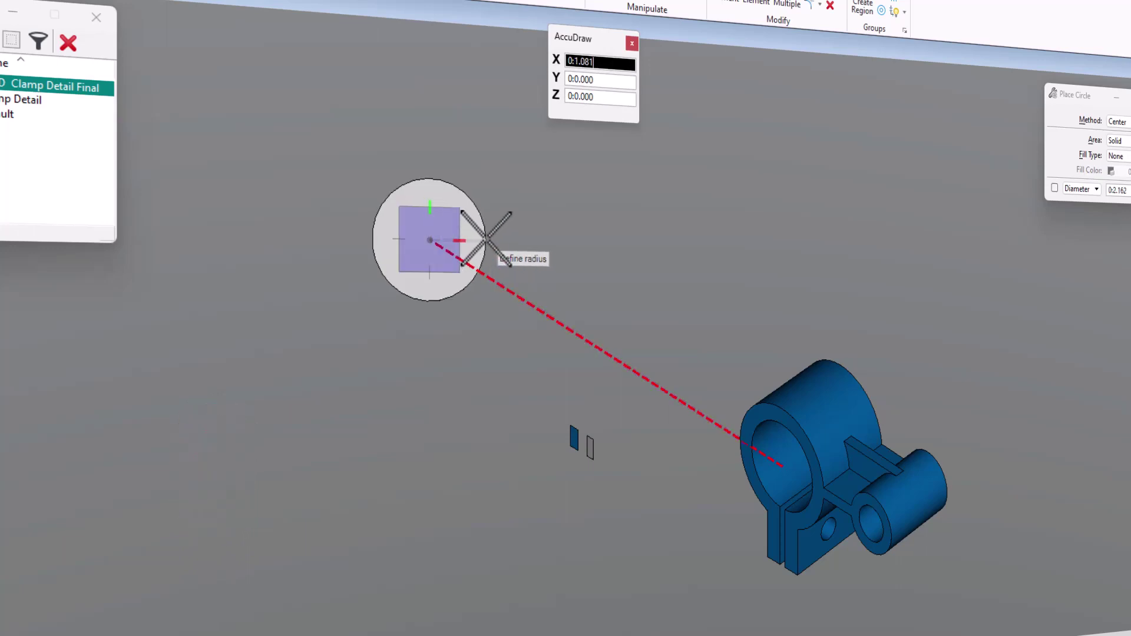
{"action": "key", "text": "f"}
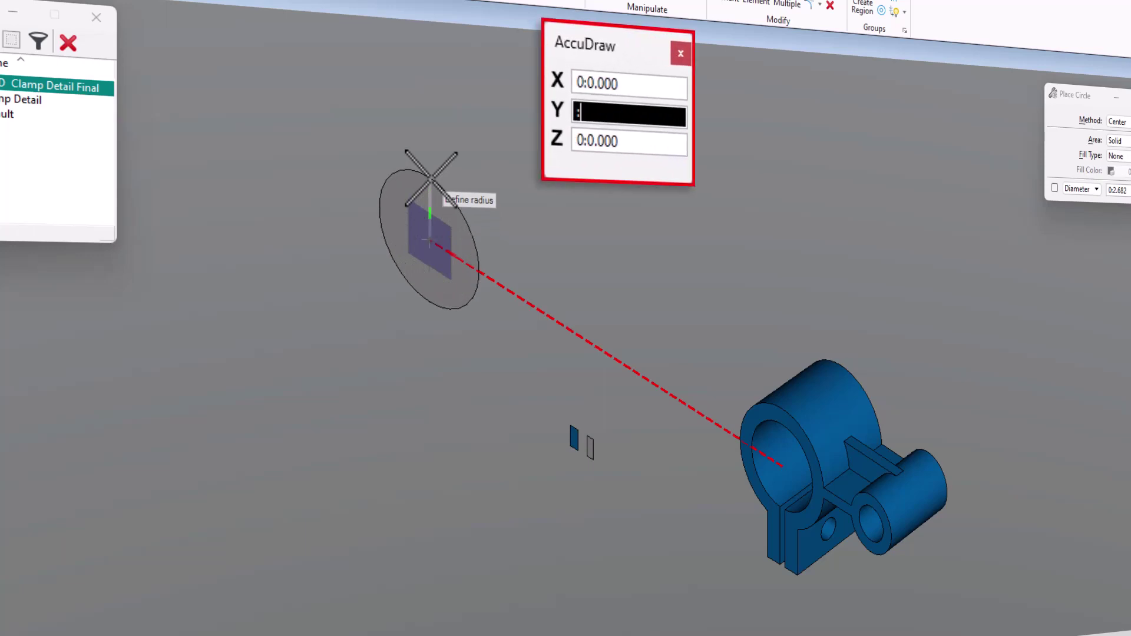
{"action": "type", "text": "1"}
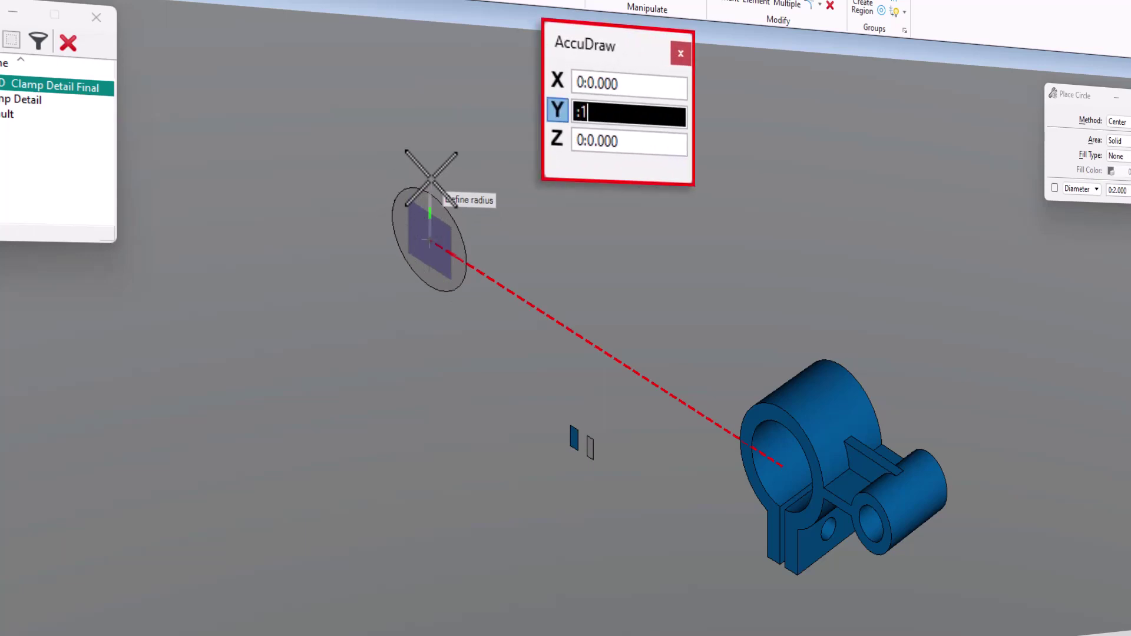
{"action": "left_click", "coordinate": [430, 178]}
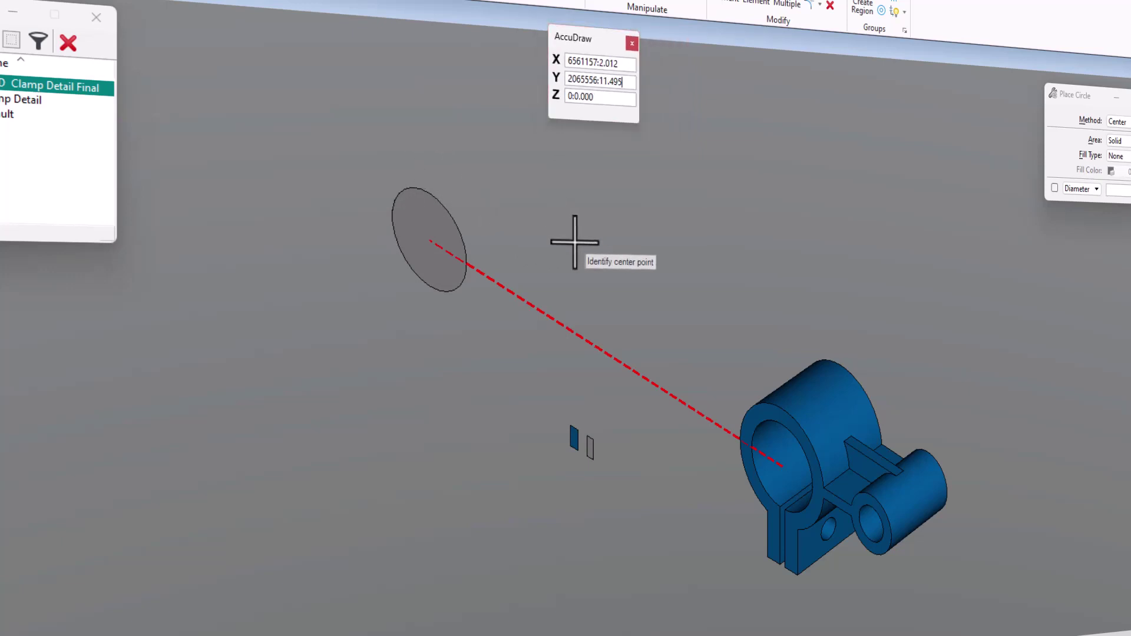
- Check the file's Working Units in the Design File Settings without changing them
{"action": "key", "text": "space"}
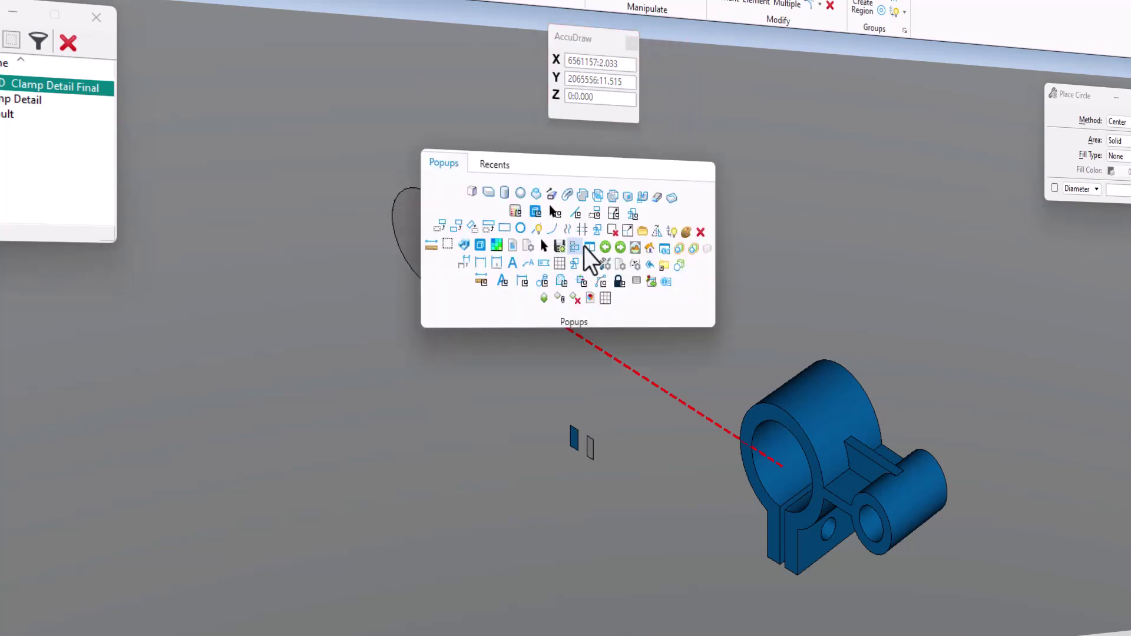
{"action": "left_click", "coordinate": [619, 266]}
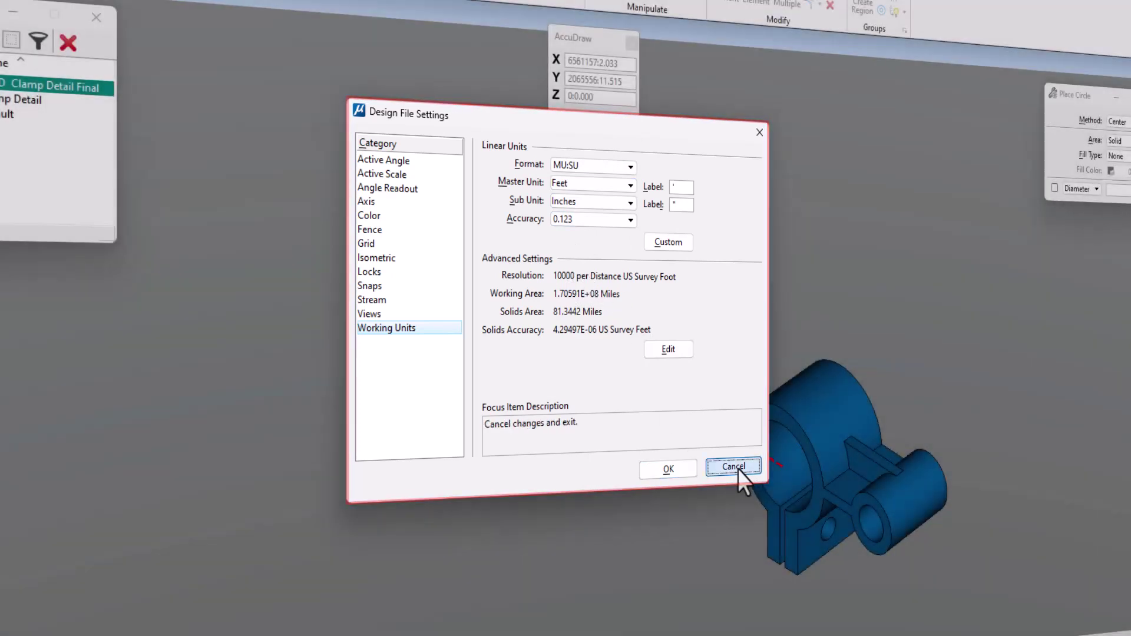
{"action": "left_click", "coordinate": [733, 467]}
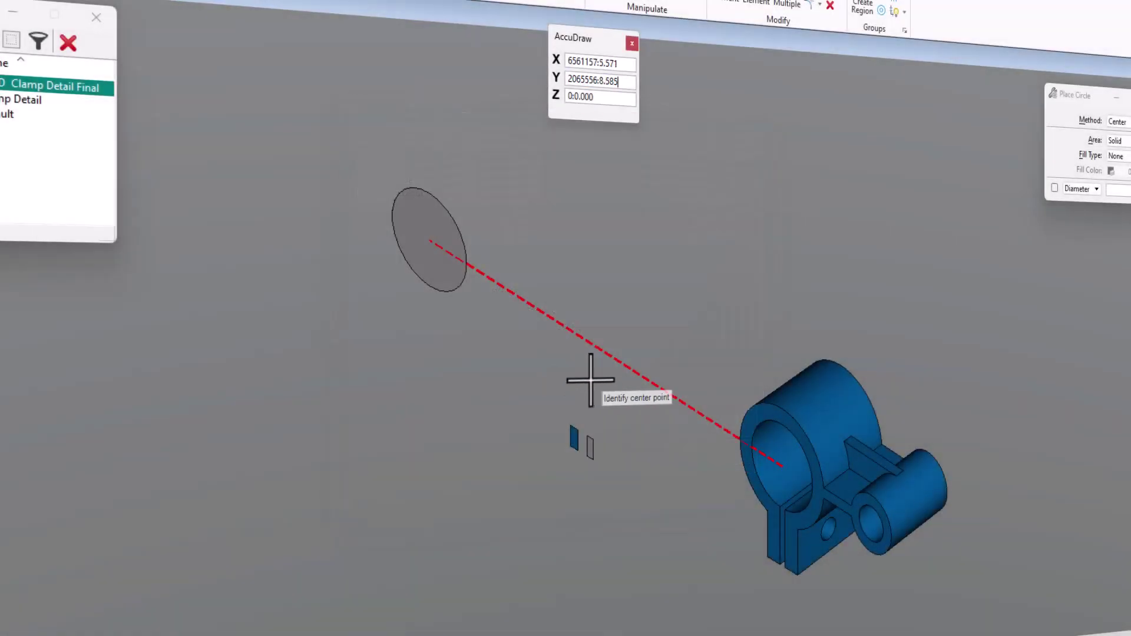
- Place a concentric circle with a 1.375-inch radius around the first circle, in the same front plane
{"action": "left_click", "coordinate": [430, 239]}
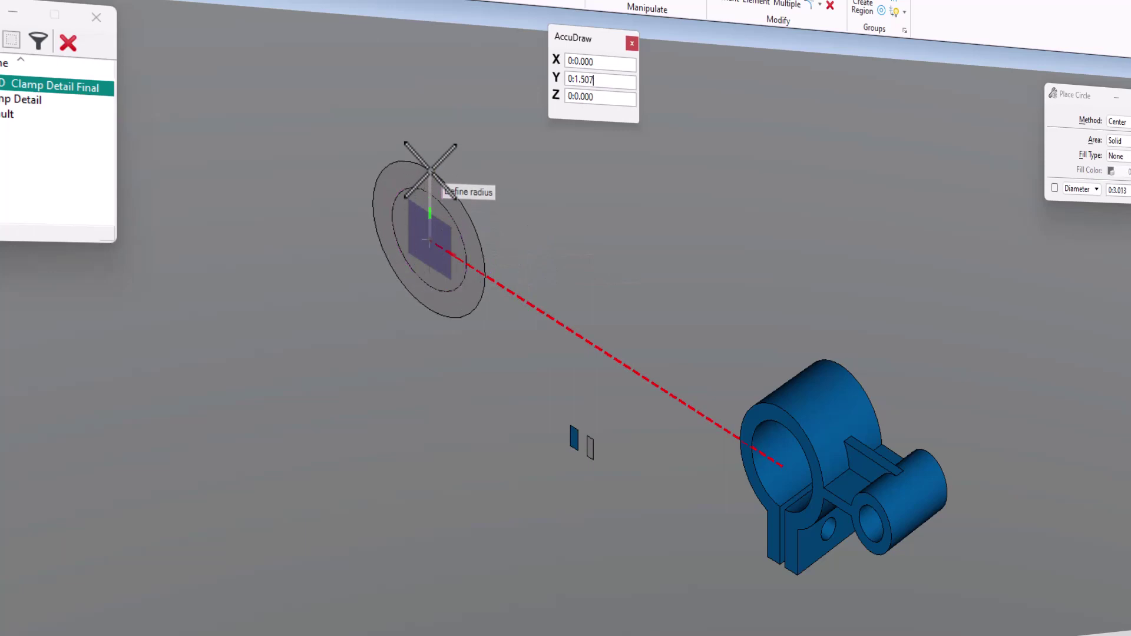
{"action": "type", "text": ":"}
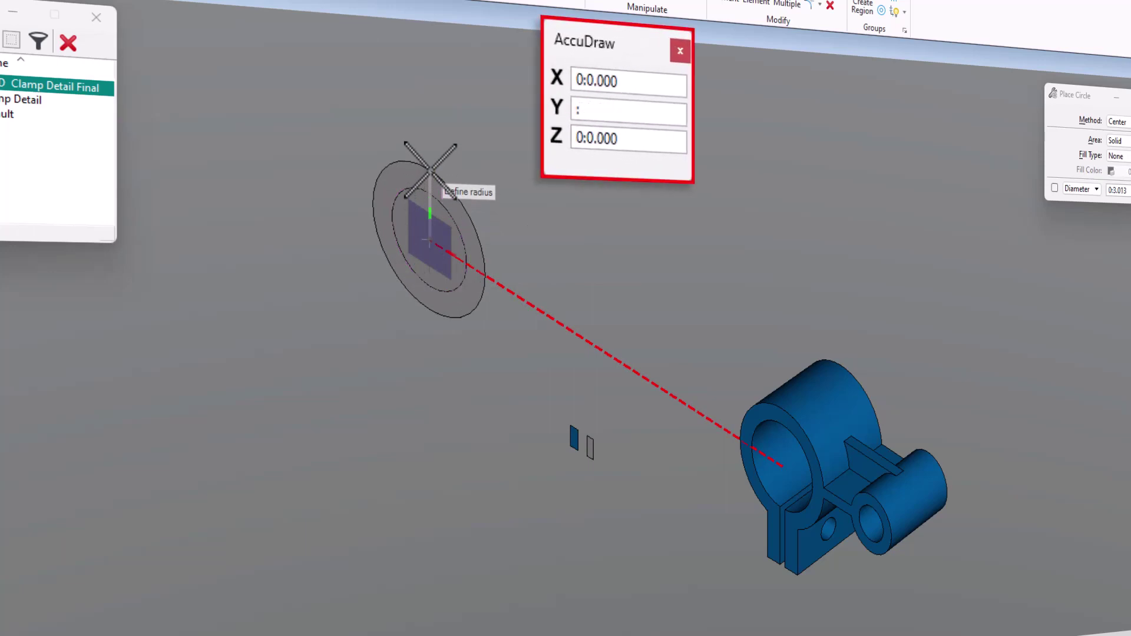
{"action": "type", "text": "1."}
{"action": "type", "text": "75"}
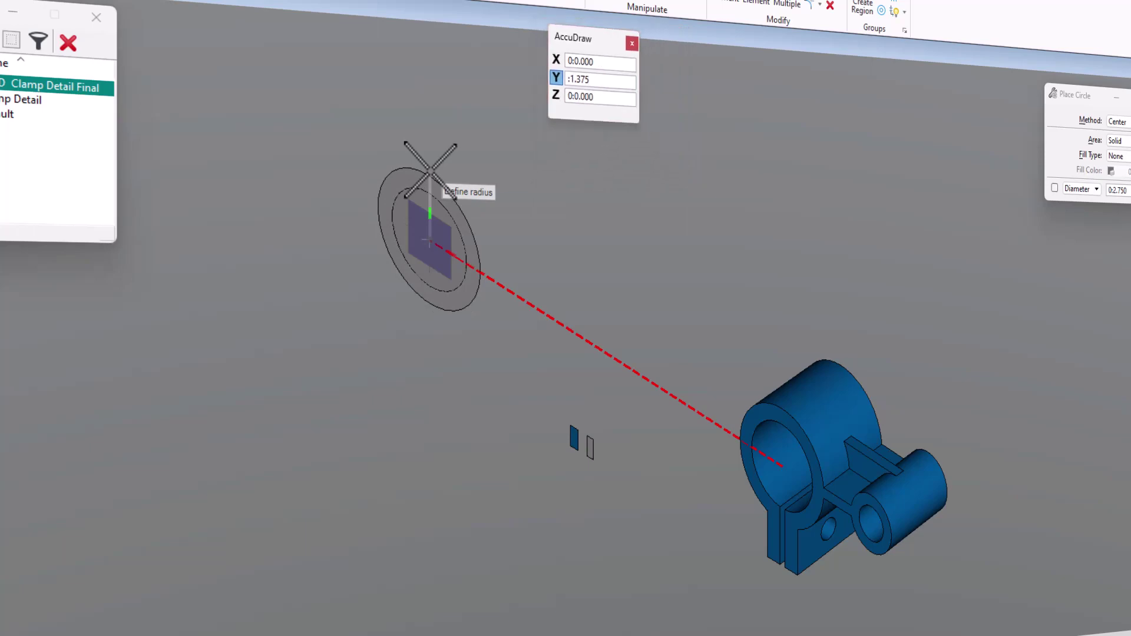
{"action": "left_click", "coordinate": [430, 171]}
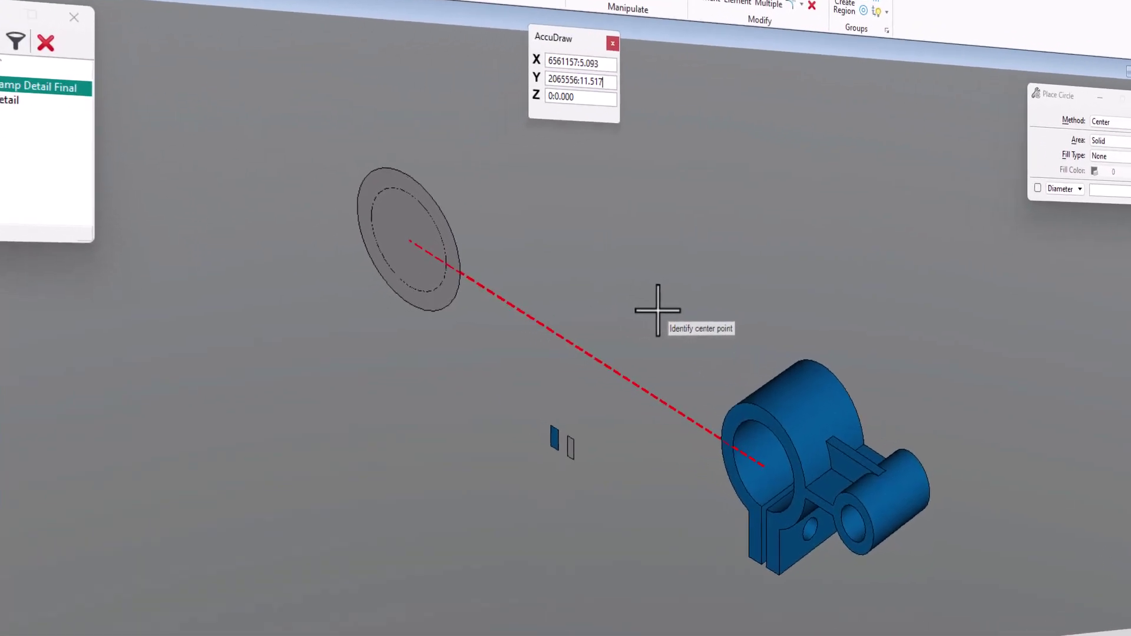
- Change the view's display style to Wireframe
{"action": "right_click", "coordinate": [564, 246], "text": "shift"}
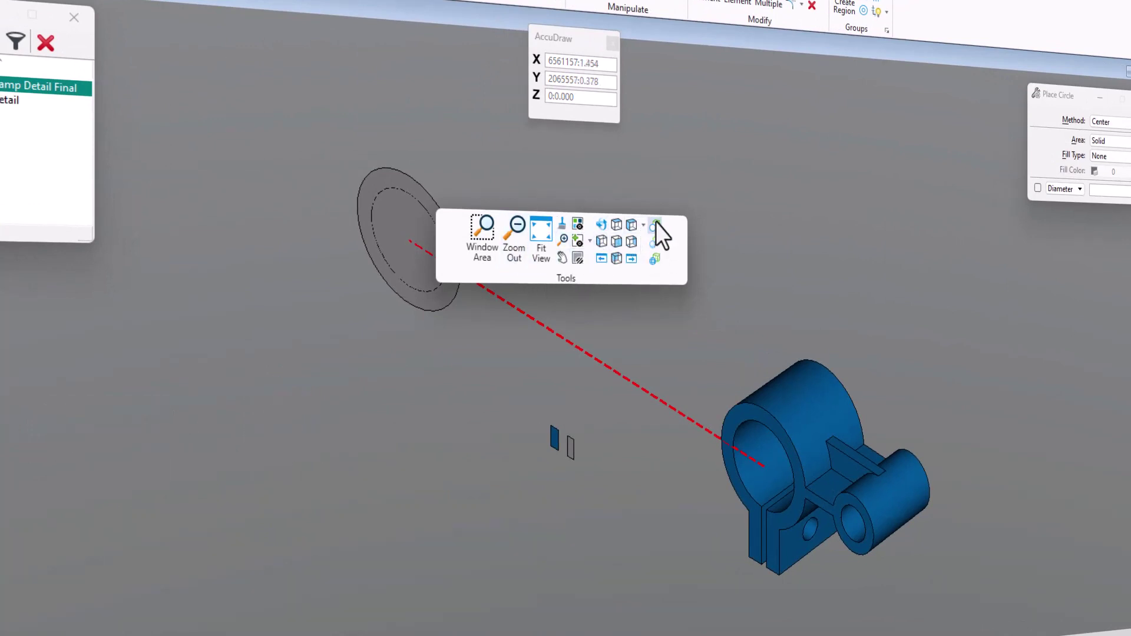
{"action": "left_click", "coordinate": [654, 259]}
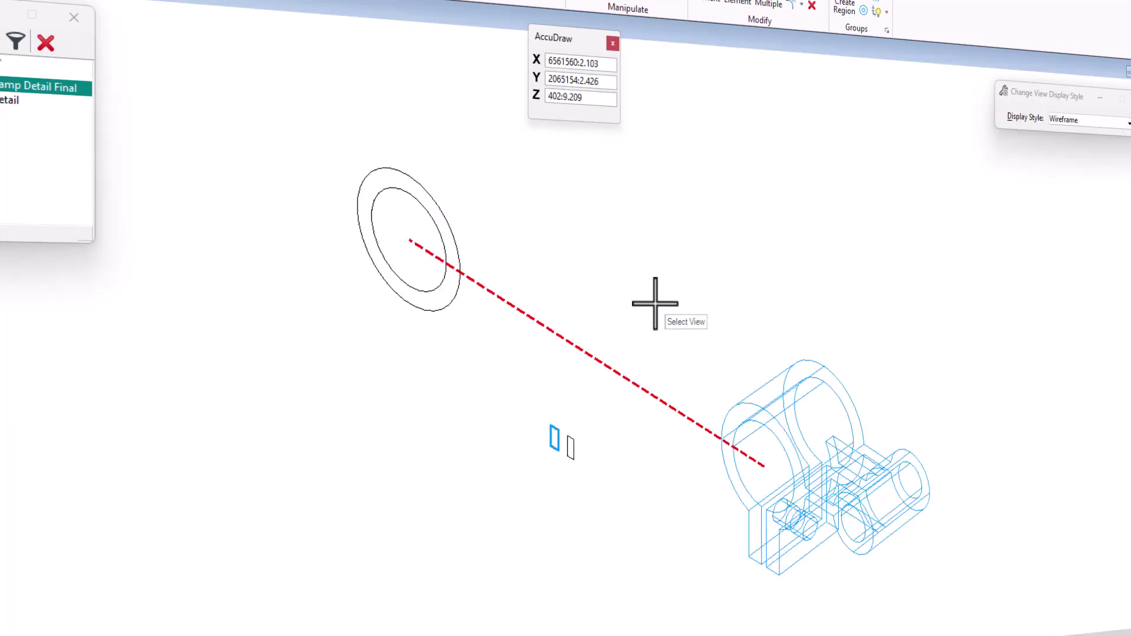
- Preview the model in the Illustration: Modeling display style and return the view to Wireframe
{"action": "left_click", "coordinate": [654, 300]}
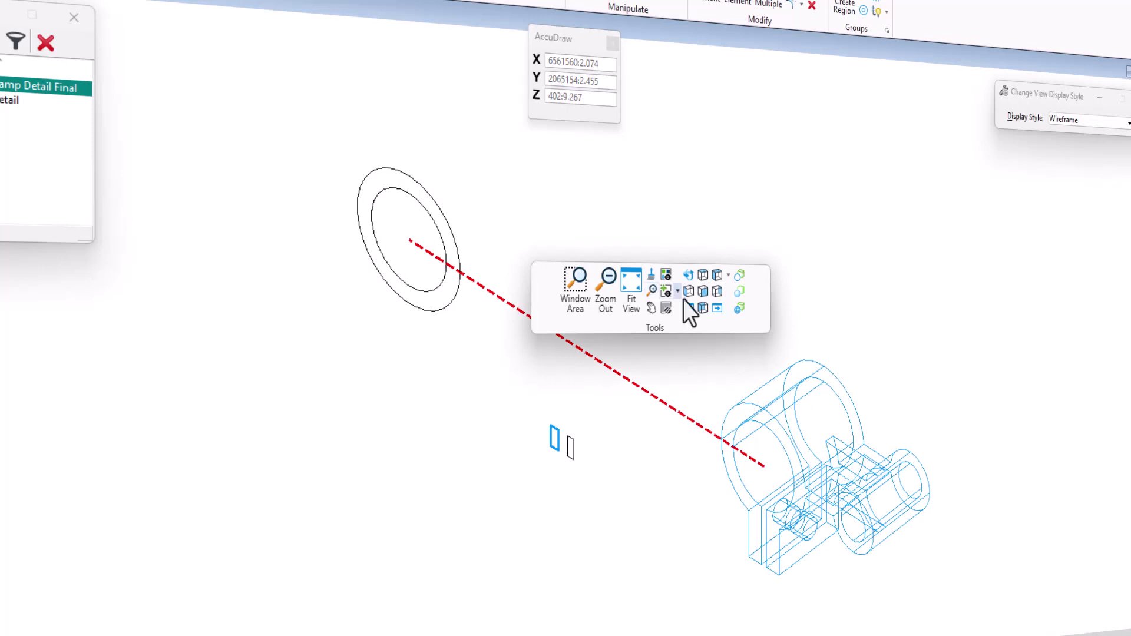
{"action": "left_click", "coordinate": [739, 274]}
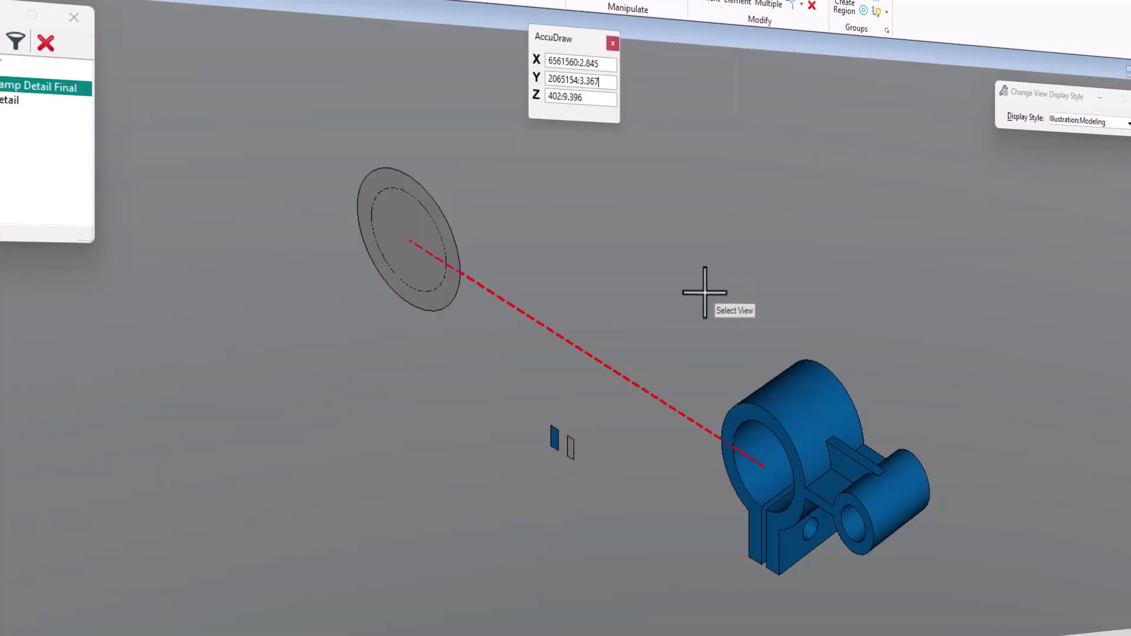
{"action": "left_click", "coordinate": [640, 288]}
{"action": "left_click", "coordinate": [725, 299]}
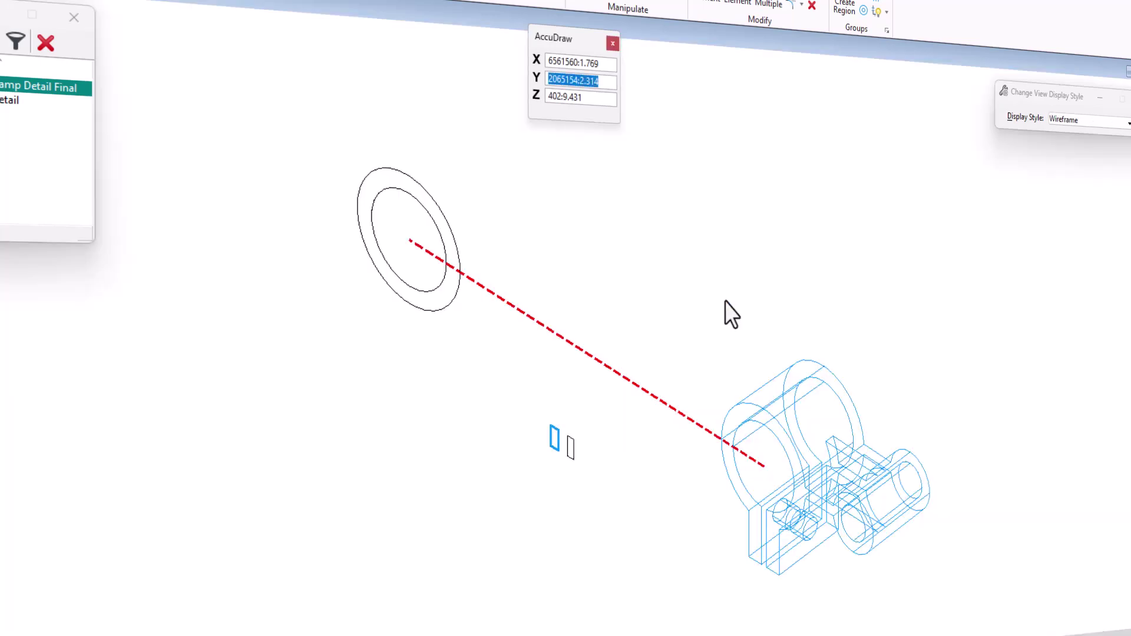
- Show the model from the Front view and return it to the Right Isometric view
{"action": "right_click", "coordinate": [599, 260]}
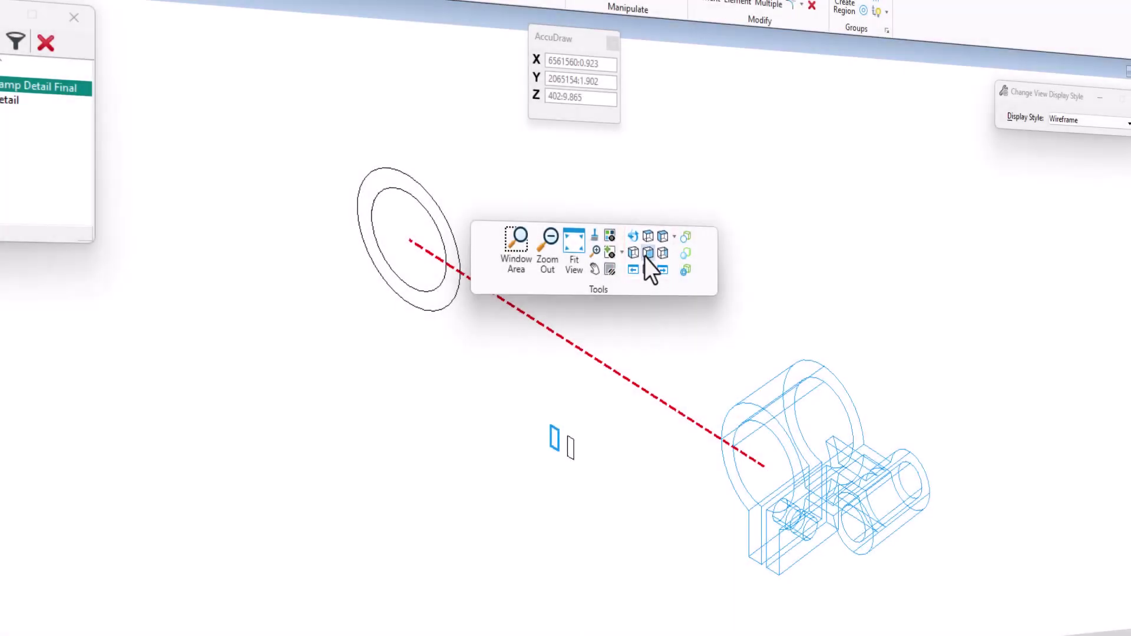
{"action": "left_click", "coordinate": [649, 253]}
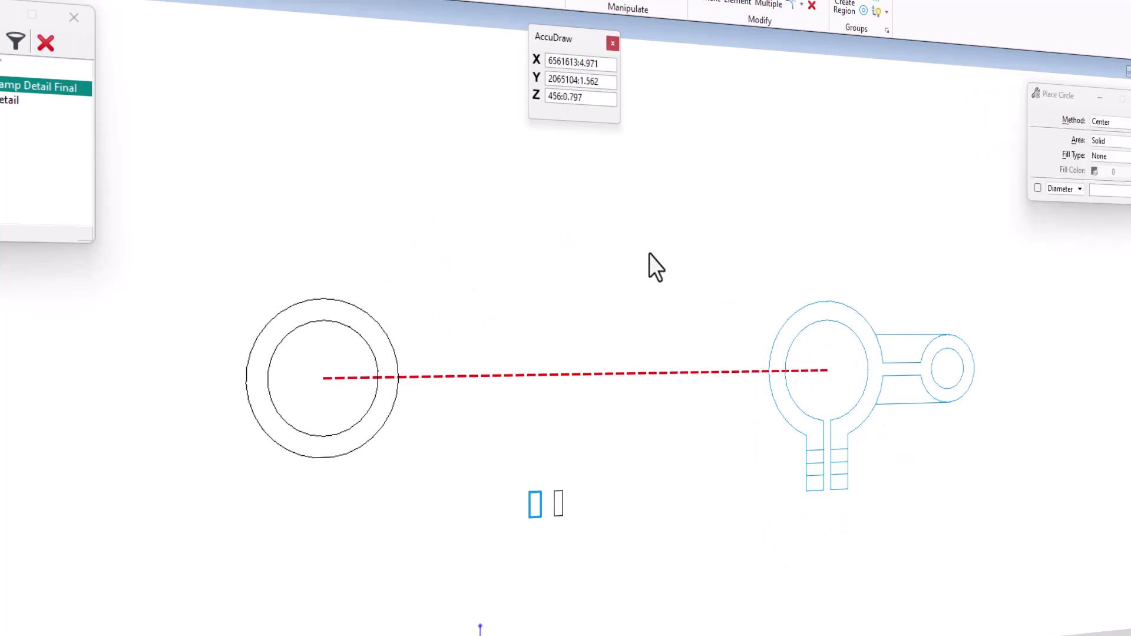
{"action": "right_click", "coordinate": [649, 253], "text": "shift"}
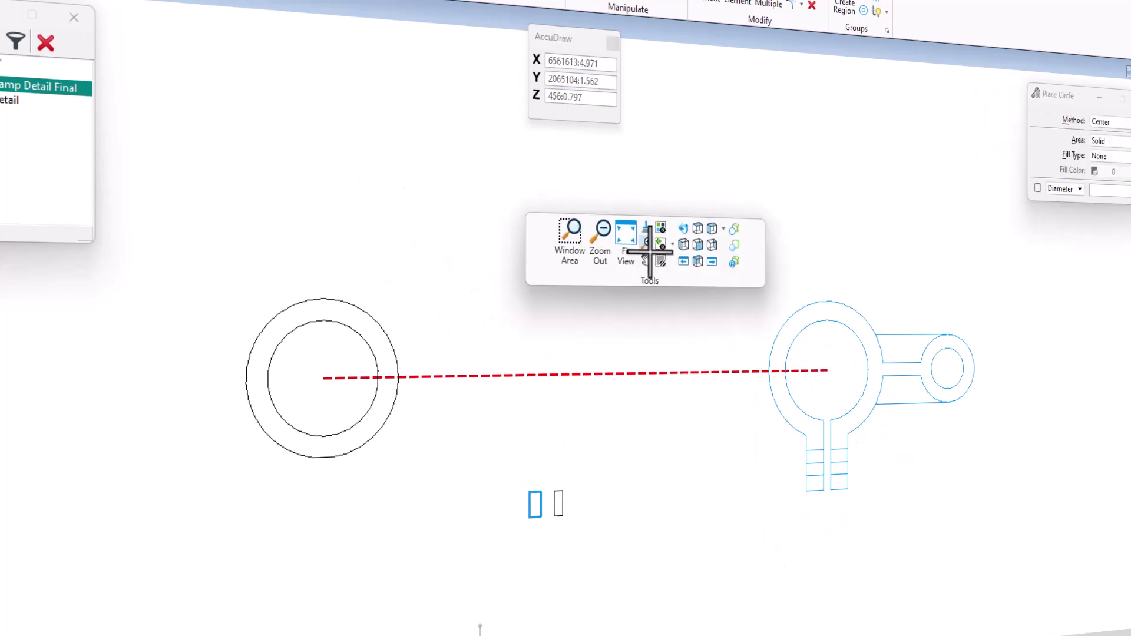
{"action": "left_click", "coordinate": [721, 232]}
{"action": "left_click", "coordinate": [752, 271]}
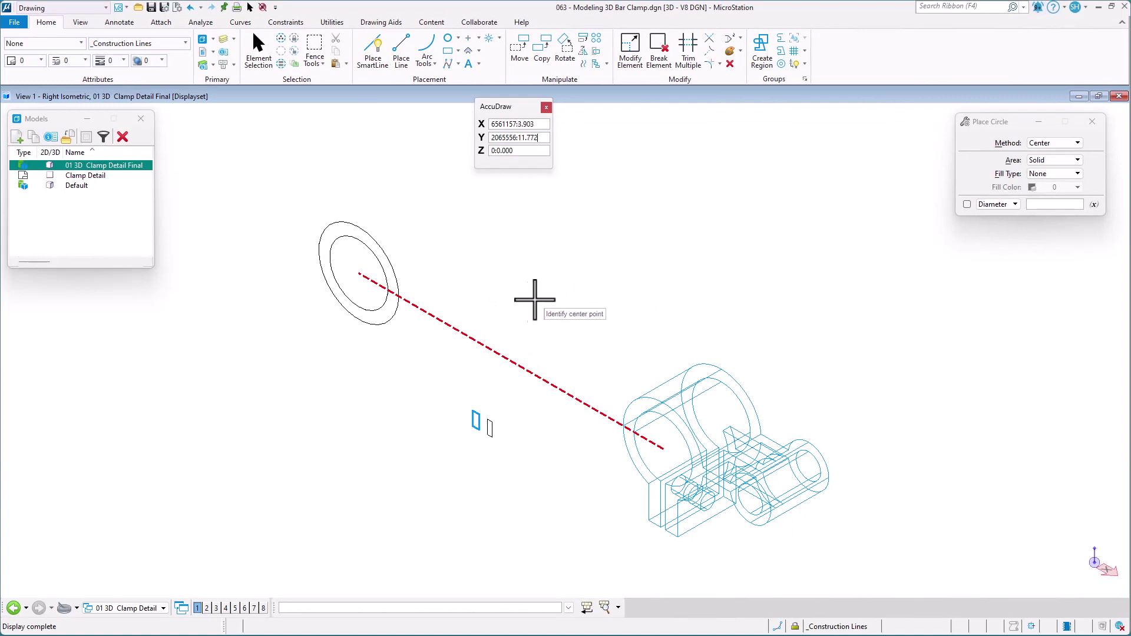
- Rotate the view dynamically about a point on the dashed line and restore the Right Isometric orientation
{"action": "middle_click", "coordinate": [514, 362]}
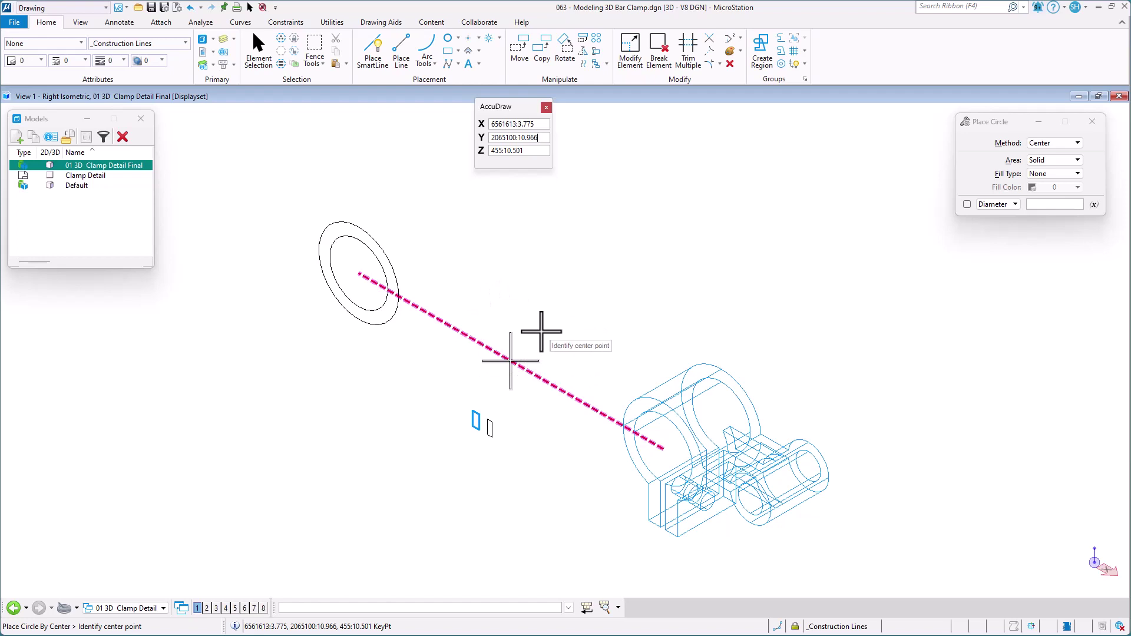
{"action": "key", "text": "shift"}
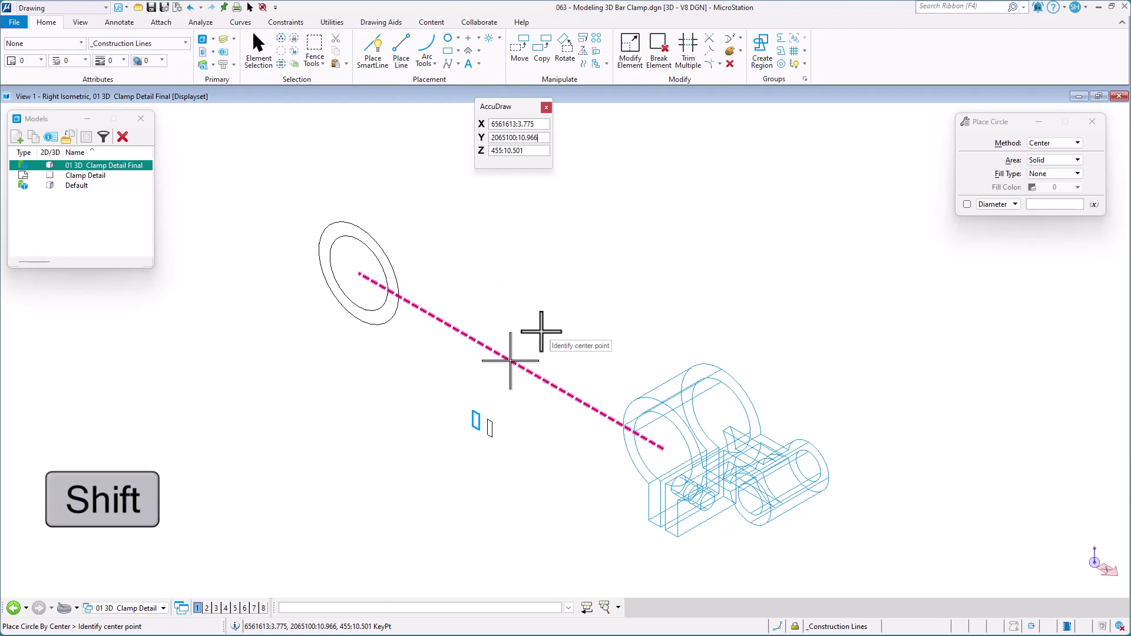
{"action": "middle_click_drag", "start_coordinate": [542, 331], "coordinate": [488, 360], "text": "shift"}
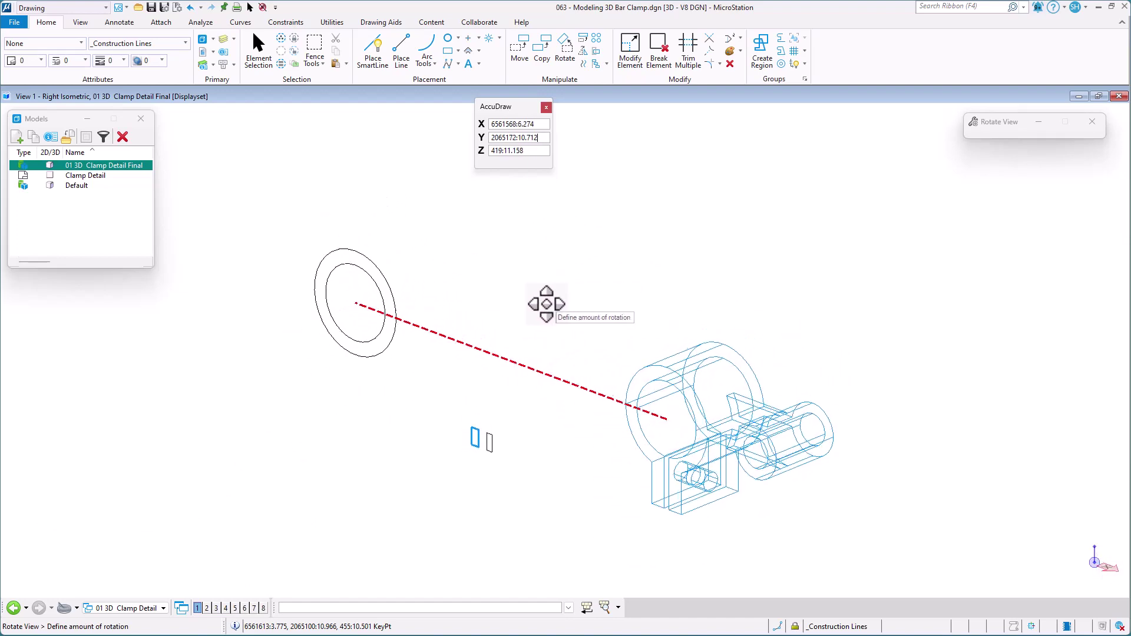
{"action": "left_click", "coordinate": [537, 314]}
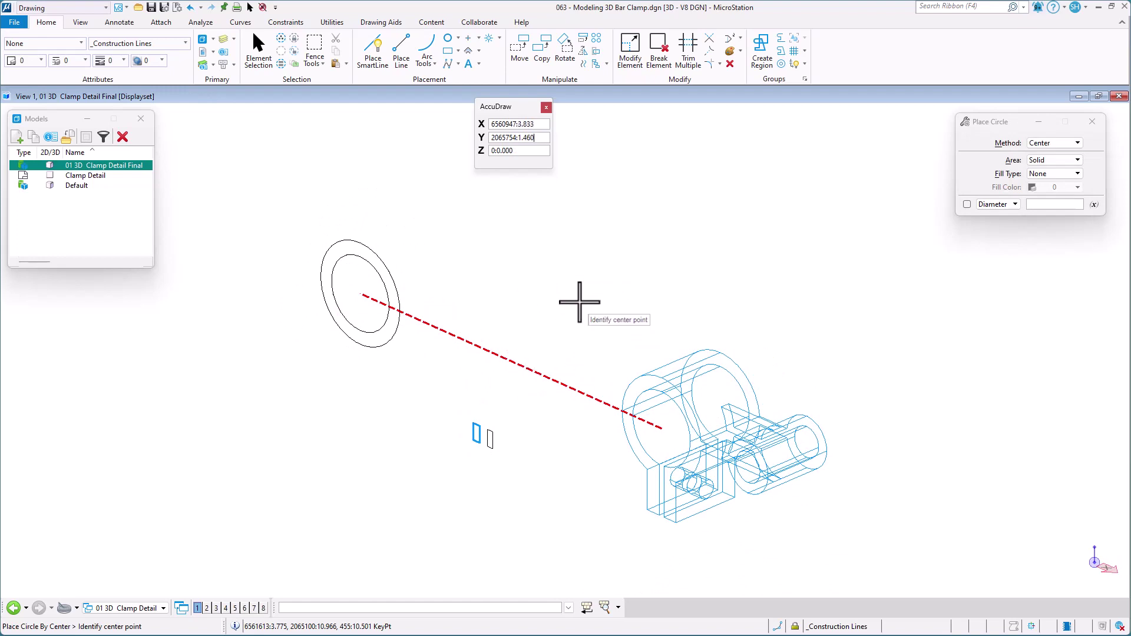
{"action": "right_click", "coordinate": [574, 283], "text": "shift"}
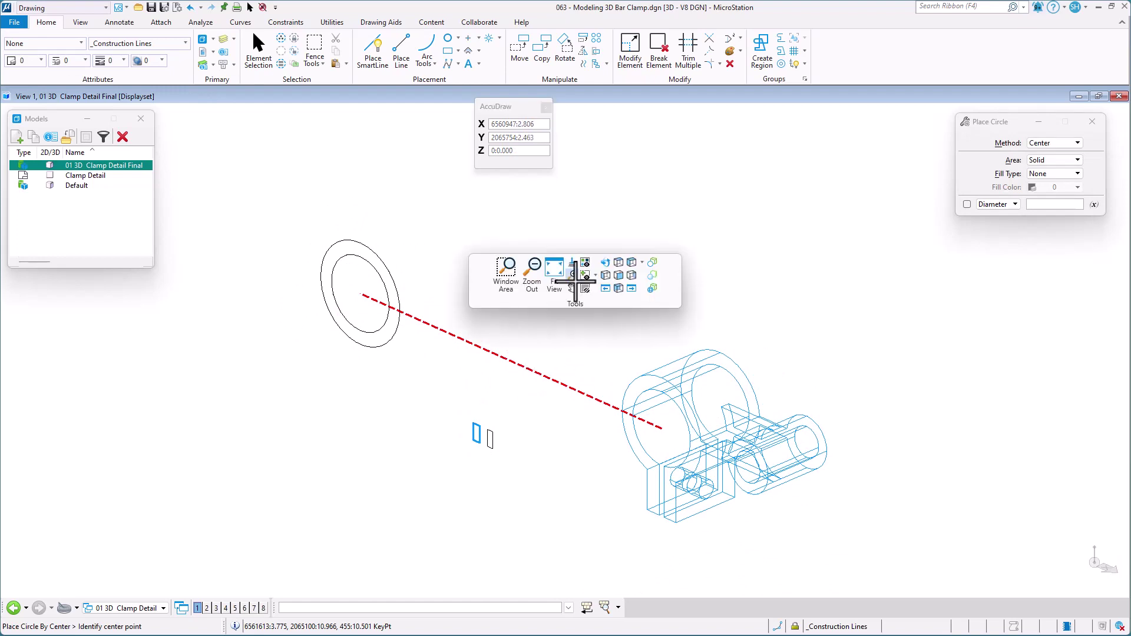
{"action": "left_click", "coordinate": [631, 263]}
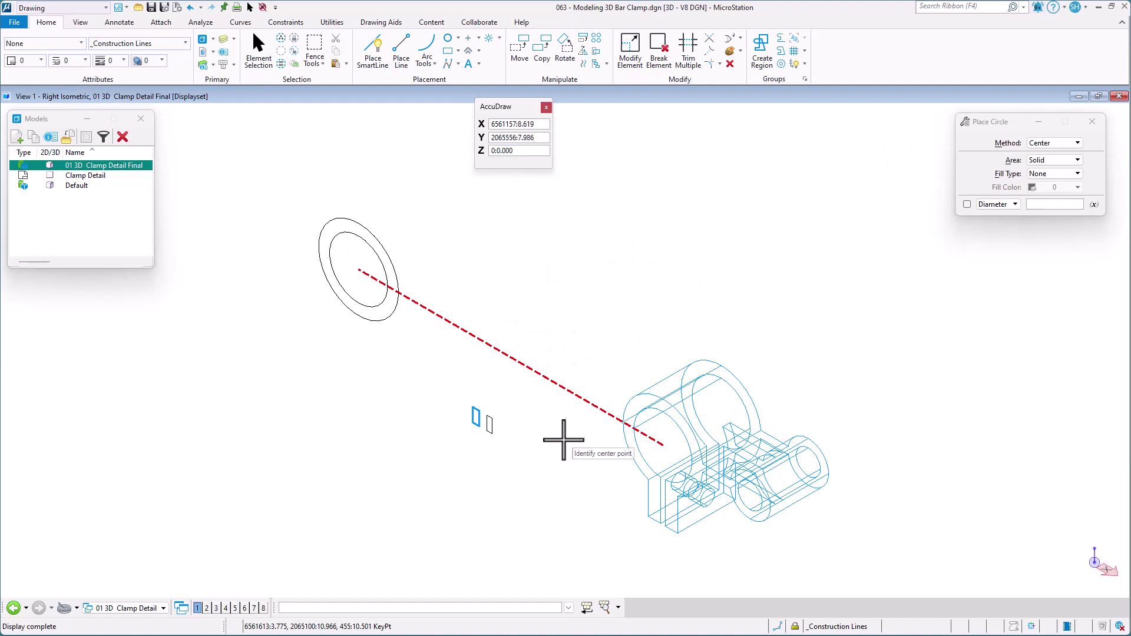
- Set the view orientation to Front and examine the split tabs beneath the finished reference clamp
{"action": "right_click", "coordinate": [406, 219]}
{"action": "left_click", "coordinate": [451, 211]}
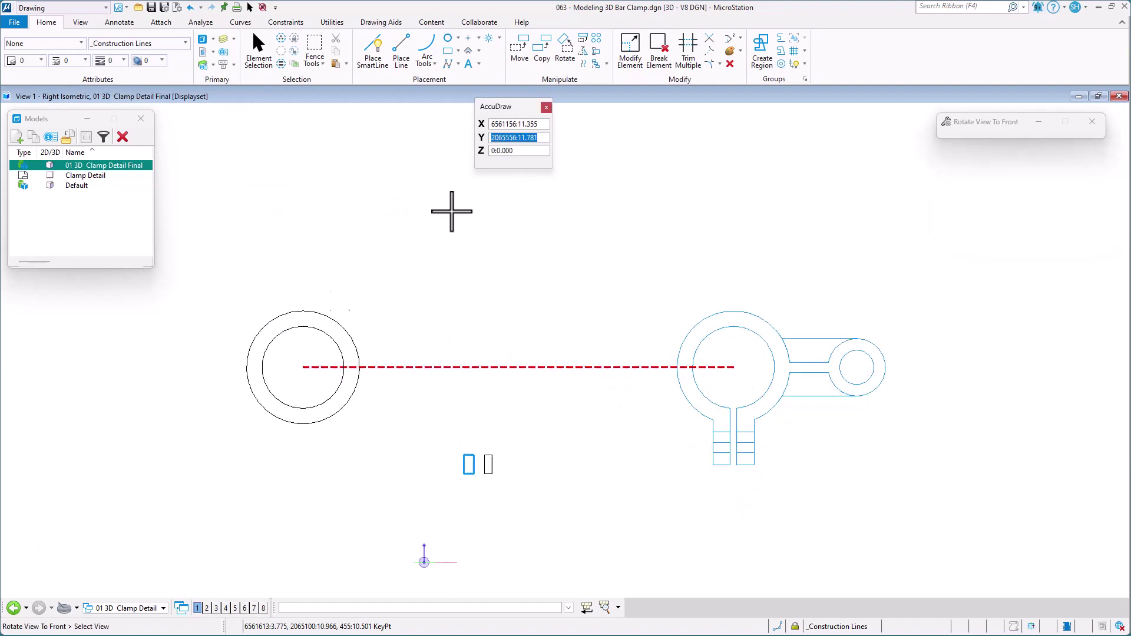
{"action": "middle_click_drag", "start_coordinate": [315, 378], "coordinate": [379, 354]}
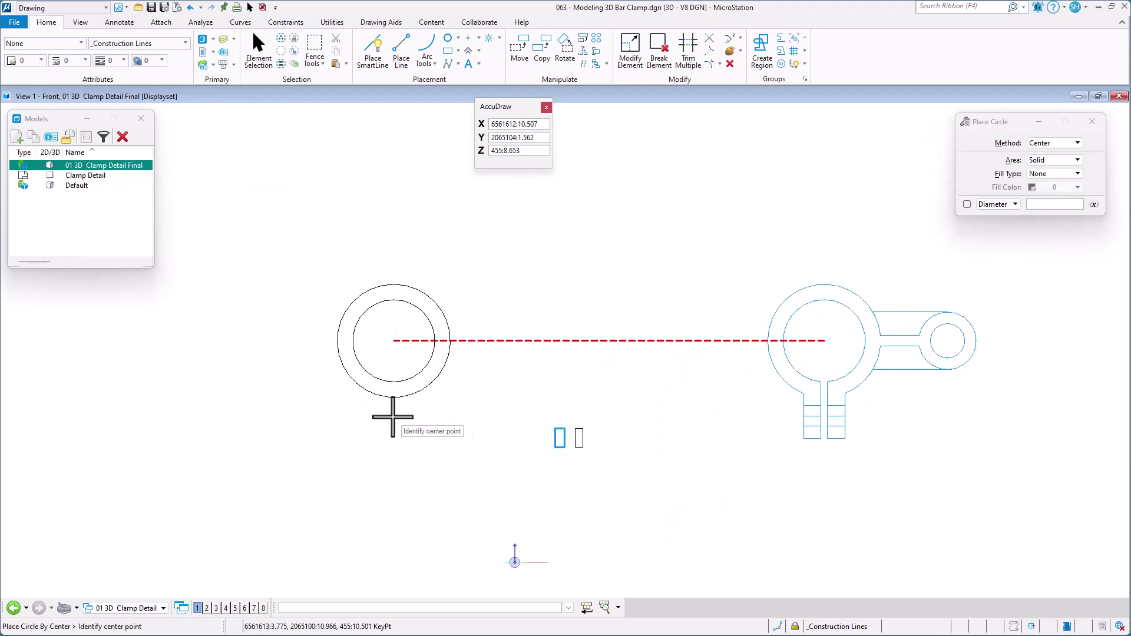
{"action": "scroll", "coordinate": [860, 453], "scroll_direction": "up", "scroll_amount": 4}
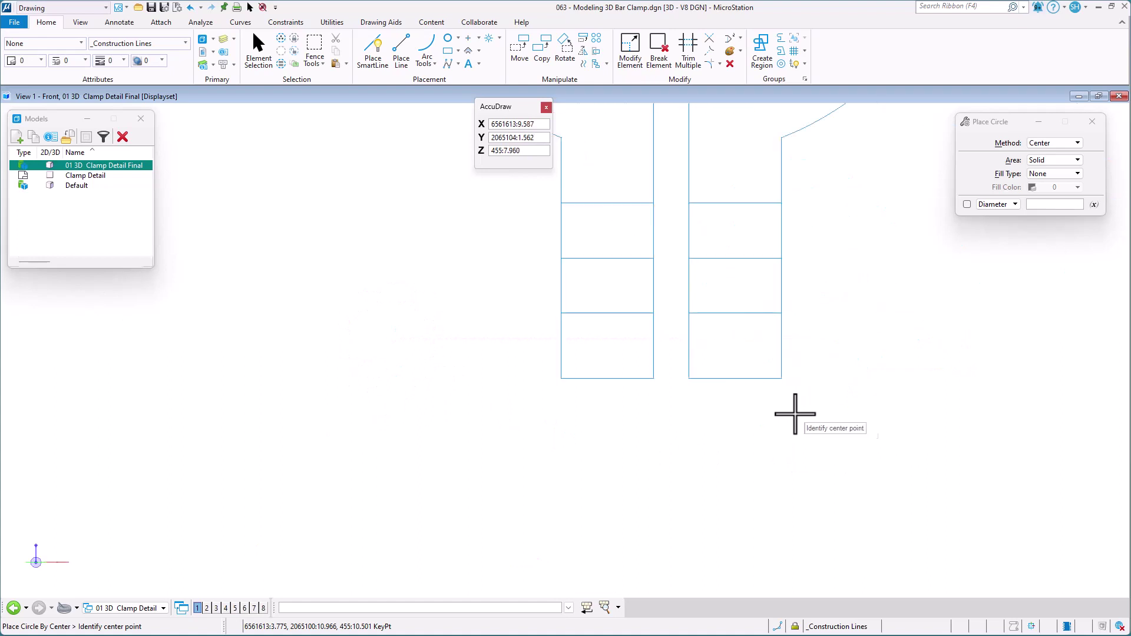
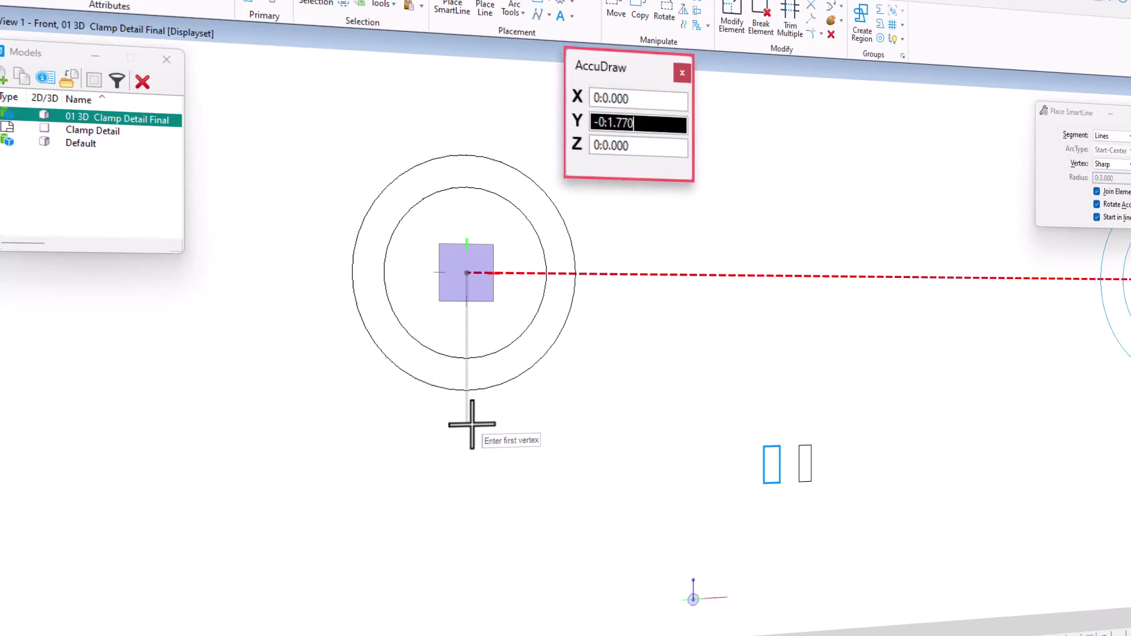
- Locate the SmartLine origin 2.375 inches below the circles' centre, offset to the right by 0.16/2 inch
{"action": "type", "text": ":2.375"}
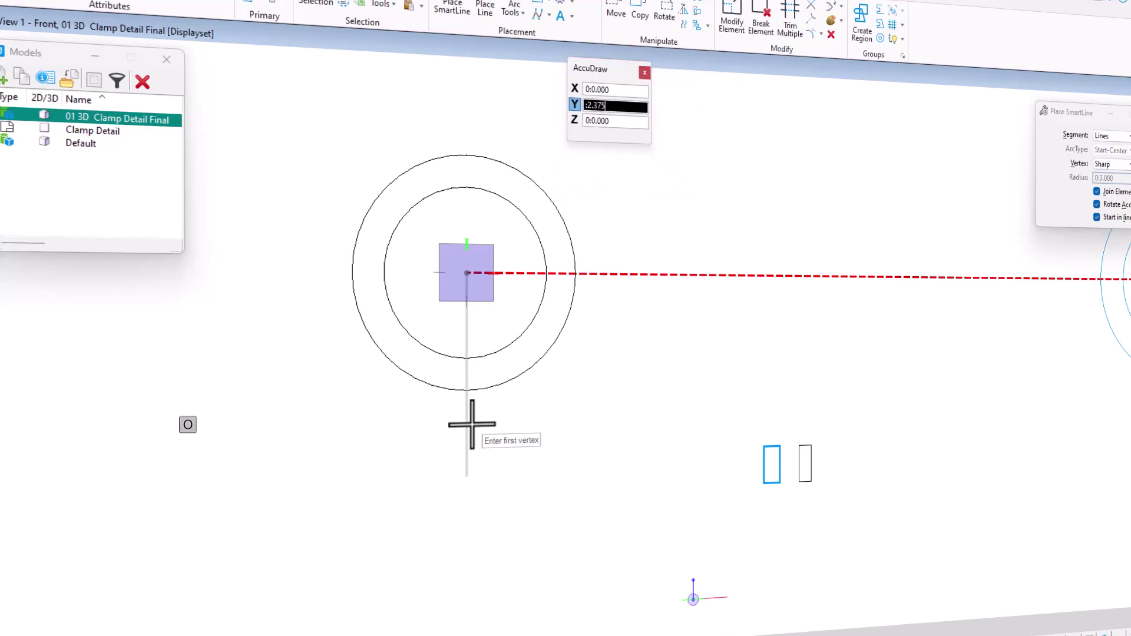
{"action": "key", "text": "o"}
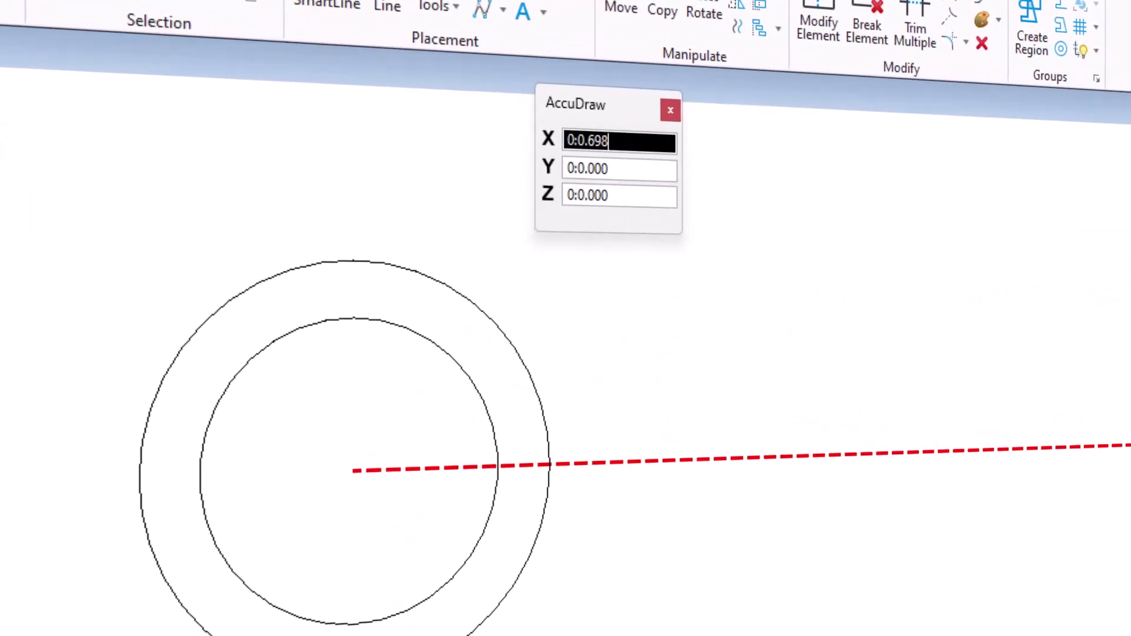
{"action": "type", "text": "16"}
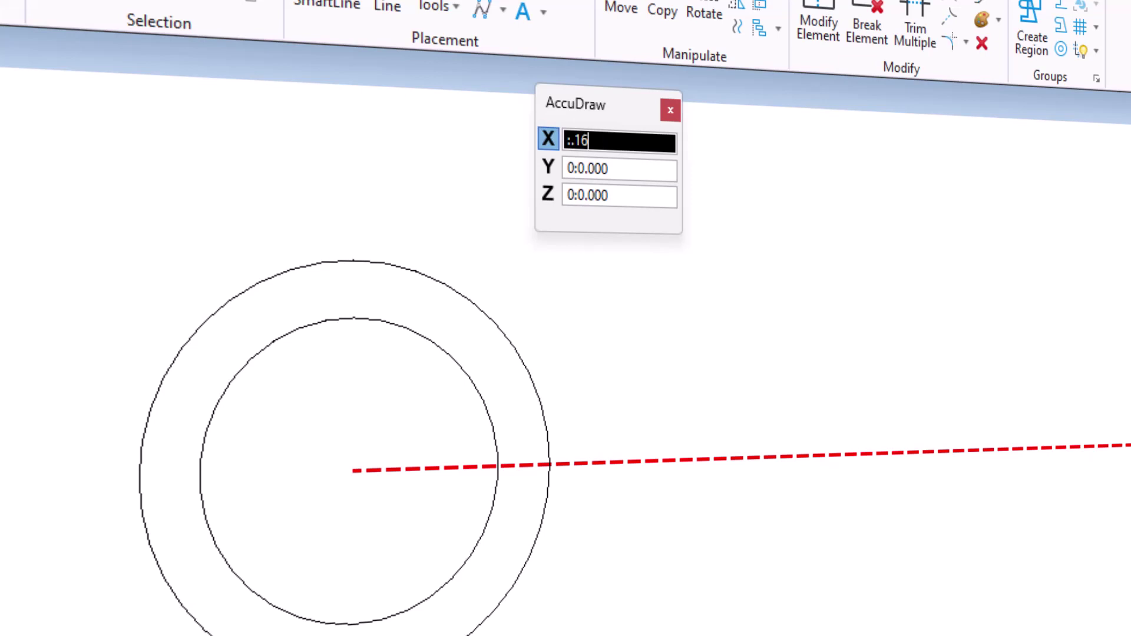
{"action": "type", "text": "/"}
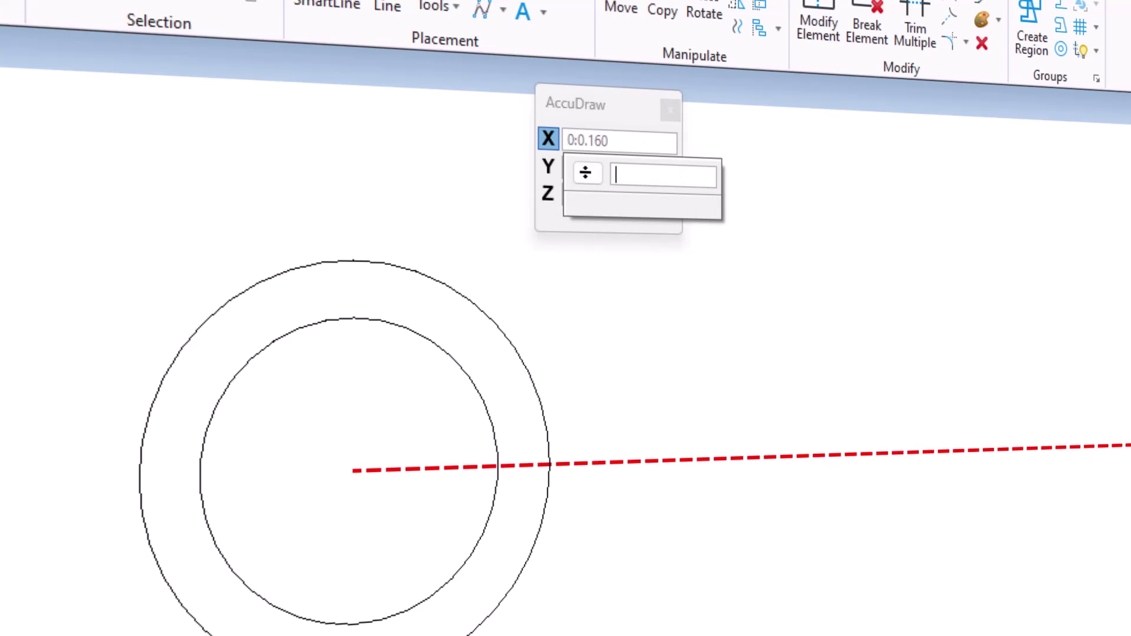
{"action": "type", "text": "2"}
{"action": "key", "text": "Return"}
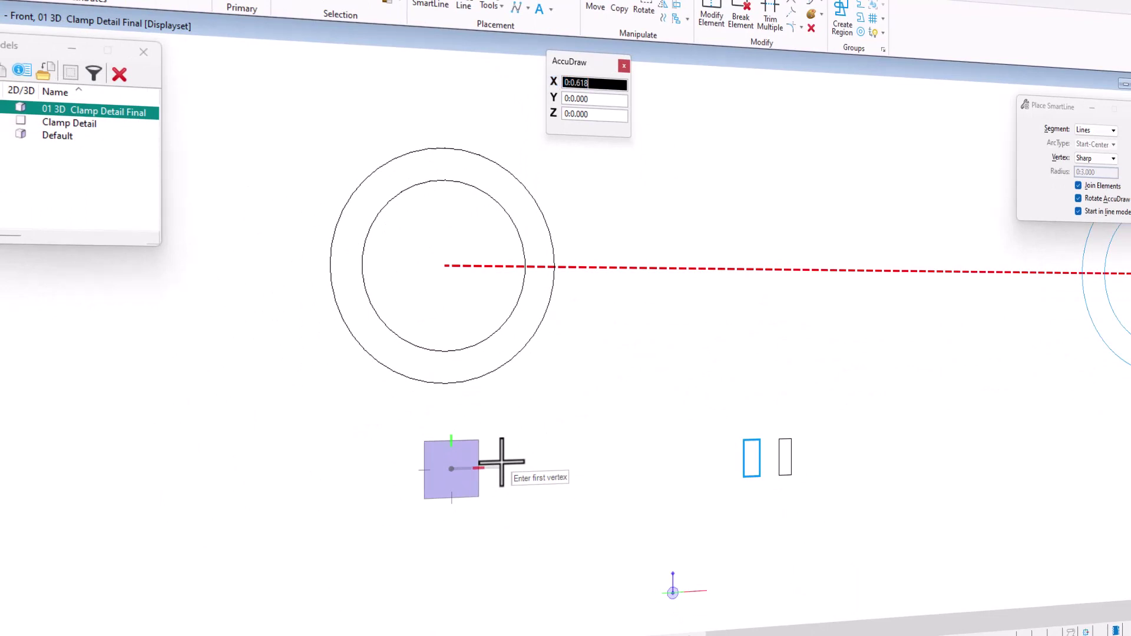
- Draw the tab's bottom edge 0.42 inch to the right and its outer edge straight up to the larger circle
{"action": "left_click", "coordinate": [451, 470]}
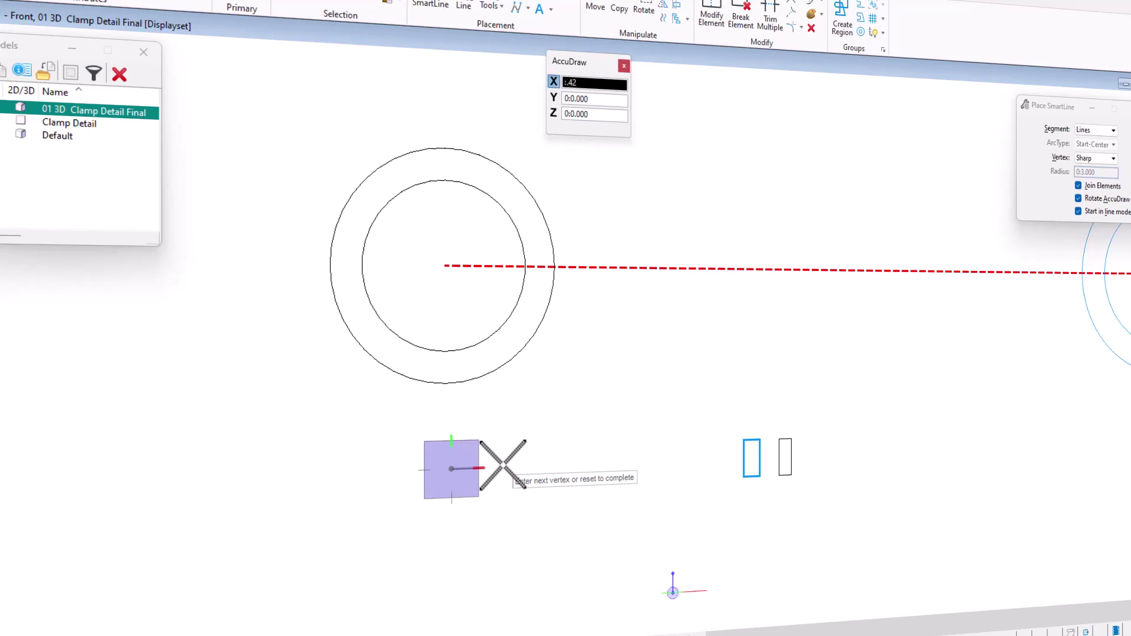
{"action": "left_click", "coordinate": [486, 467]}
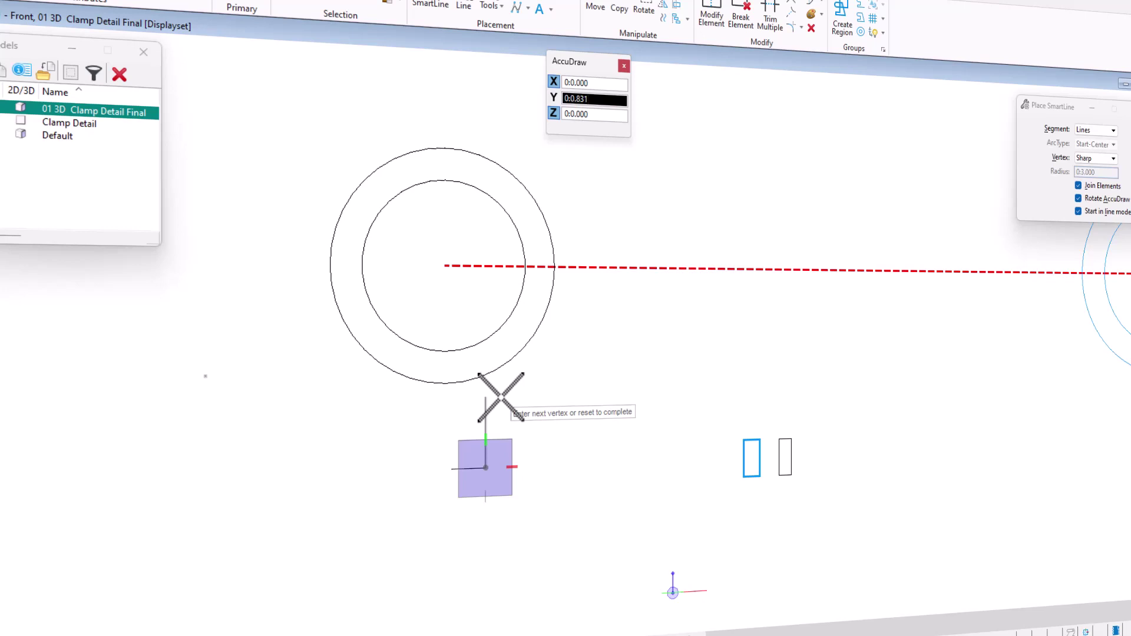
{"action": "key", "text": "n"}
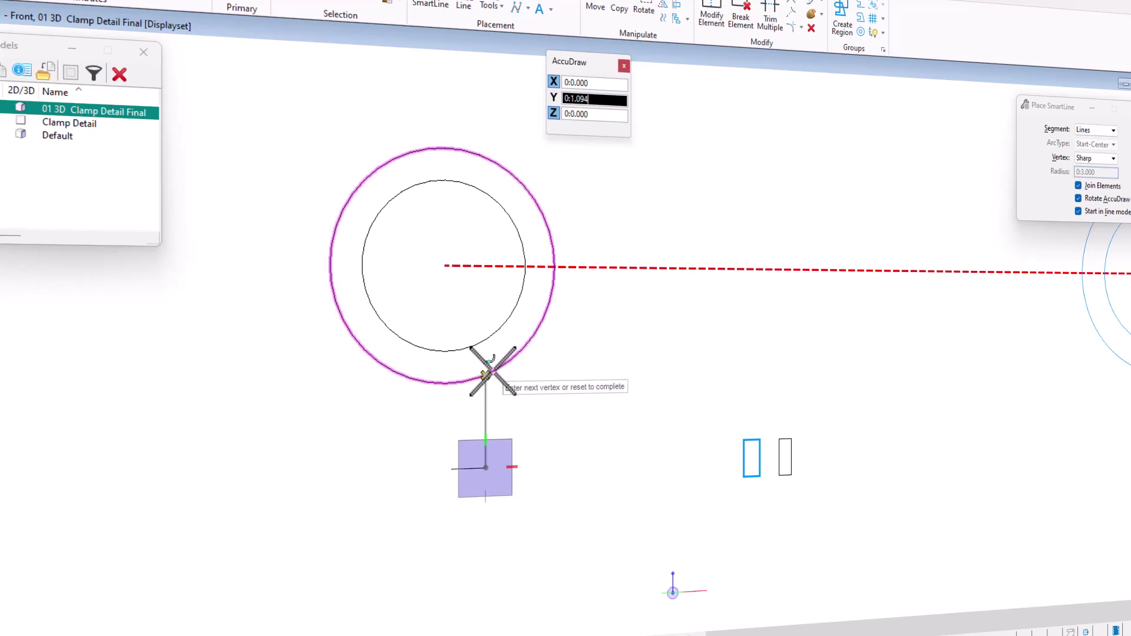
{"action": "left_click", "coordinate": [496, 368]}
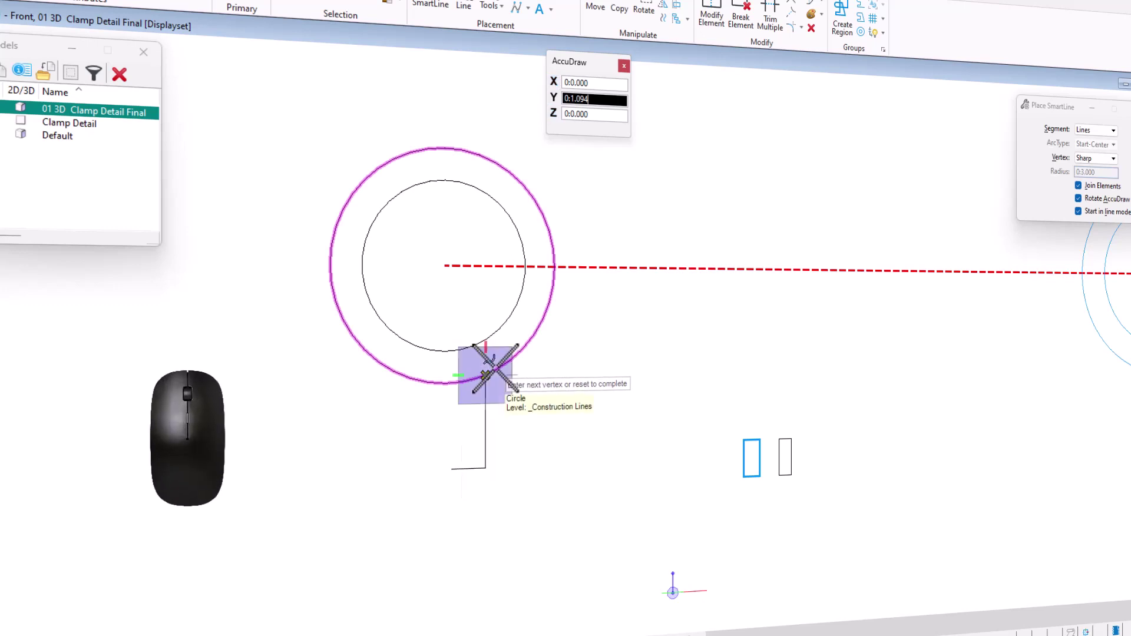
{"action": "right_click", "coordinate": [524, 410]}
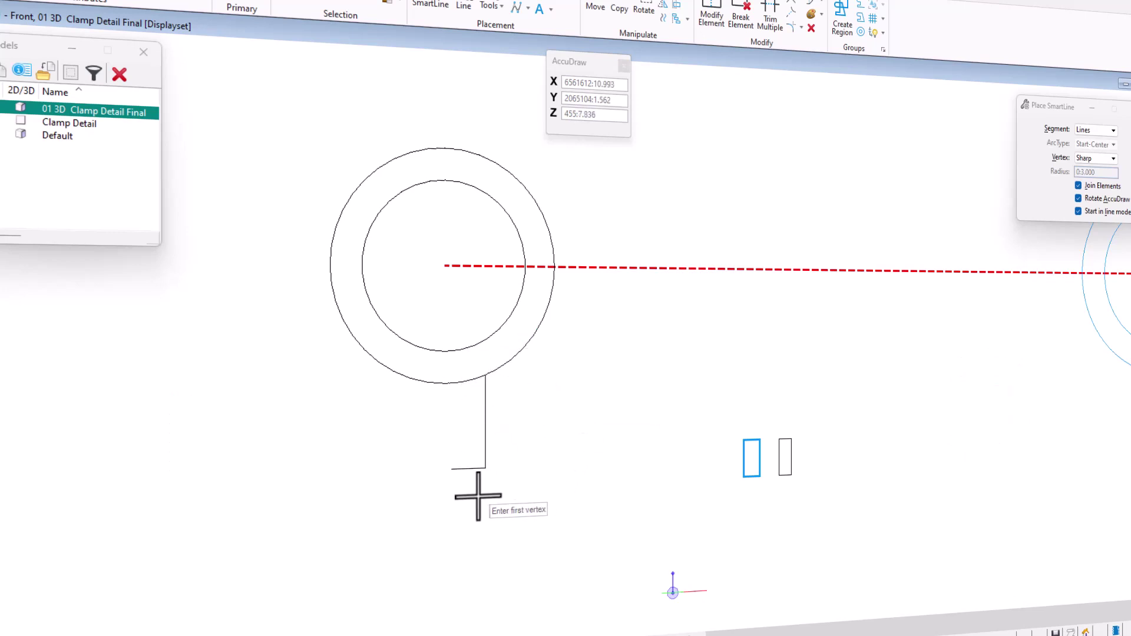
- Draw the tab's inner edge from the bottom edge's starting point straight up to the inner circle
{"action": "left_click", "coordinate": [451, 469]}
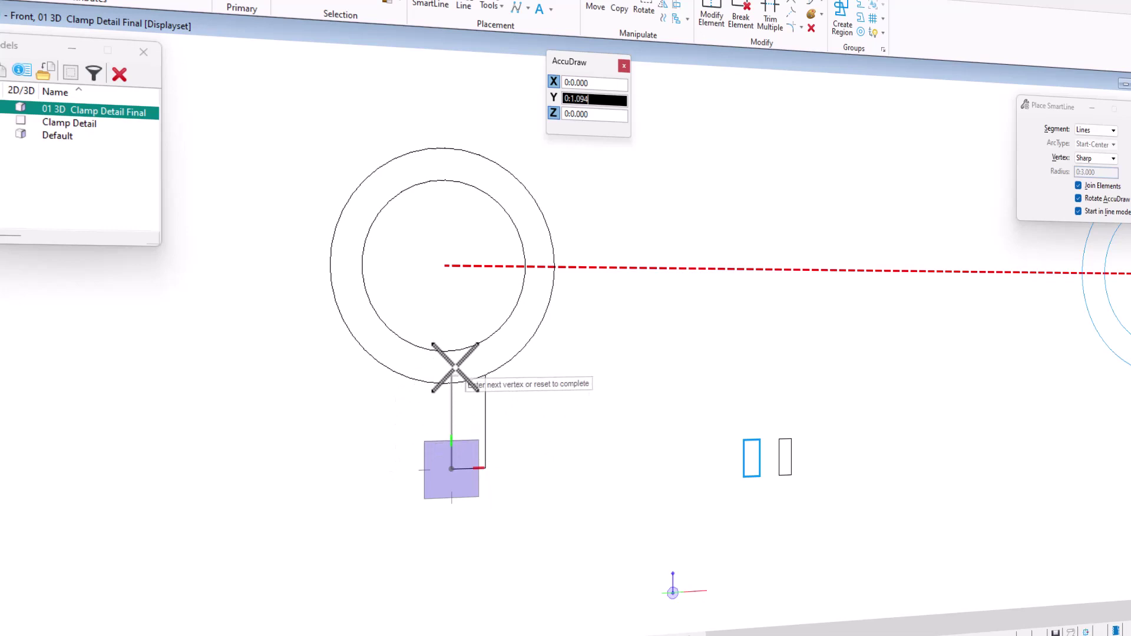
{"action": "left_click", "coordinate": [469, 348]}
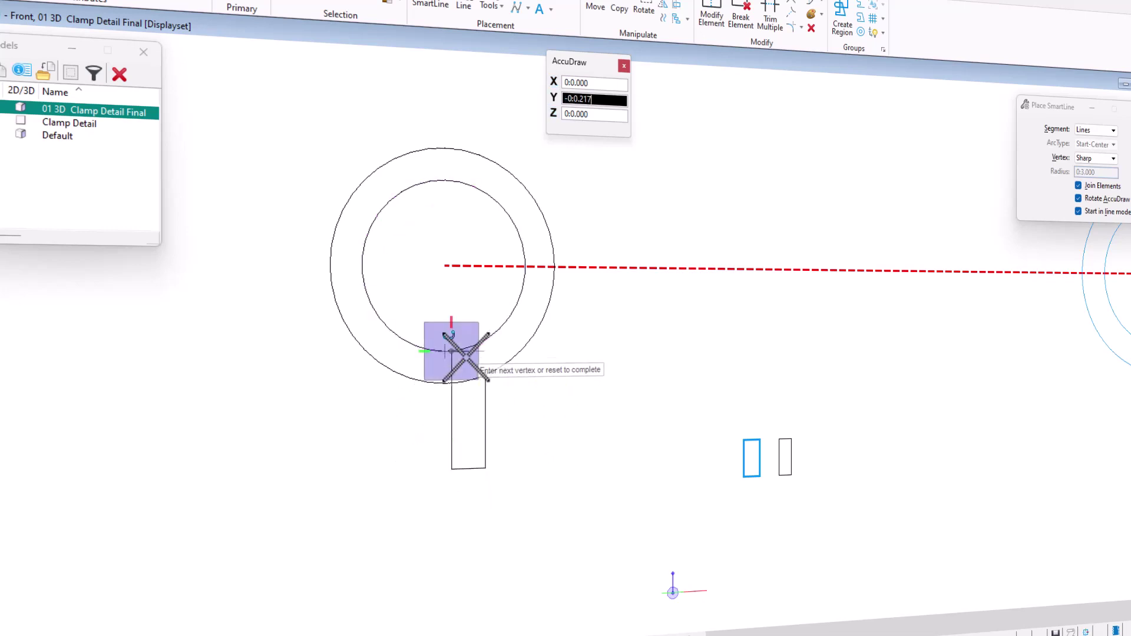
{"action": "right_click", "coordinate": [471, 352]}
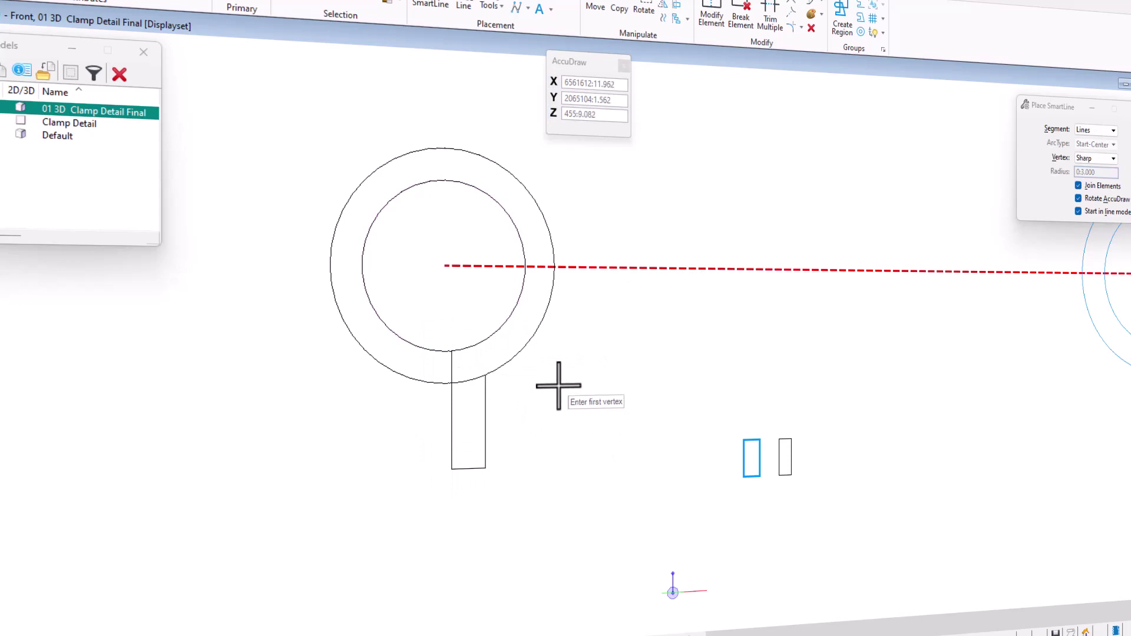
- Mirror a copy of the tab outline in the Vertical direction about the circles' centre axis
{"action": "key", "text": "space"}
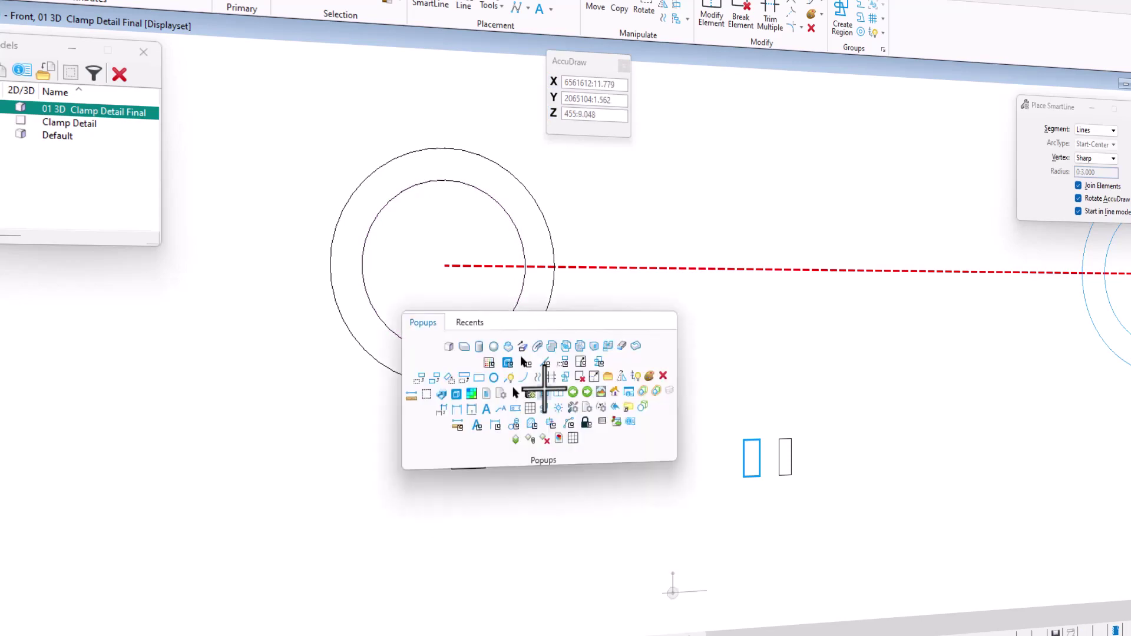
{"action": "left_click", "coordinate": [621, 377]}
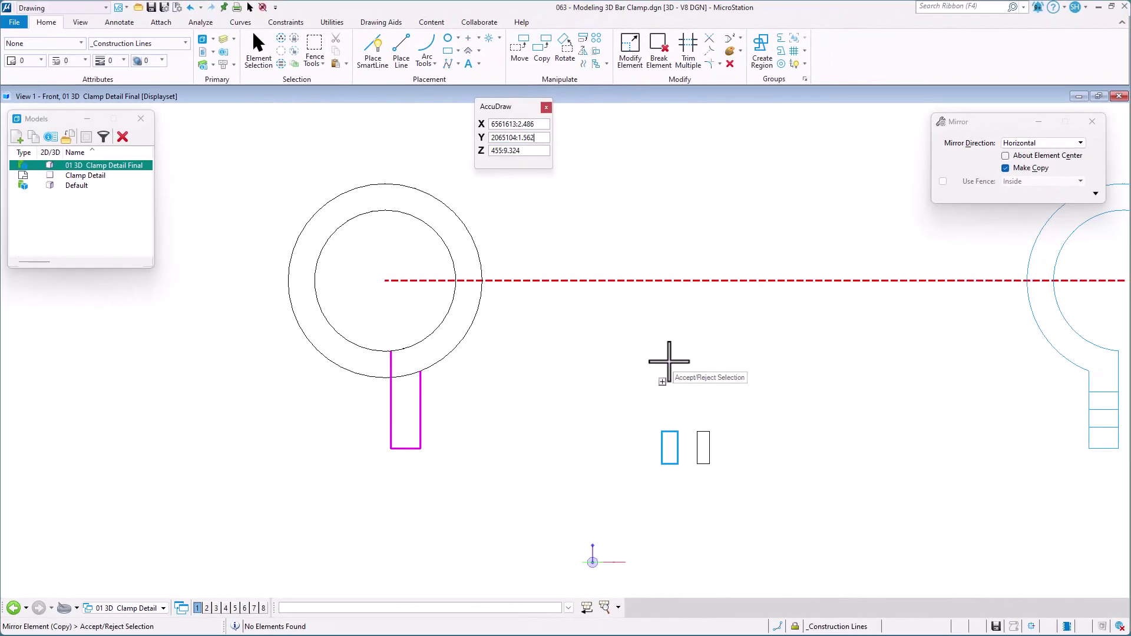
{"action": "left_click", "coordinate": [1027, 143]}
{"action": "left_click", "coordinate": [1024, 132]}
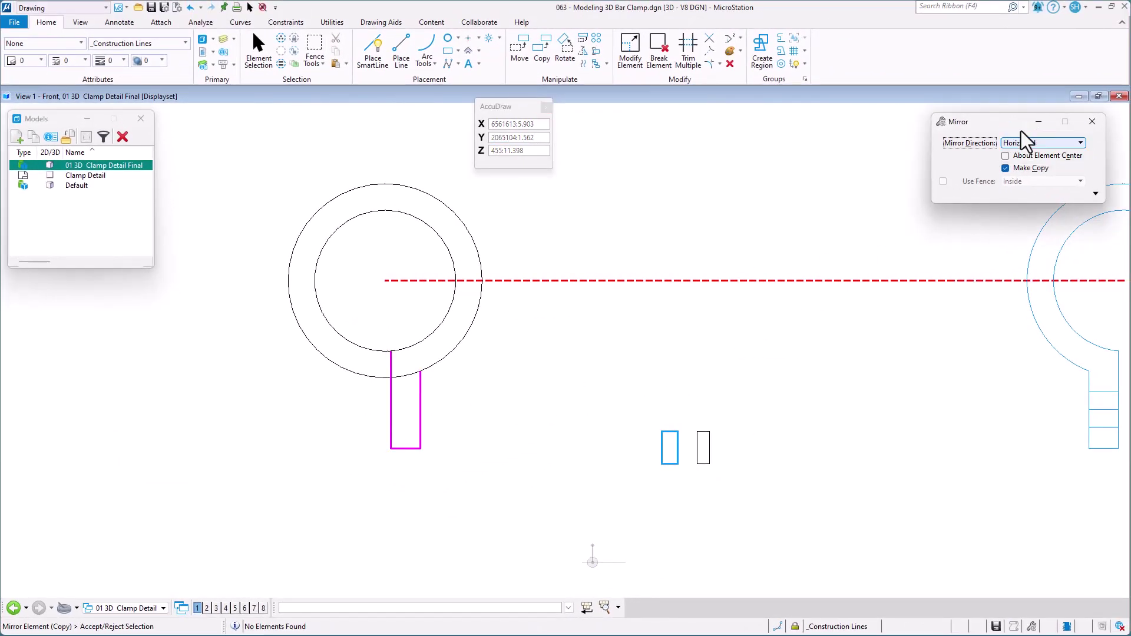
{"action": "left_click", "coordinate": [391, 441]}
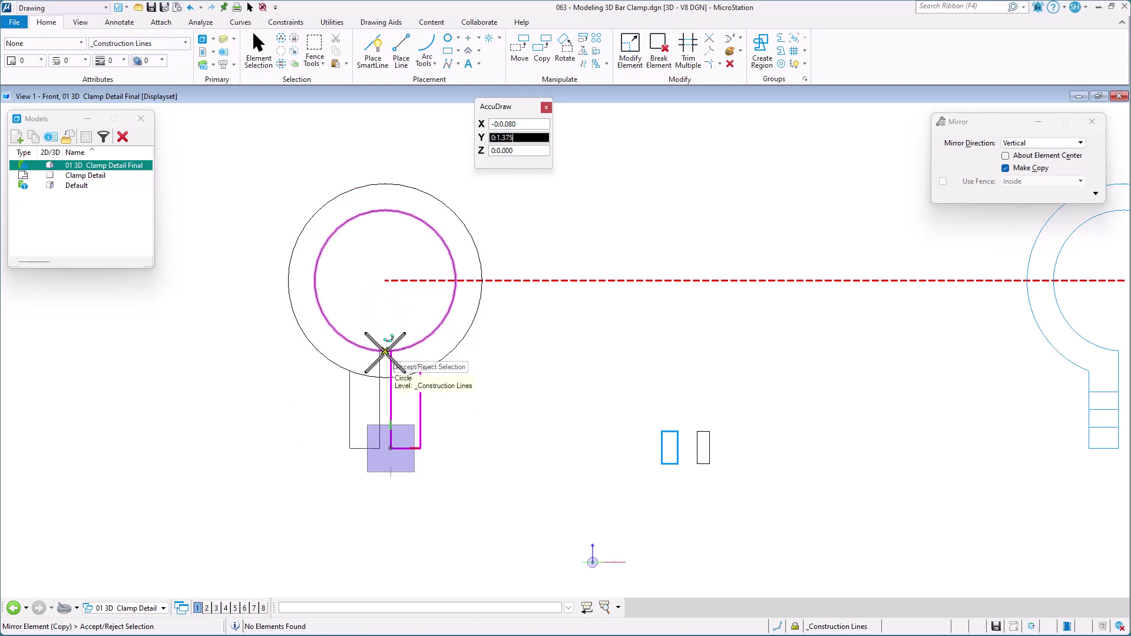
{"action": "left_click", "coordinate": [386, 418]}
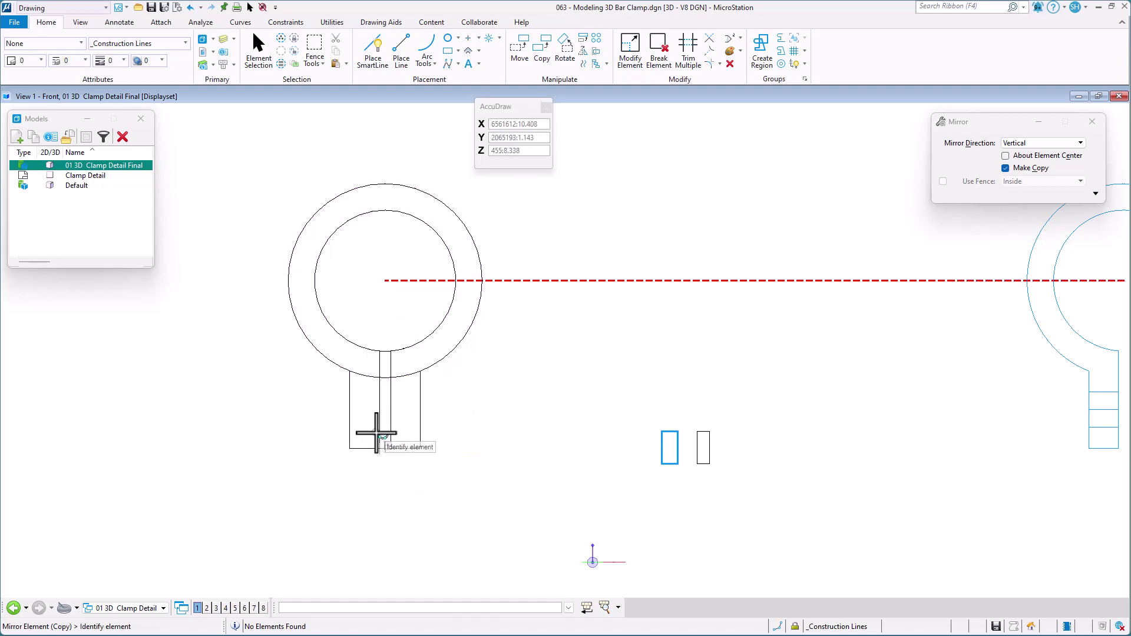
- Trim both circles with Trim Multiple, using the two tab outlines as cutting elements to remove the arcs between and across the tabs
{"action": "scroll", "coordinate": [375, 433], "scroll_direction": "up", "scroll_amount": 2}
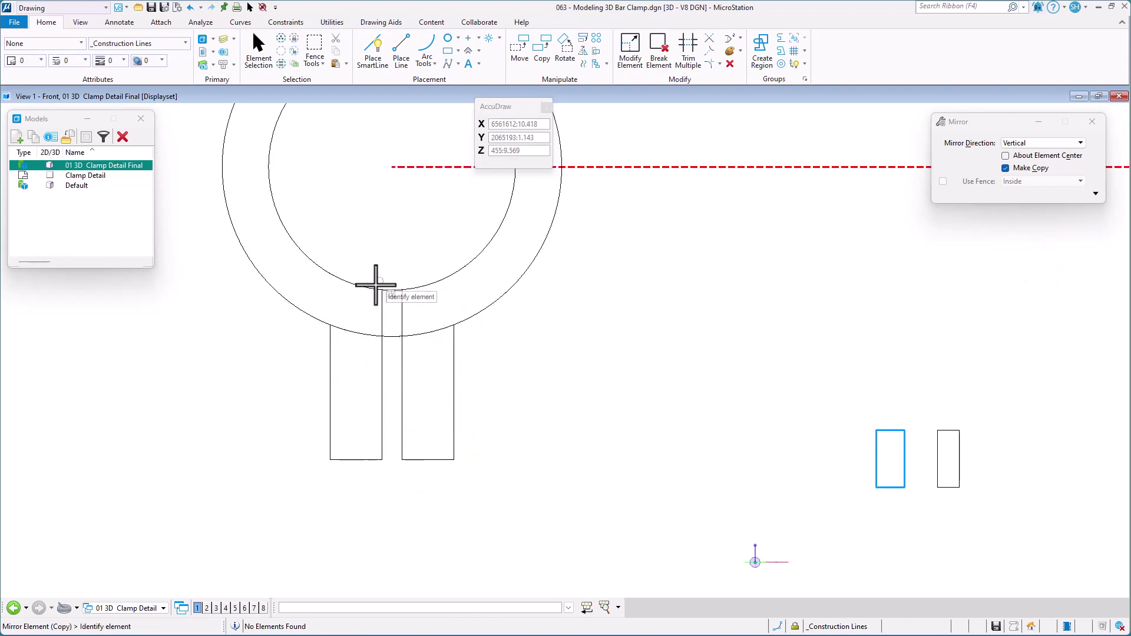
{"action": "key", "text": "space"}
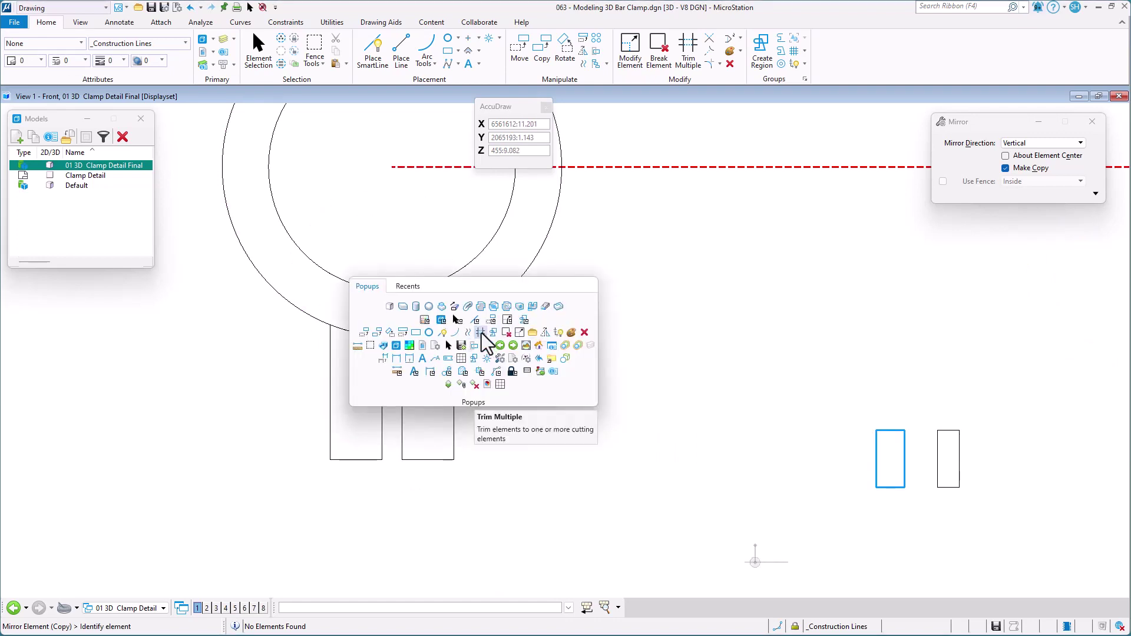
{"action": "left_click", "coordinate": [482, 332]}
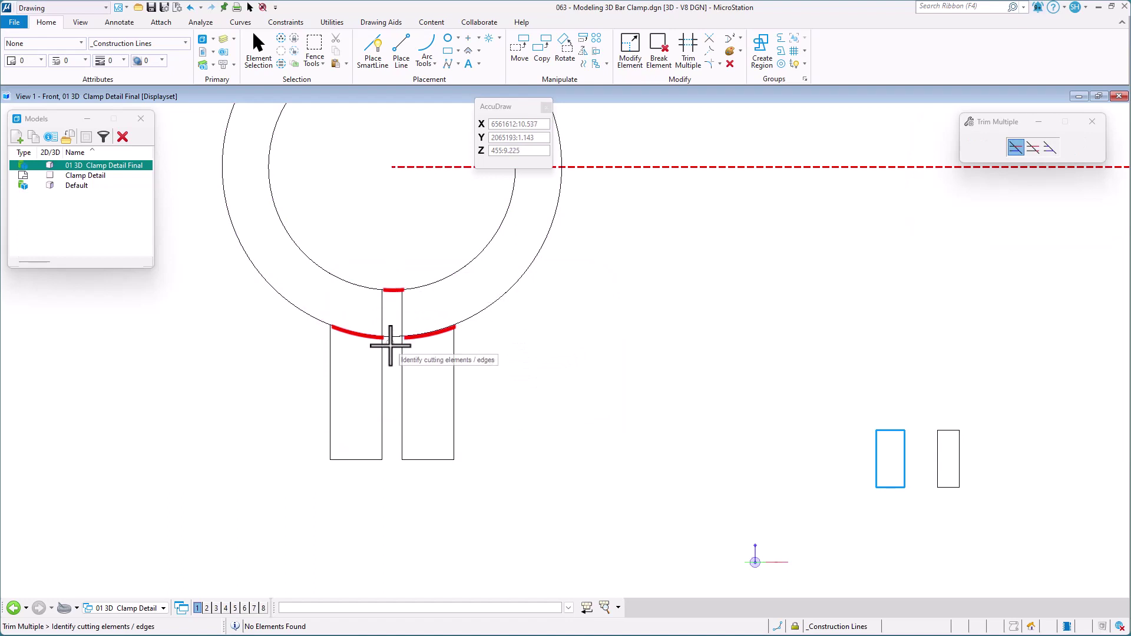
{"action": "left_click", "coordinate": [430, 332]}
{"action": "left_click", "coordinate": [361, 327]}
{"action": "left_click_drag", "start_coordinate": [477, 352], "coordinate": [298, 404]}
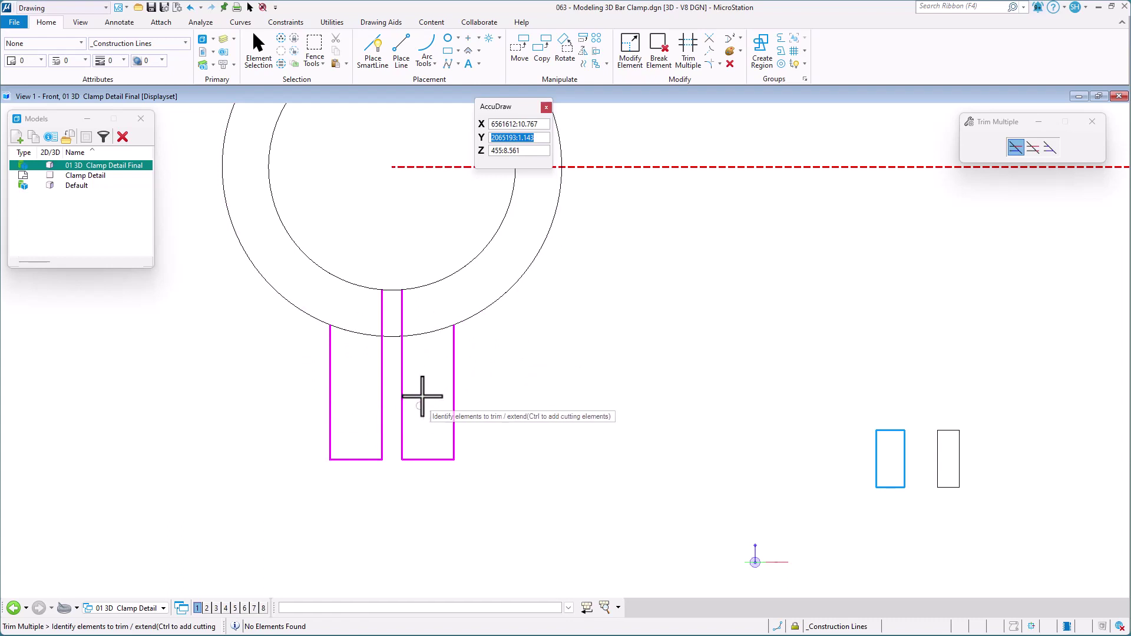
{"action": "left_click_drag", "start_coordinate": [392, 271], "coordinate": [391, 361]}
{"action": "left_click_drag", "start_coordinate": [429, 309], "coordinate": [404, 366]}
{"action": "left_click_drag", "start_coordinate": [359, 309], "coordinate": [353, 378]}
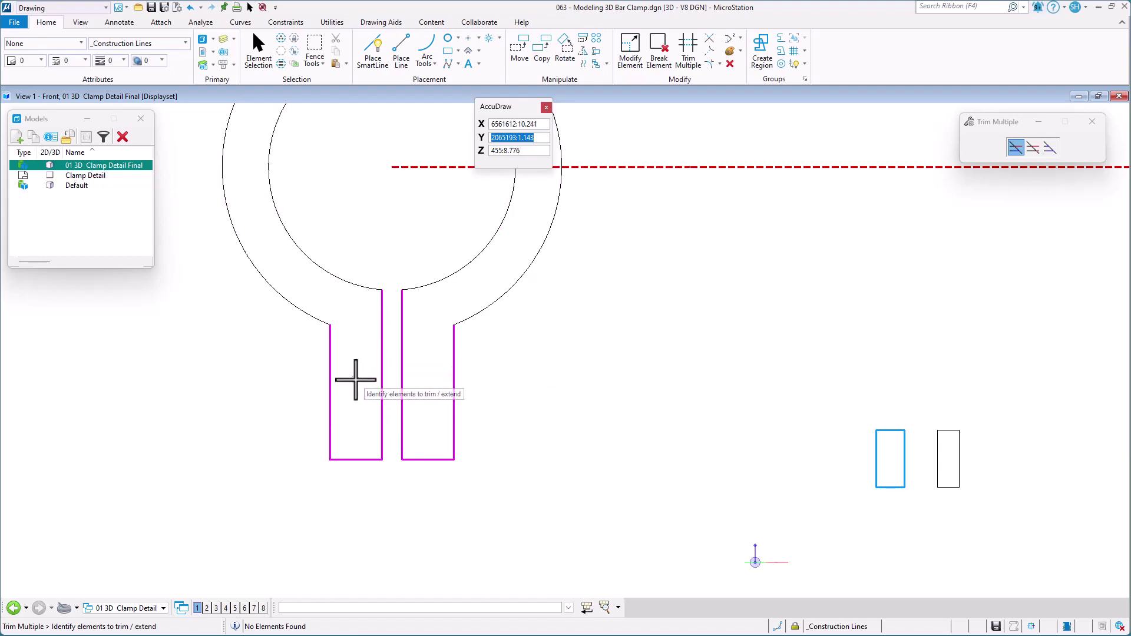
{"action": "left_click", "coordinate": [354, 379]}
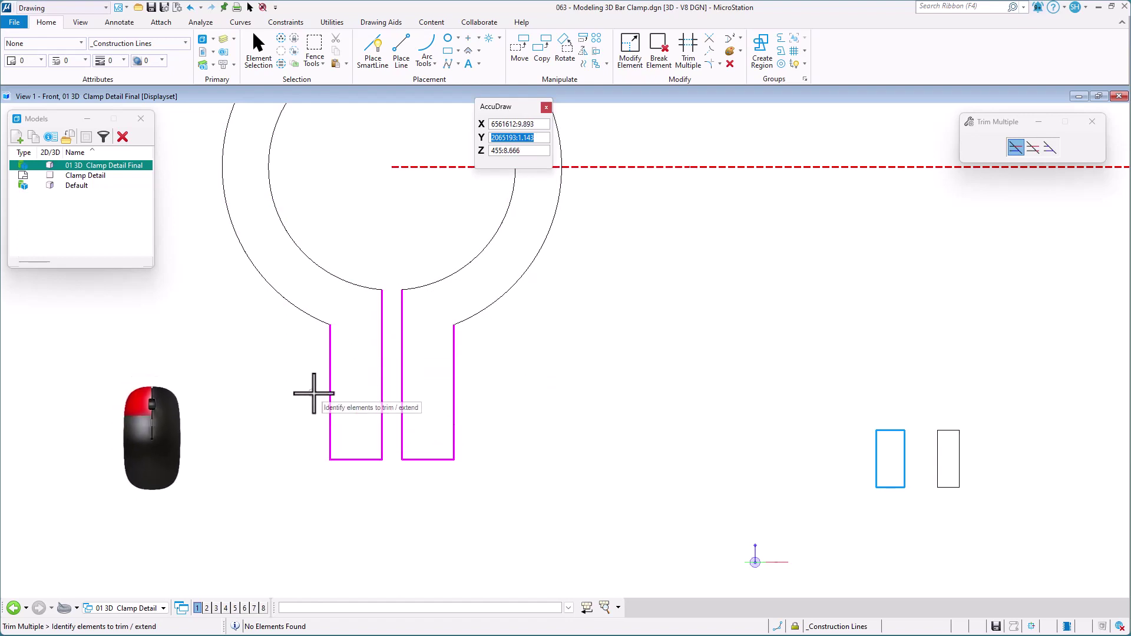
{"action": "right_click", "coordinate": [446, 427]}
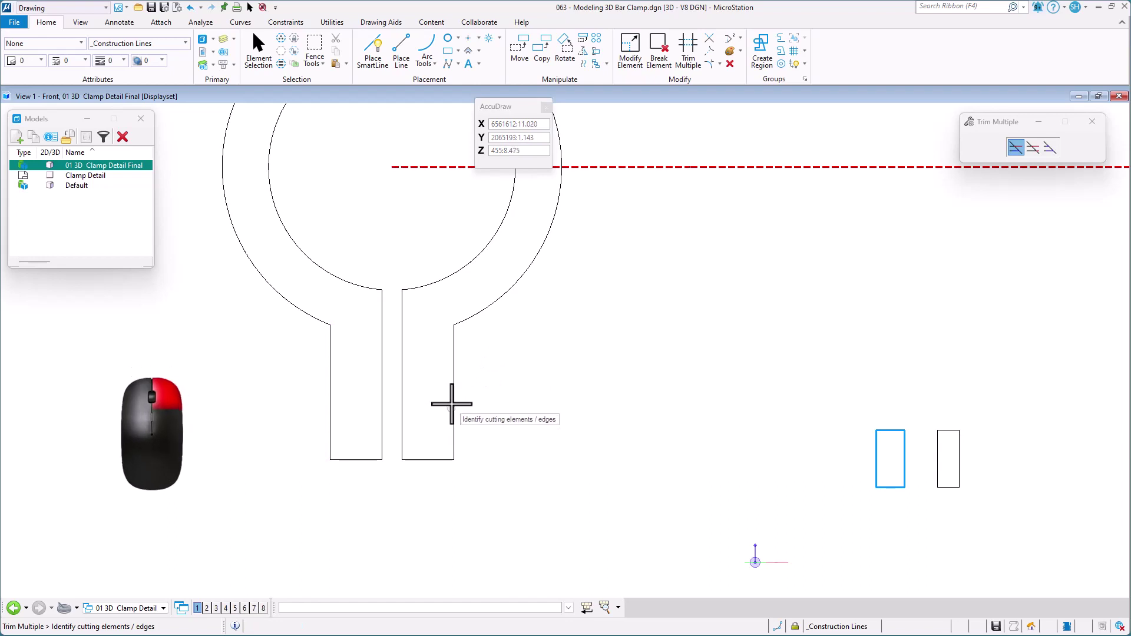
- Place a circle of 0.5 inch radius on the centreline, centred 3 inches to the right of the clamp circles' centre
{"action": "scroll", "coordinate": [449, 410], "scroll_direction": "down", "scroll_amount": 2}
{"action": "middle_click_drag", "start_coordinate": [538, 358], "coordinate": [469, 409]}
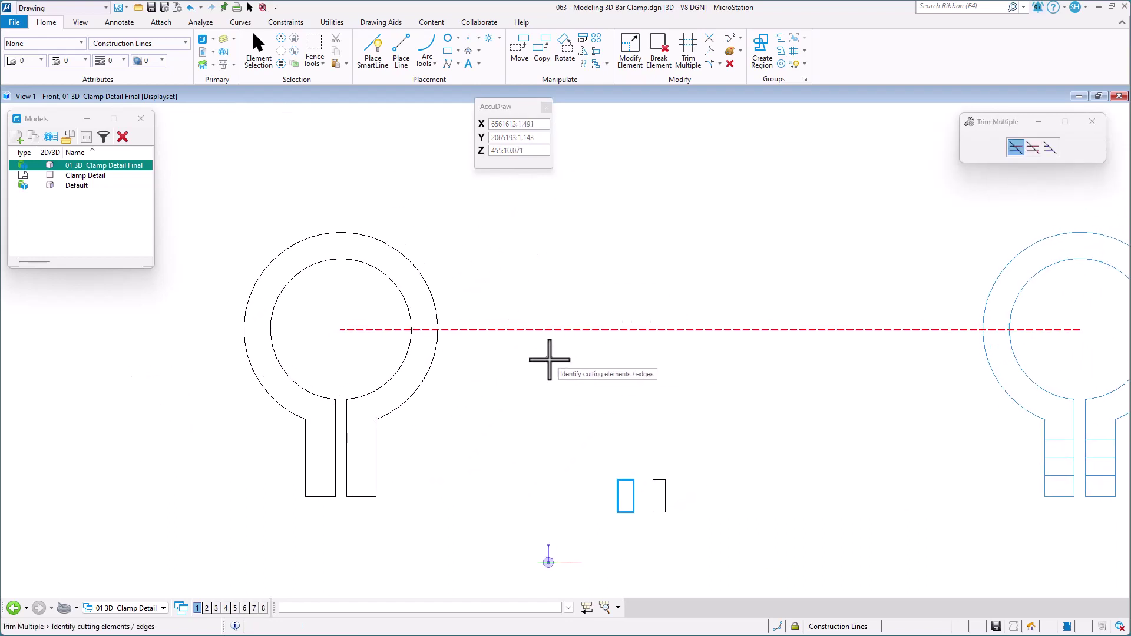
{"action": "key", "text": "space"}
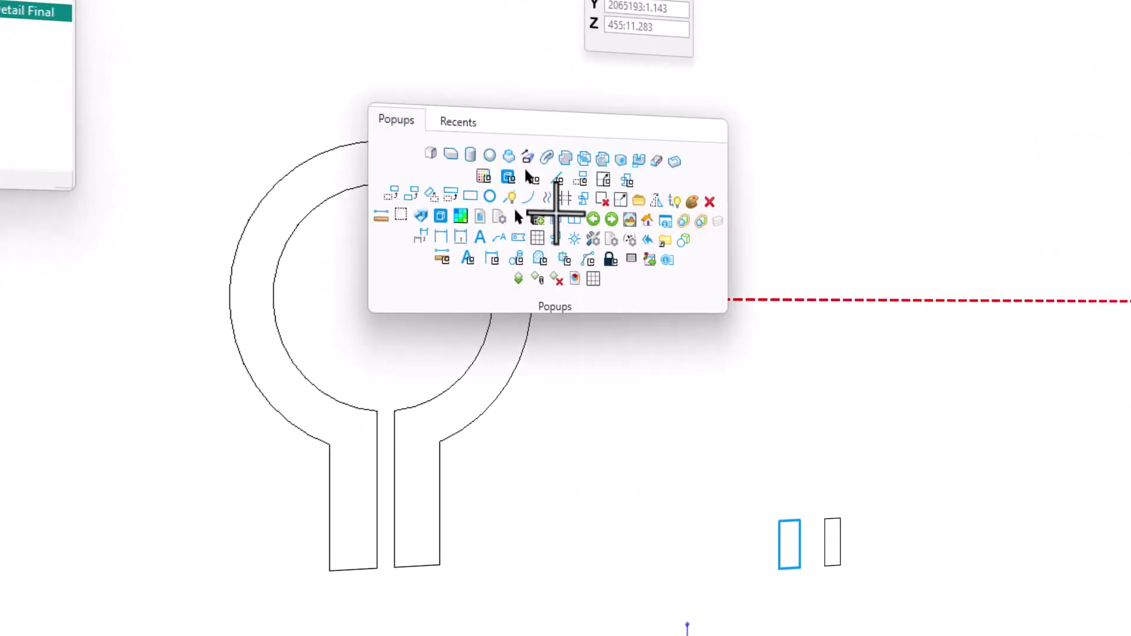
{"action": "left_click", "coordinate": [459, 122]}
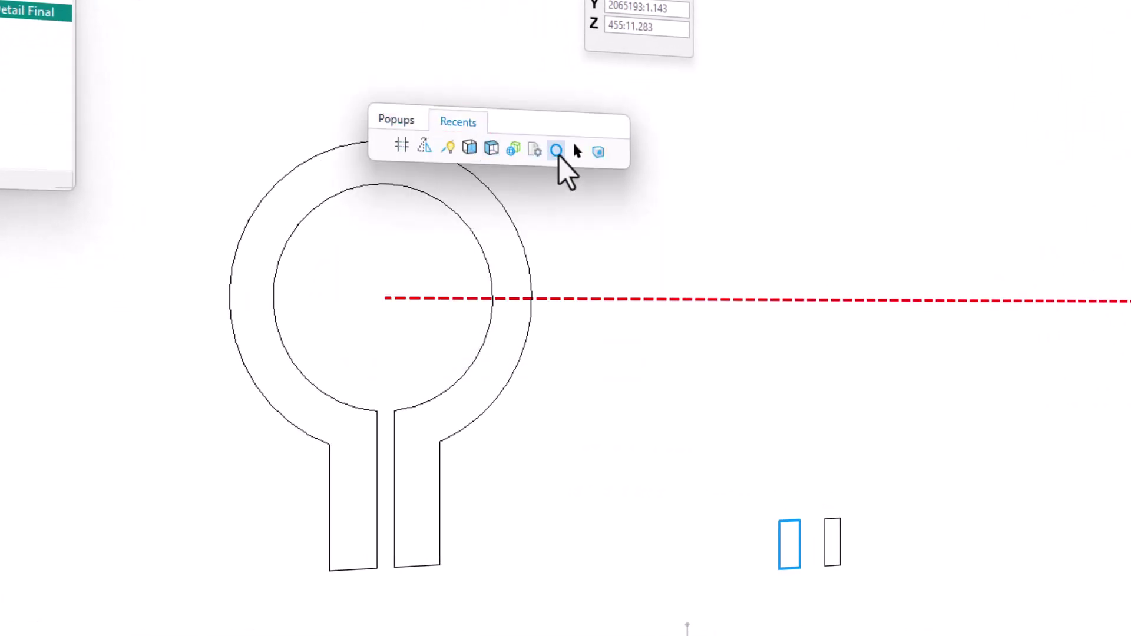
{"action": "left_click", "coordinate": [556, 151]}
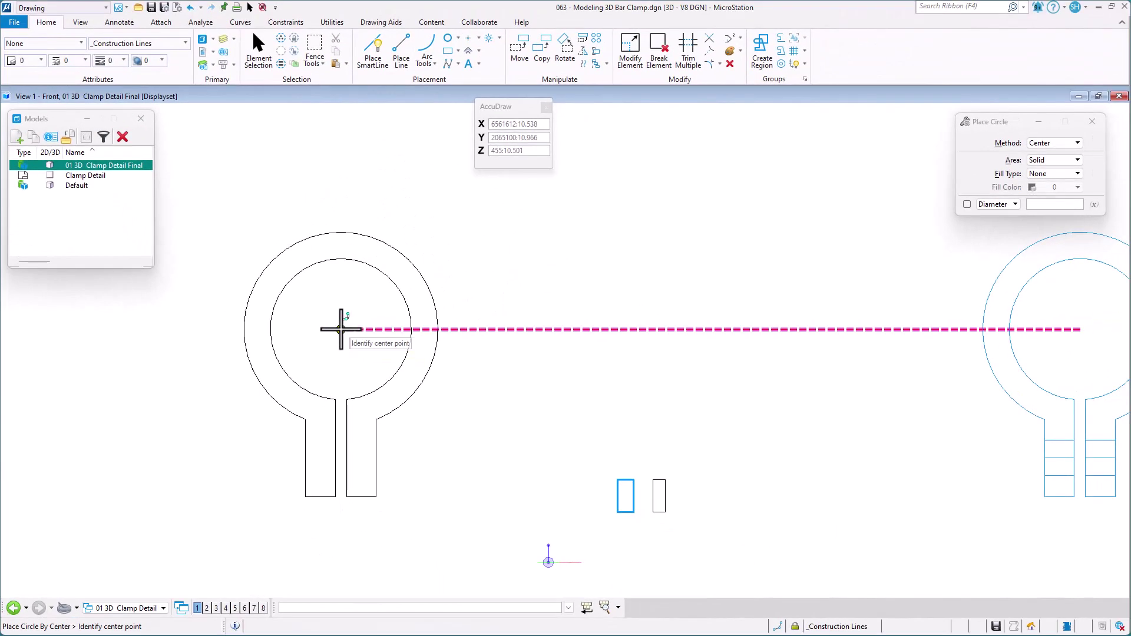
{"action": "left_click", "coordinate": [341, 329]}
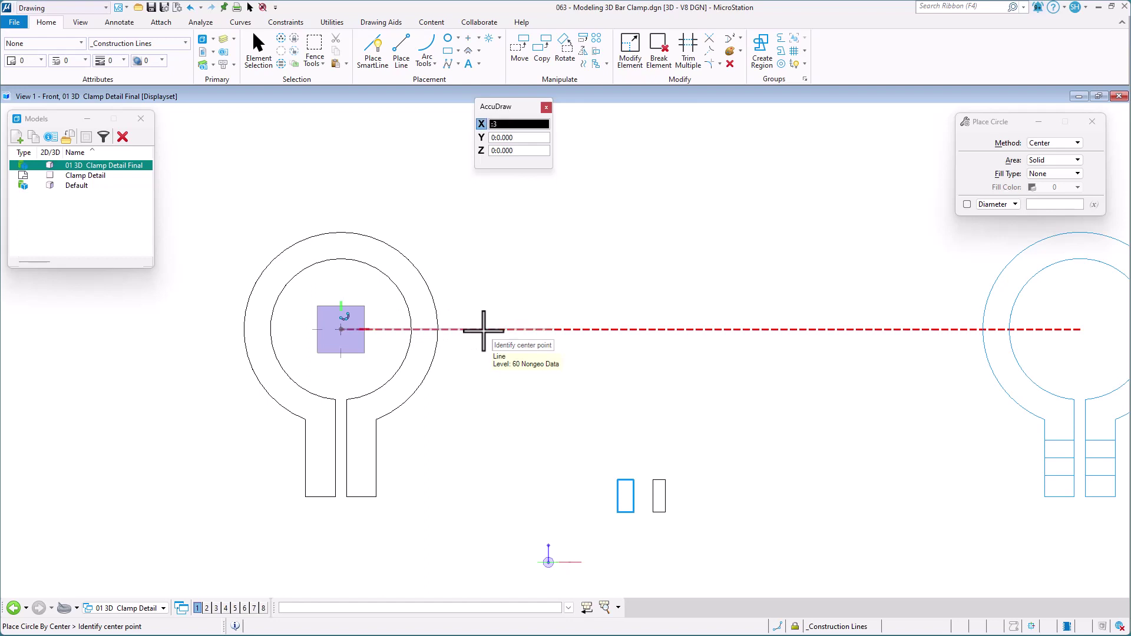
{"action": "left_click", "coordinate": [483, 330]}
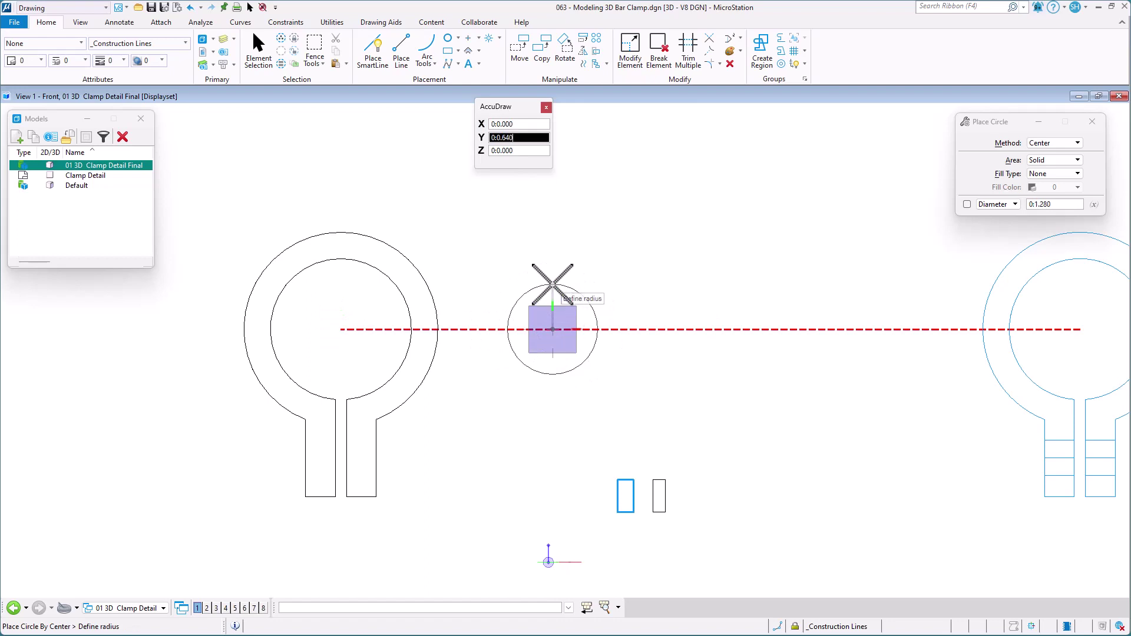
{"action": "type", "text": ".5"}
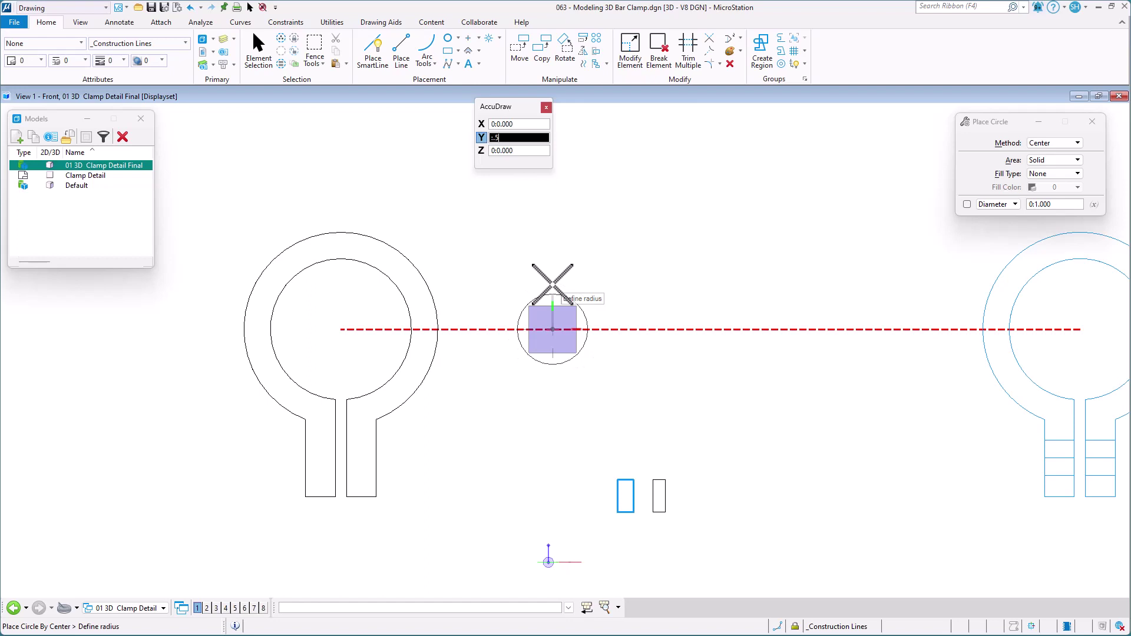
{"action": "left_click", "coordinate": [552, 284]}
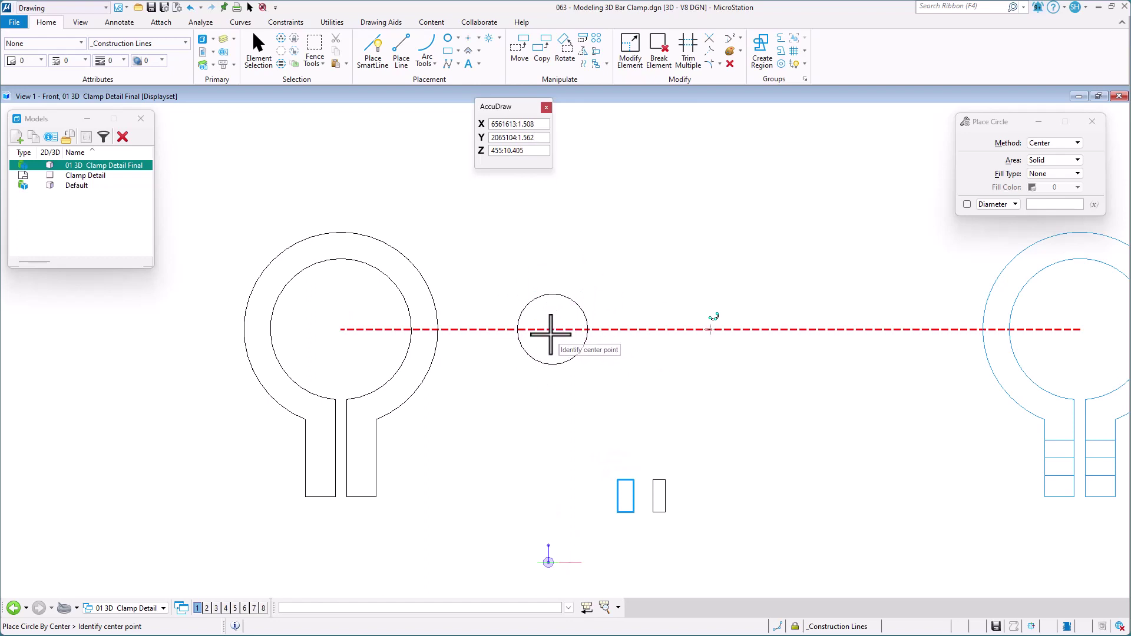
- Place a concentric circle of 0.7 inch radius around the small circle, snapping to its centre
{"action": "key", "text": "c"}
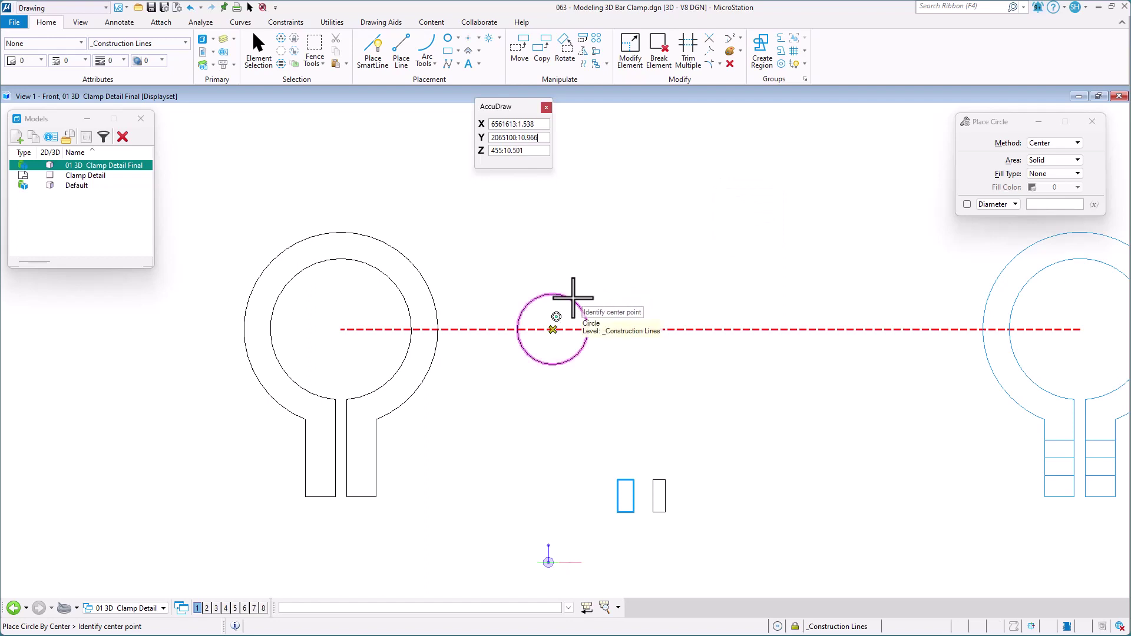
{"action": "left_click", "coordinate": [573, 298]}
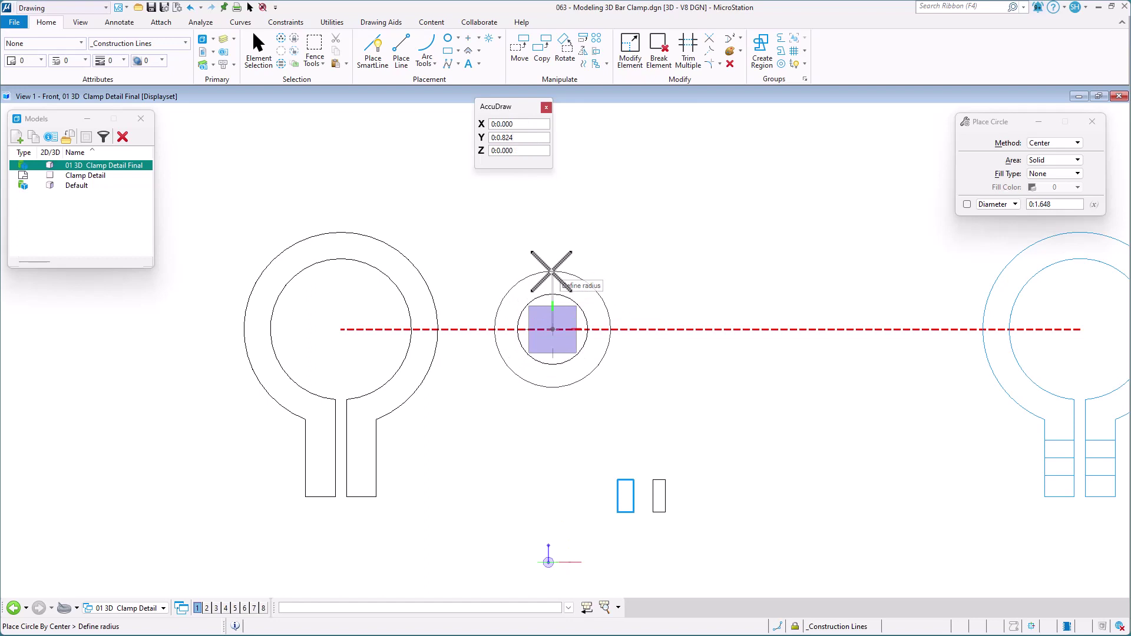
{"action": "type", "text": ".7"}
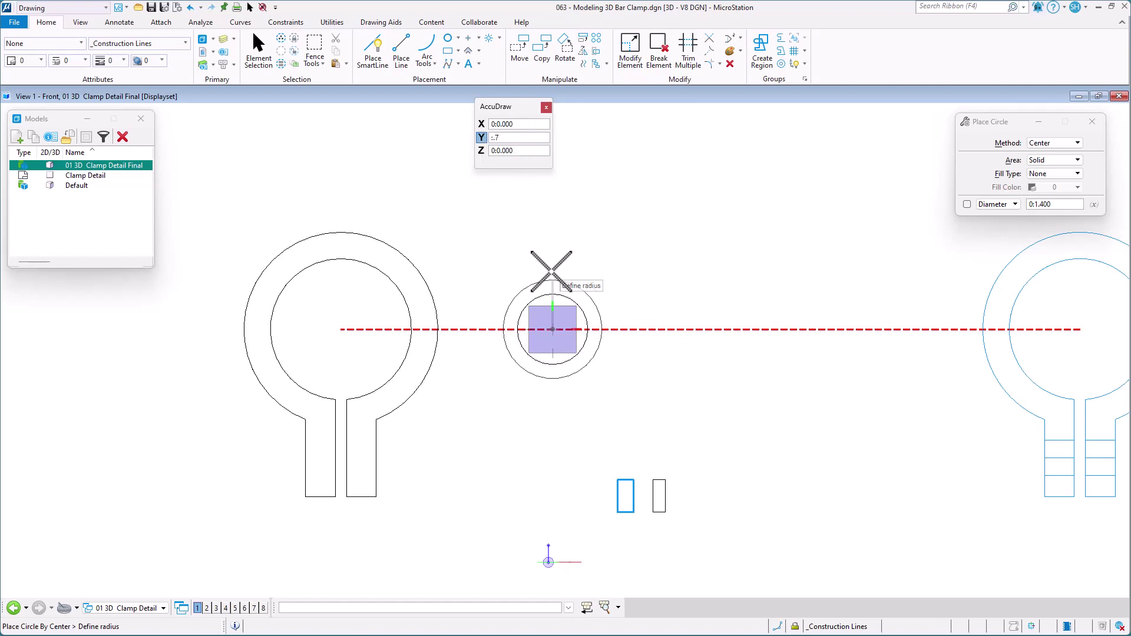
{"action": "left_click", "coordinate": [551, 271]}
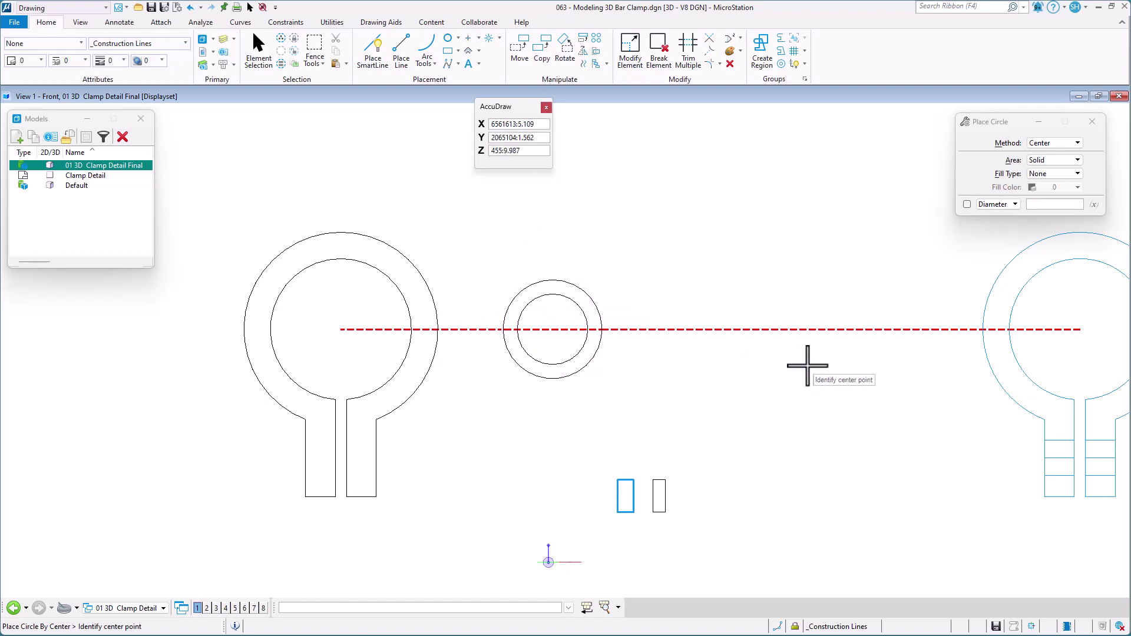
- Check the connecting web on the finished clamp and set the SmartLine origin 0.25/2 inch above the centreline, between the clamp and the small circles
{"action": "mouse_move", "coordinate": [845, 371]}
{"action": "middle_mouse_down"}
{"action": "mouse_move", "coordinate": [788, 379]}
{"action": "mouse_move", "coordinate": [407, 348]}
{"action": "middle_mouse_up"}
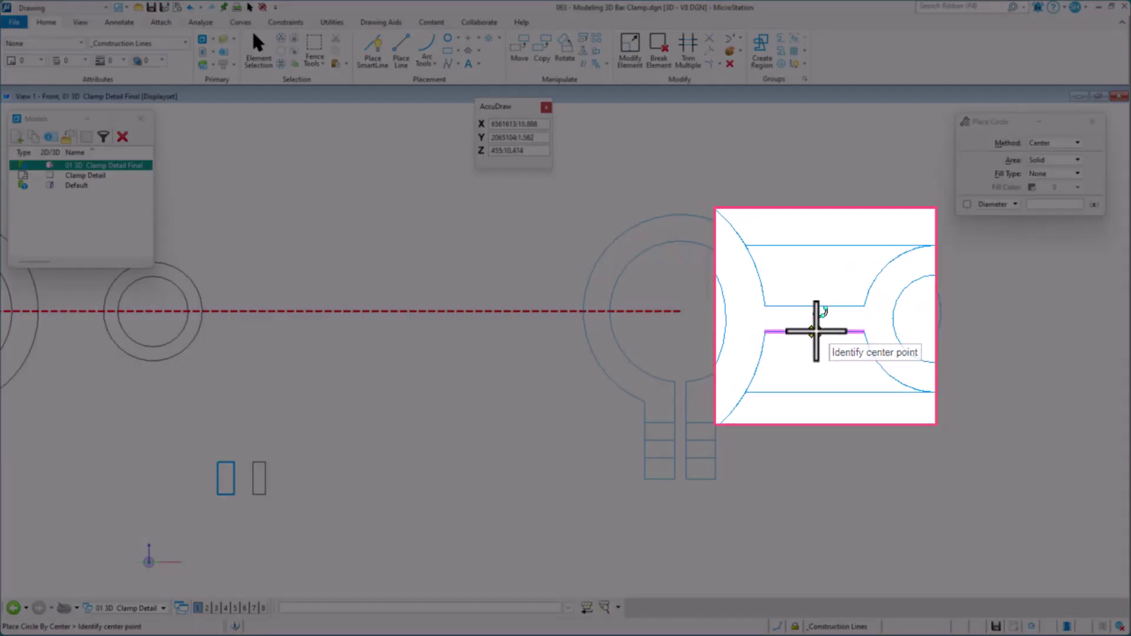
{"action": "scroll", "coordinate": [813, 314], "scroll_direction": "up", "scroll_amount": 2}
{"action": "scroll", "coordinate": [813, 313], "scroll_direction": "up", "scroll_amount": 2}
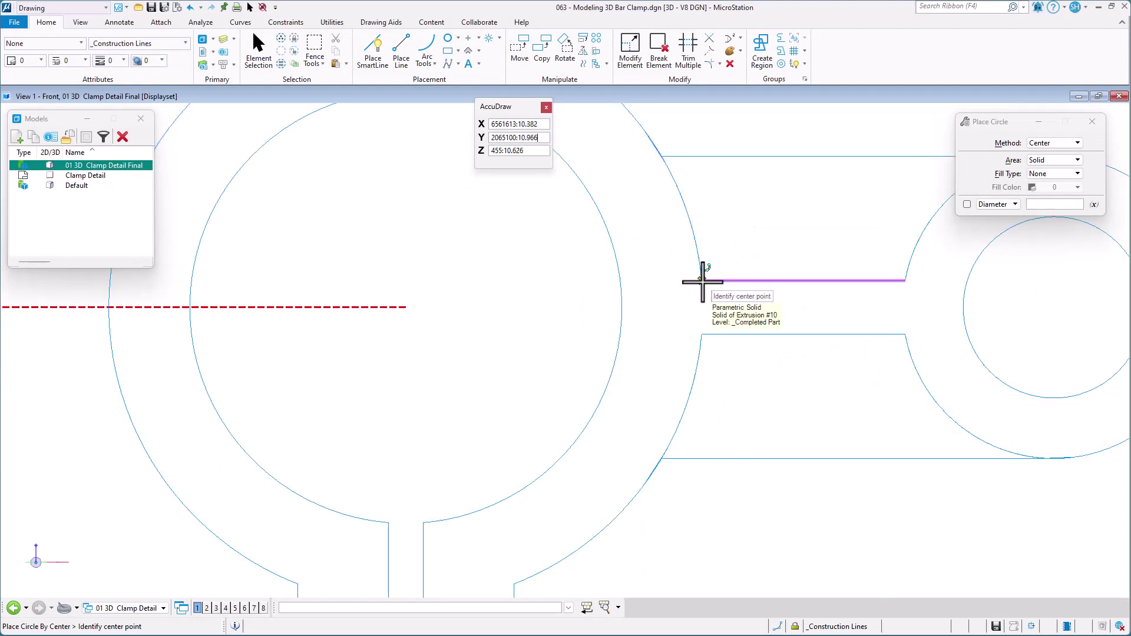
{"action": "scroll", "coordinate": [589, 312], "scroll_direction": "down", "scroll_amount": 3}
{"action": "scroll", "coordinate": [424, 318], "scroll_direction": "up", "scroll_amount": 2}
{"action": "middle_click_drag", "start_coordinate": [427, 279], "coordinate": [487, 301]}
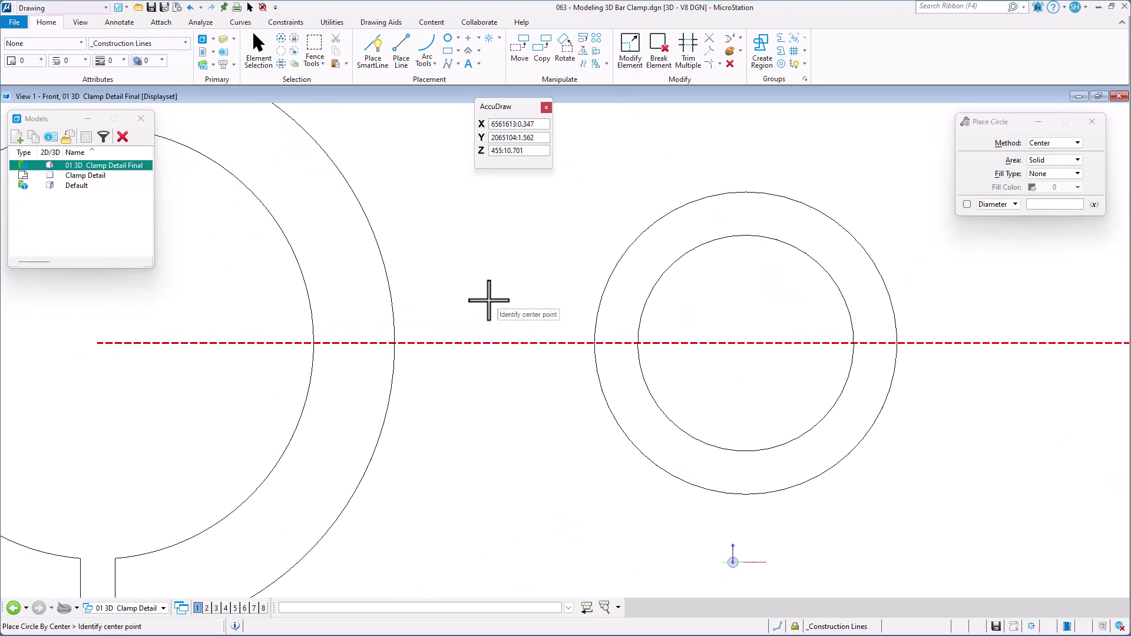
{"action": "key", "text": "space"}
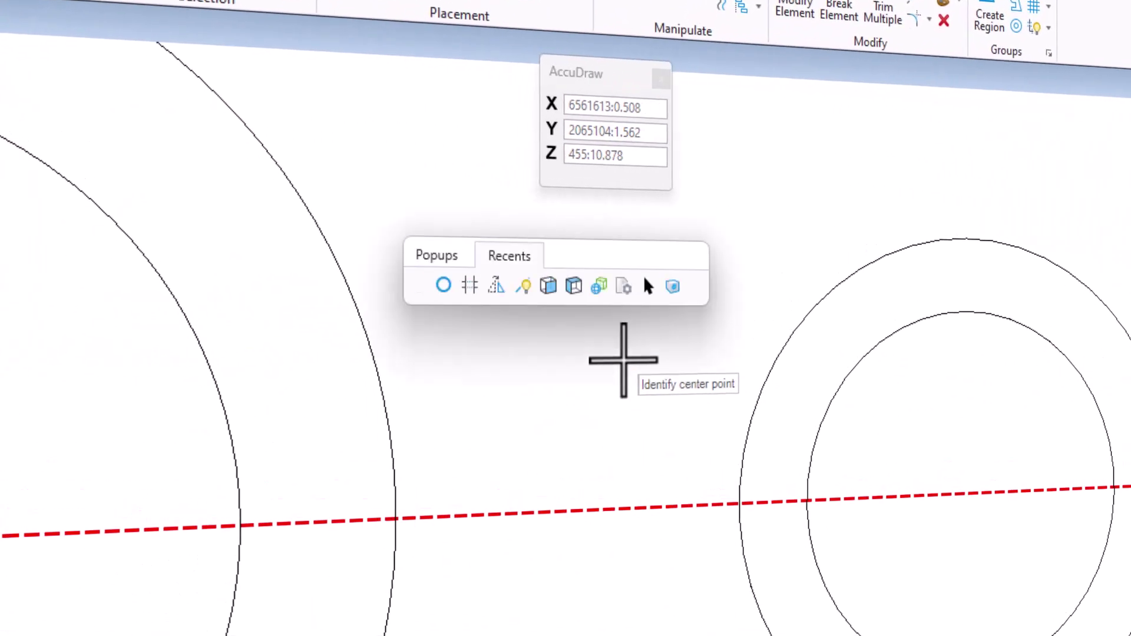
{"action": "left_click", "coordinate": [523, 286]}
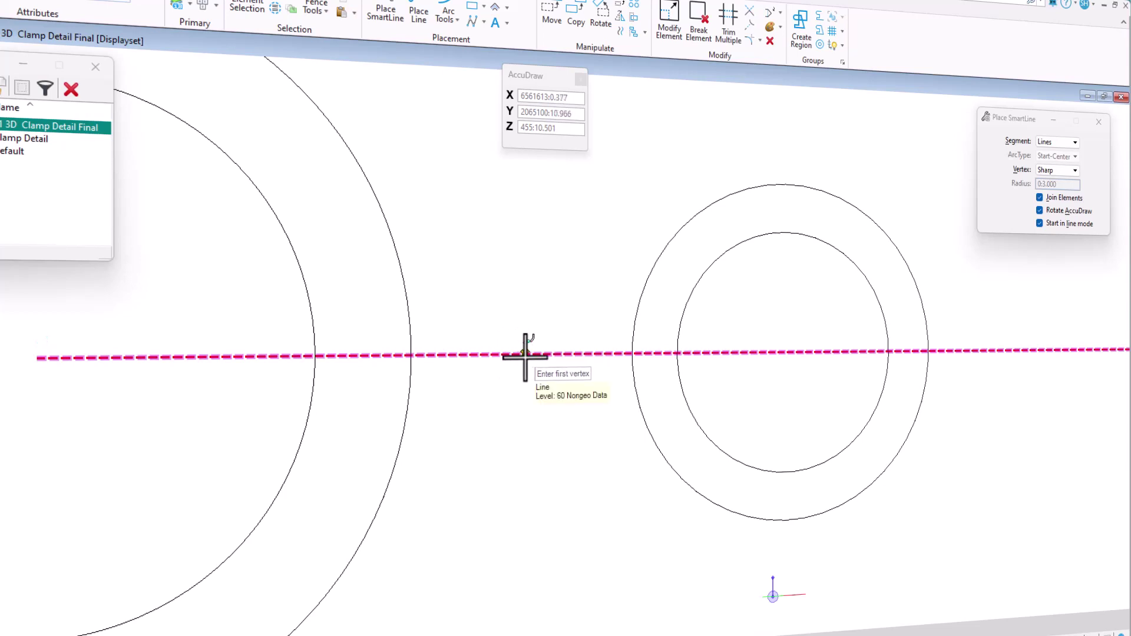
{"action": "left_click", "coordinate": [524, 354]}
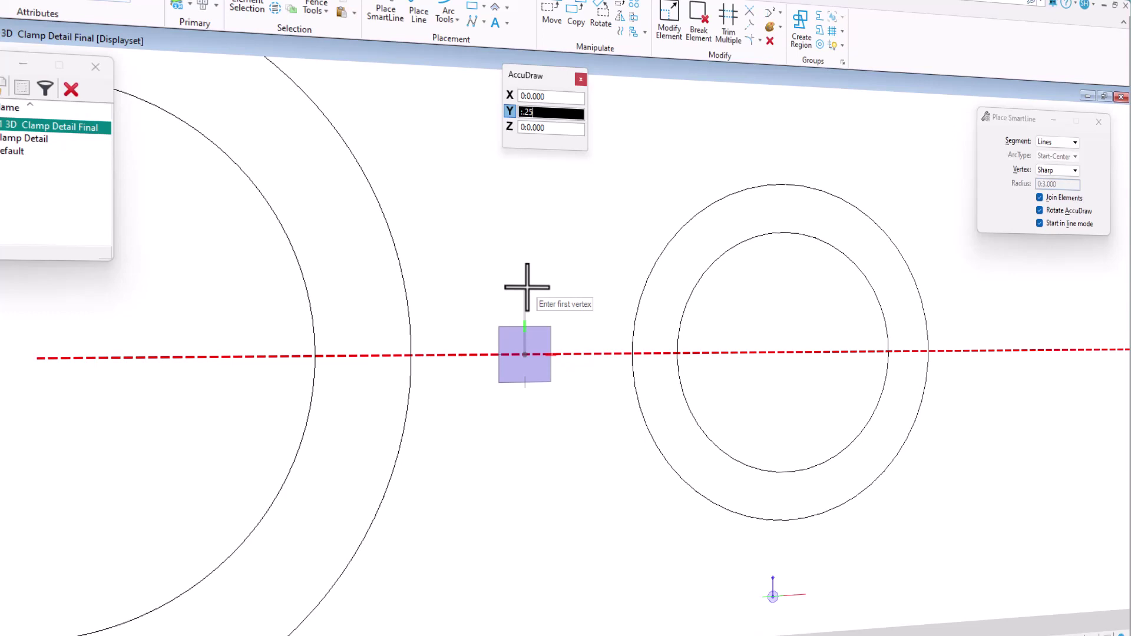
{"action": "key", "text": "slash"}
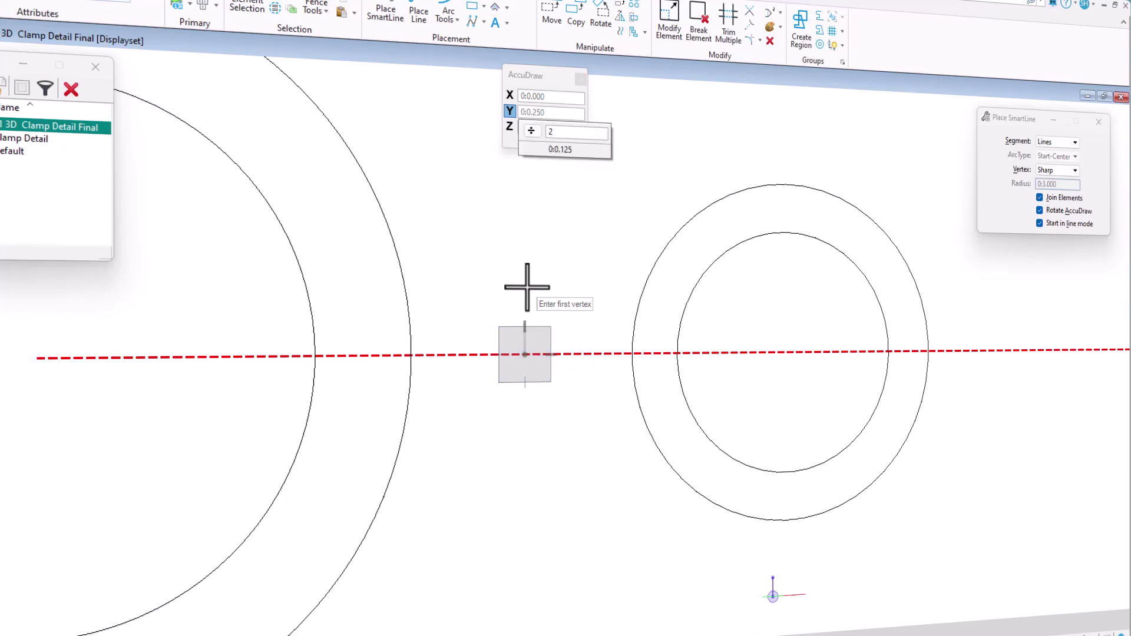
{"action": "key", "text": "Return"}
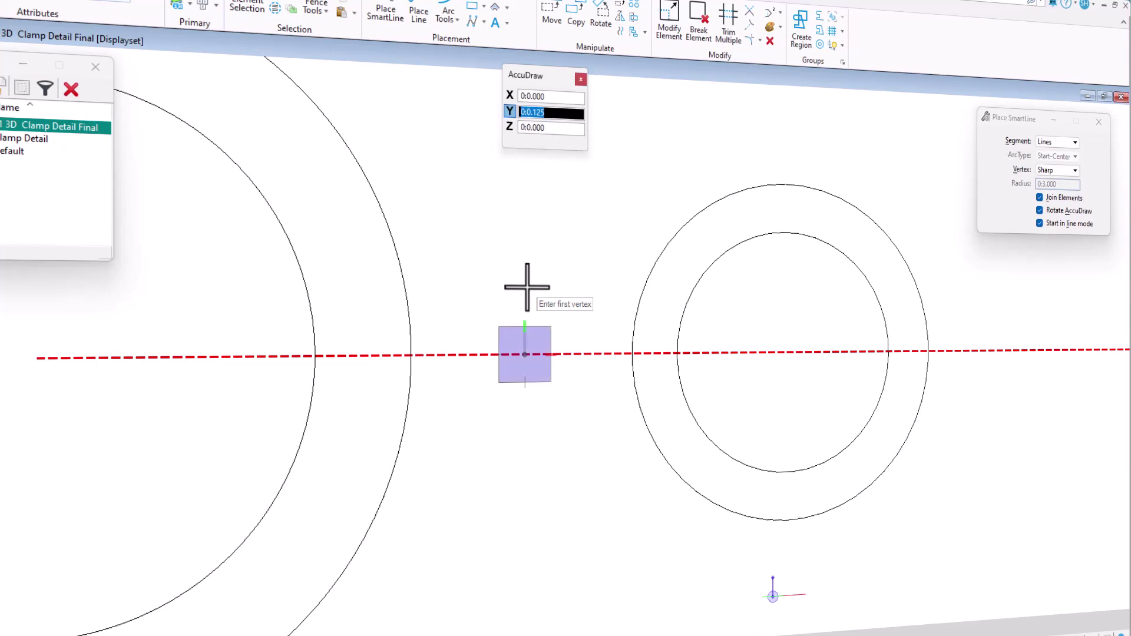
{"action": "key", "text": "o"}
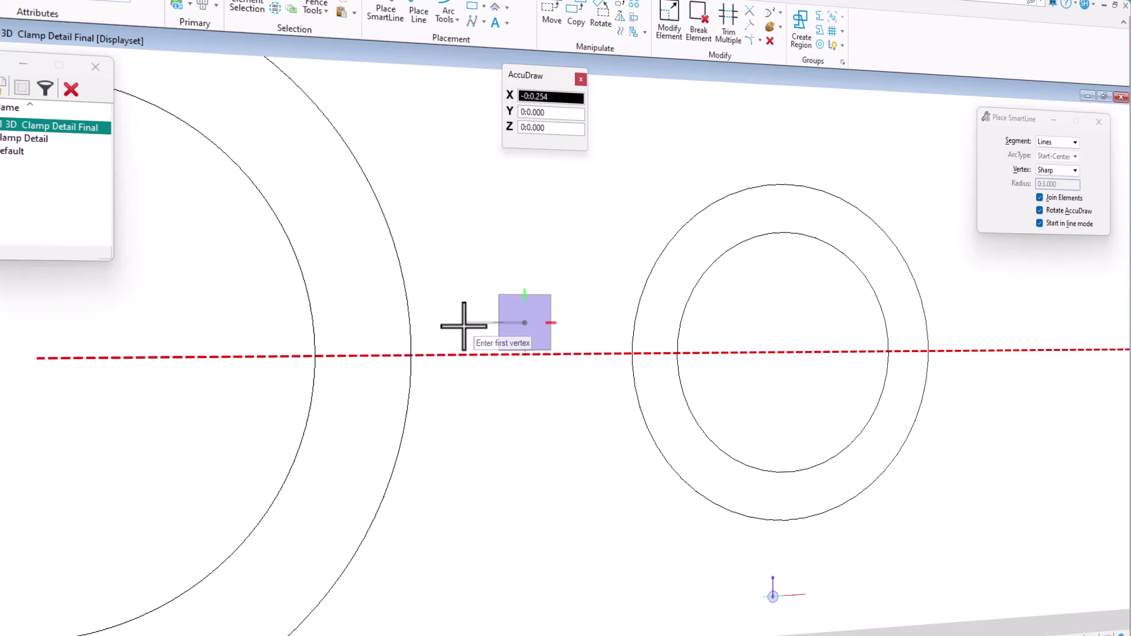
- Draw the web's upper edge as a horizontal line from the clamp's outer circle to the small outer circle
{"action": "key", "text": "Return"}
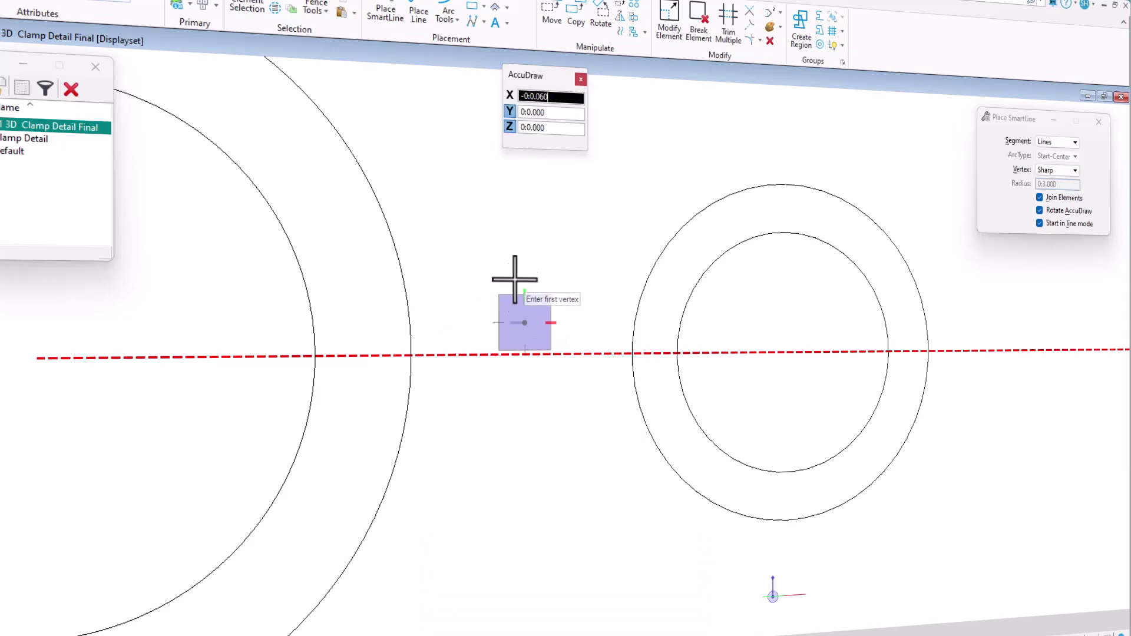
{"action": "left_click", "coordinate": [404, 283]}
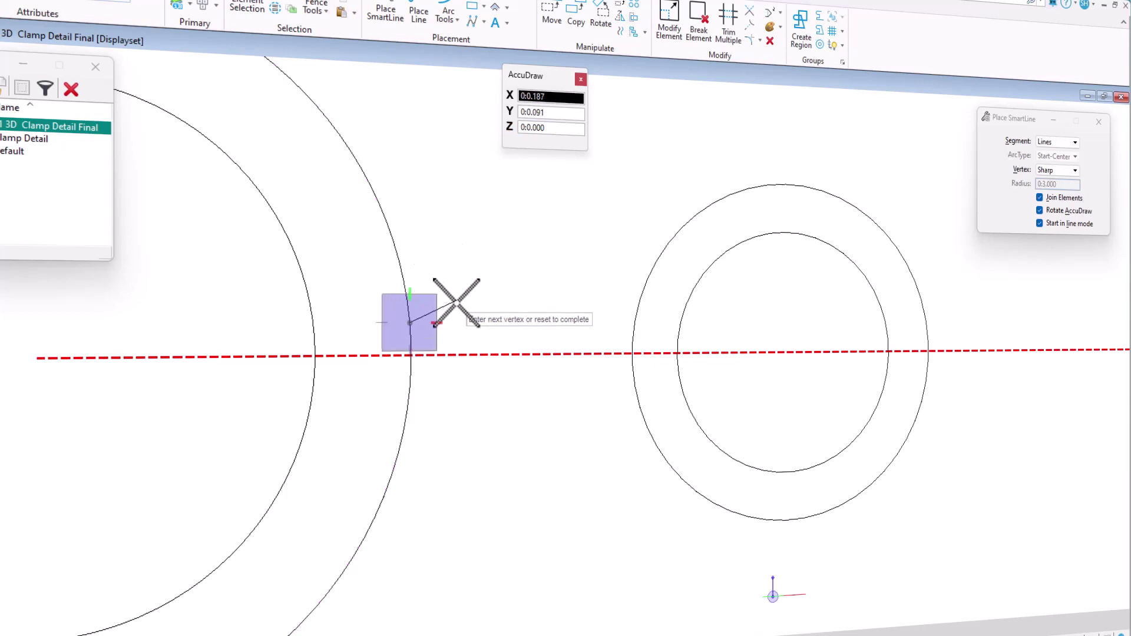
{"action": "key", "text": "Return"}
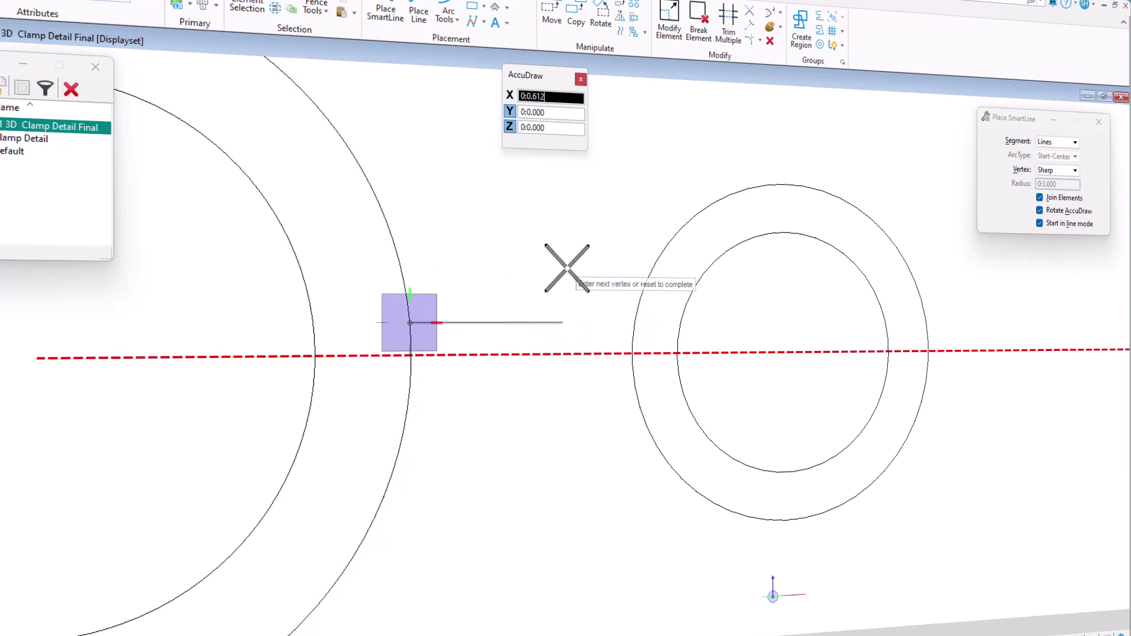
{"action": "left_click", "coordinate": [639, 293]}
{"action": "right_click", "coordinate": [550, 353]}
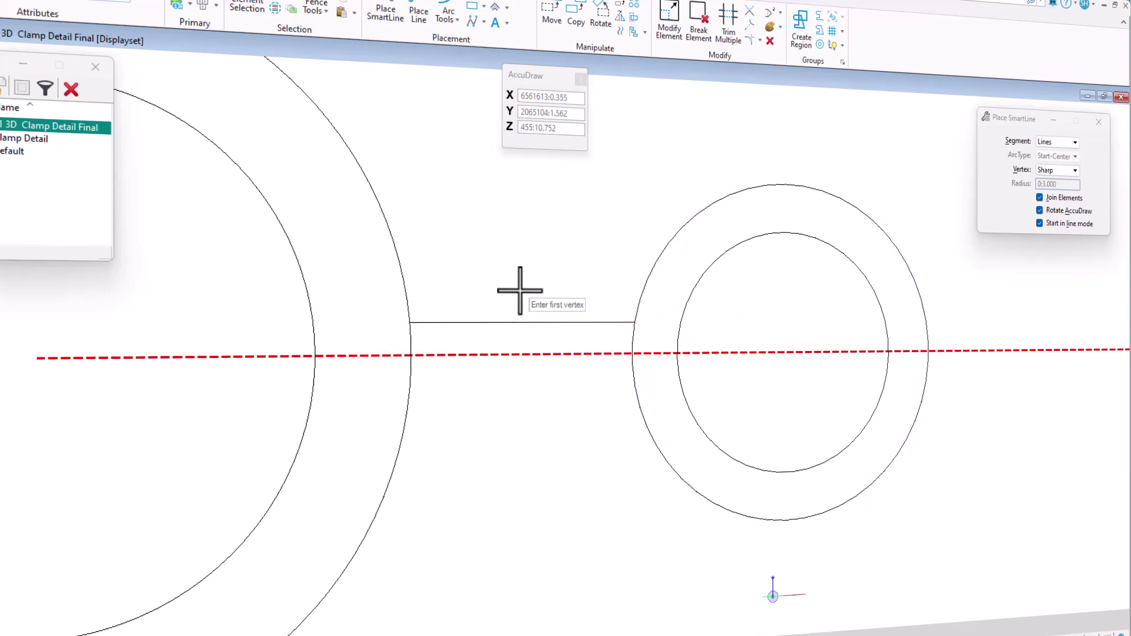
- Copy the web's upper edge line 0.25 inch straight down to make the web's lower edge
{"action": "key", "text": "space"}
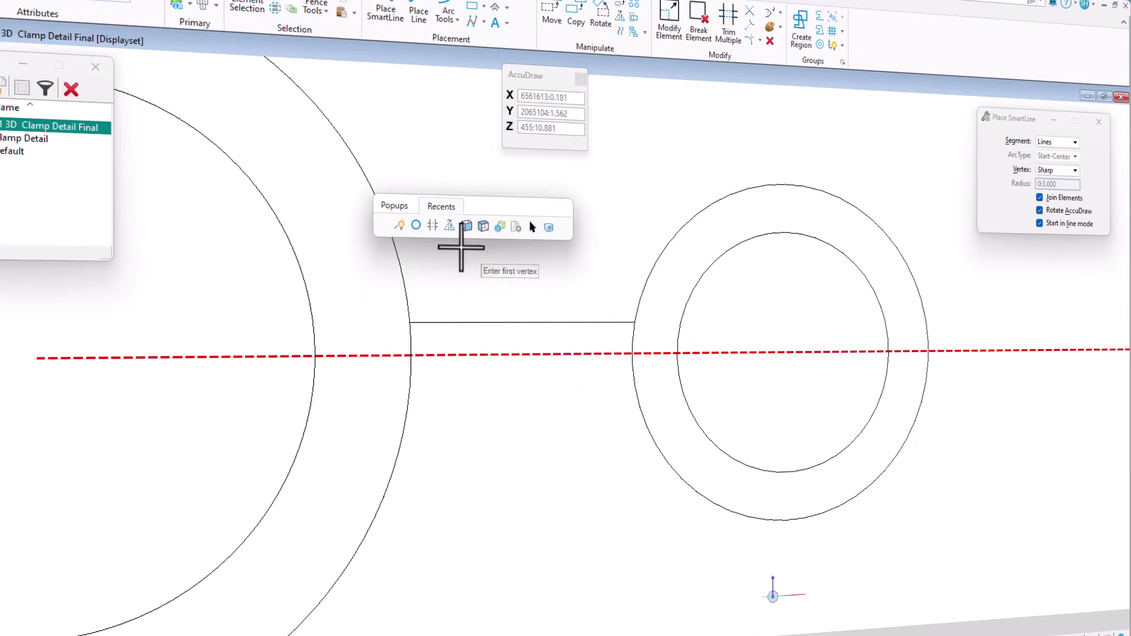
{"action": "mouse_move", "coordinate": [396, 207]}
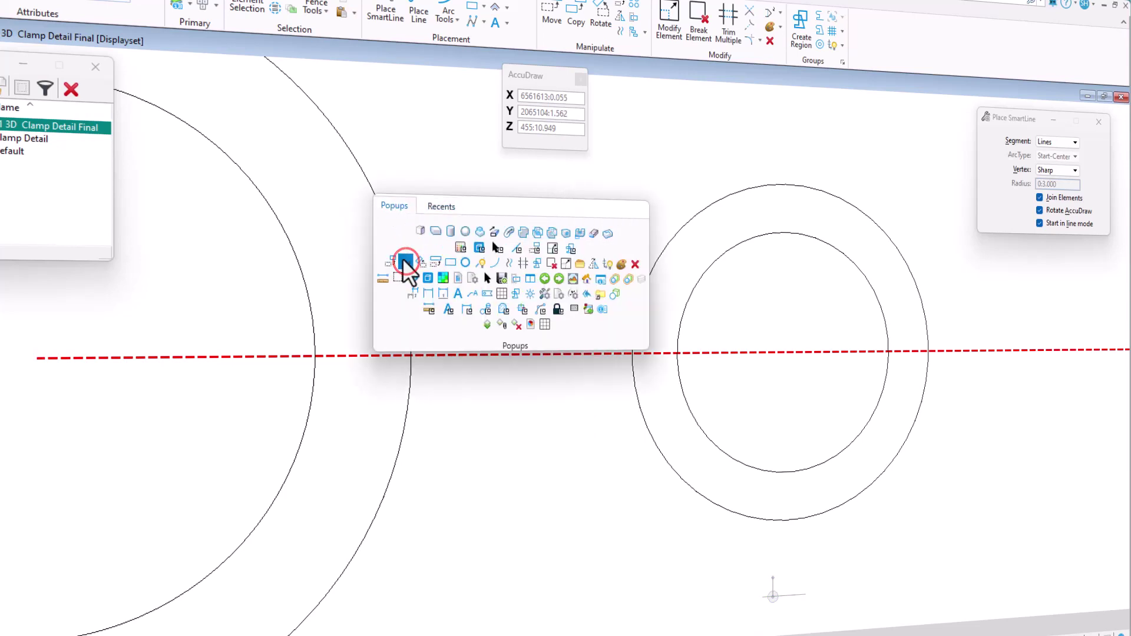
{"action": "left_click", "coordinate": [405, 262]}
{"action": "left_click", "coordinate": [525, 323]}
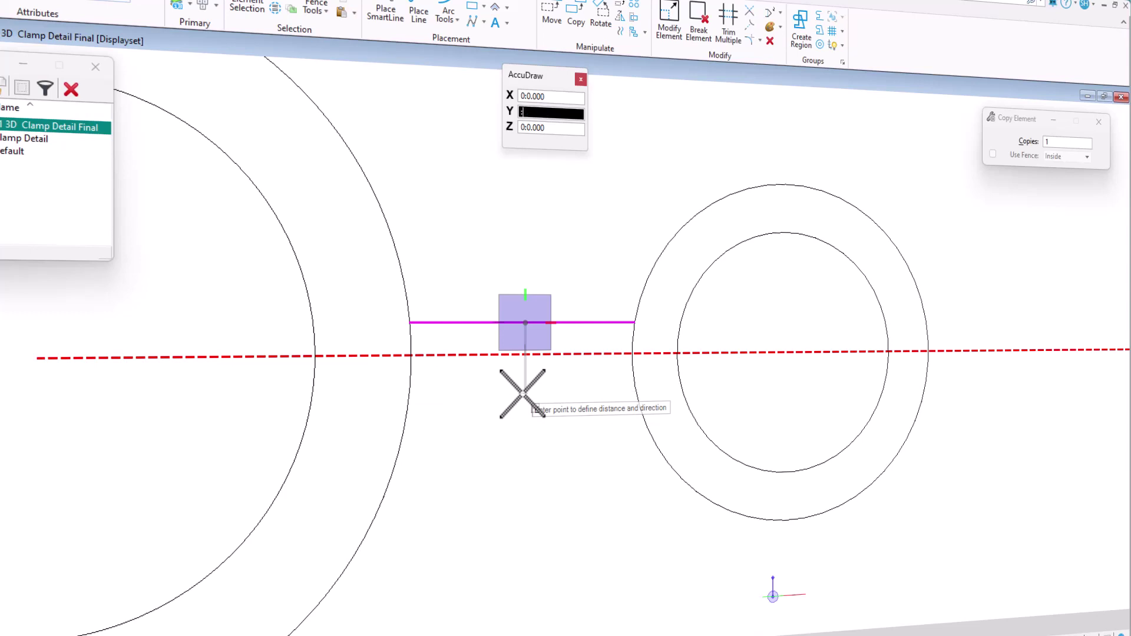
{"action": "type", "text": "25"}
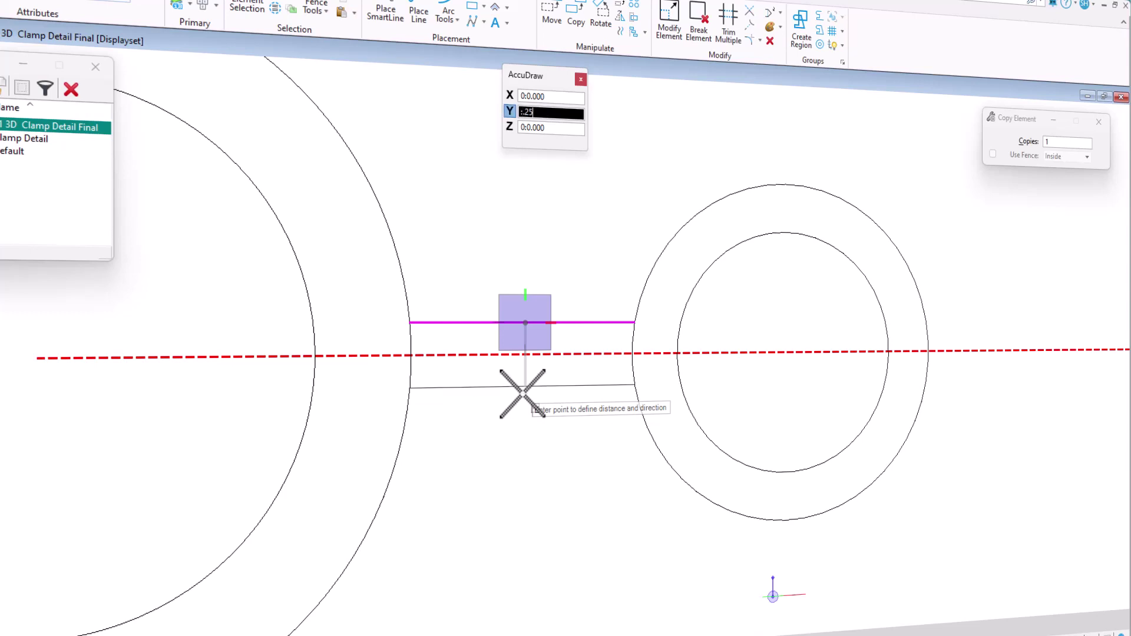
{"action": "left_click", "coordinate": [522, 393]}
{"action": "right_click", "coordinate": [515, 414]}
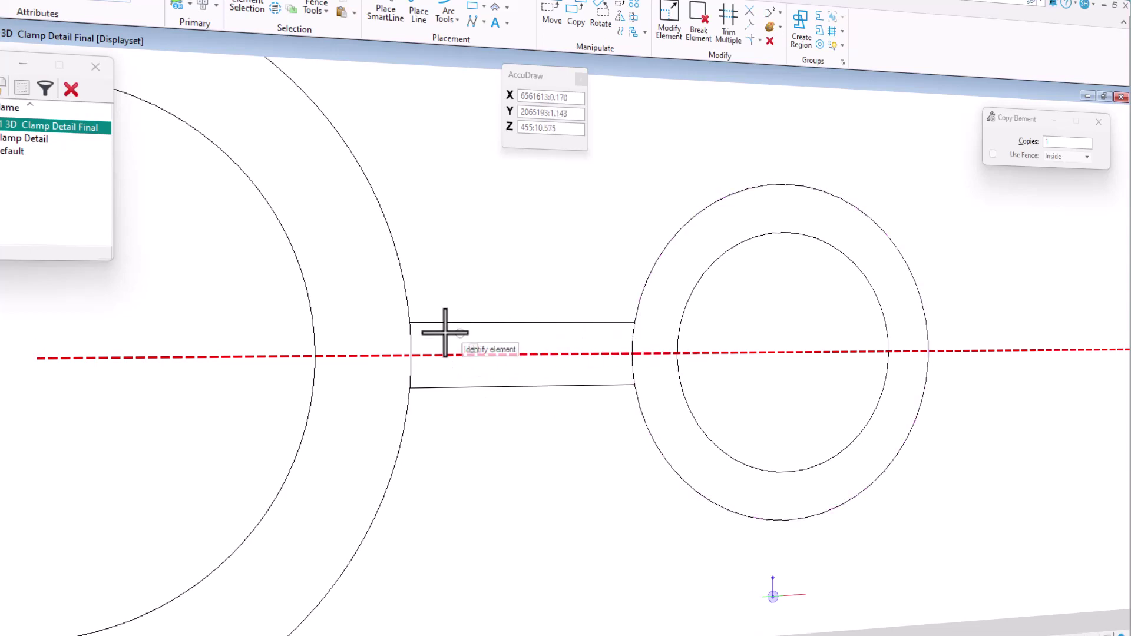
- Trim the clamp's outer circle and the small outer circle between the web's two lines, using both lines as cutting elements
{"action": "key", "text": "space"}
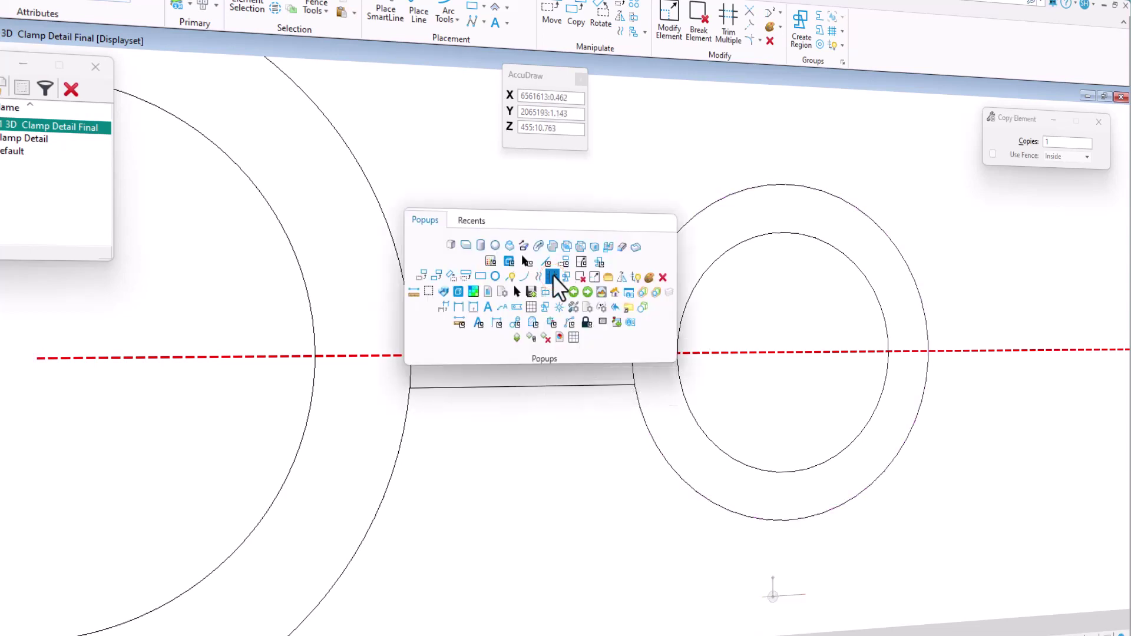
{"action": "left_click", "coordinate": [553, 276]}
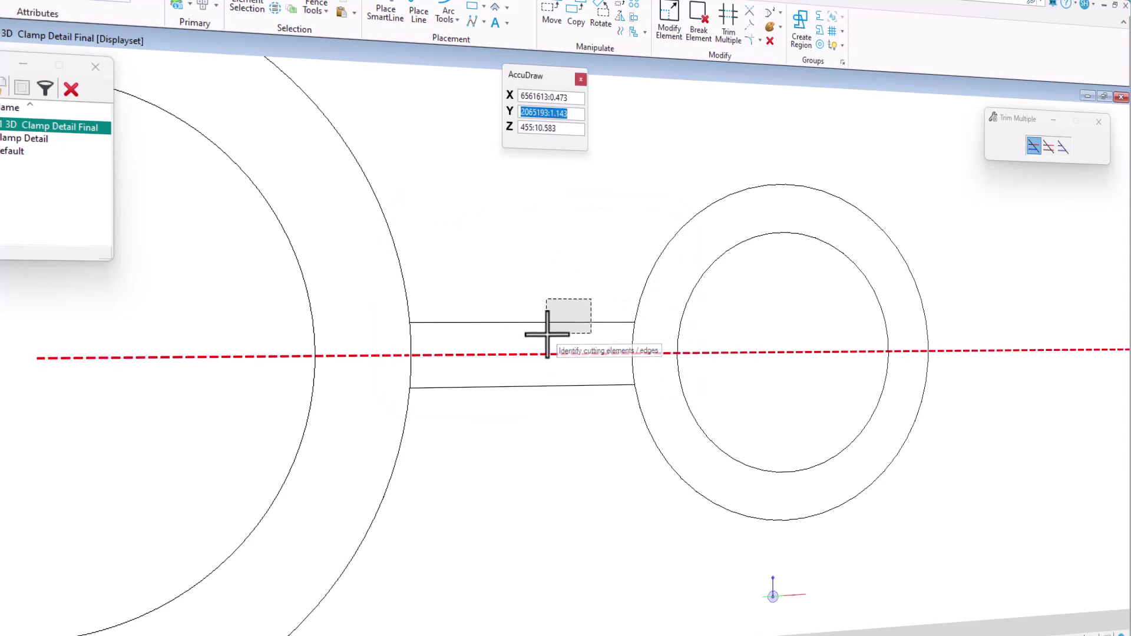
{"action": "key", "text": "ctrl"}
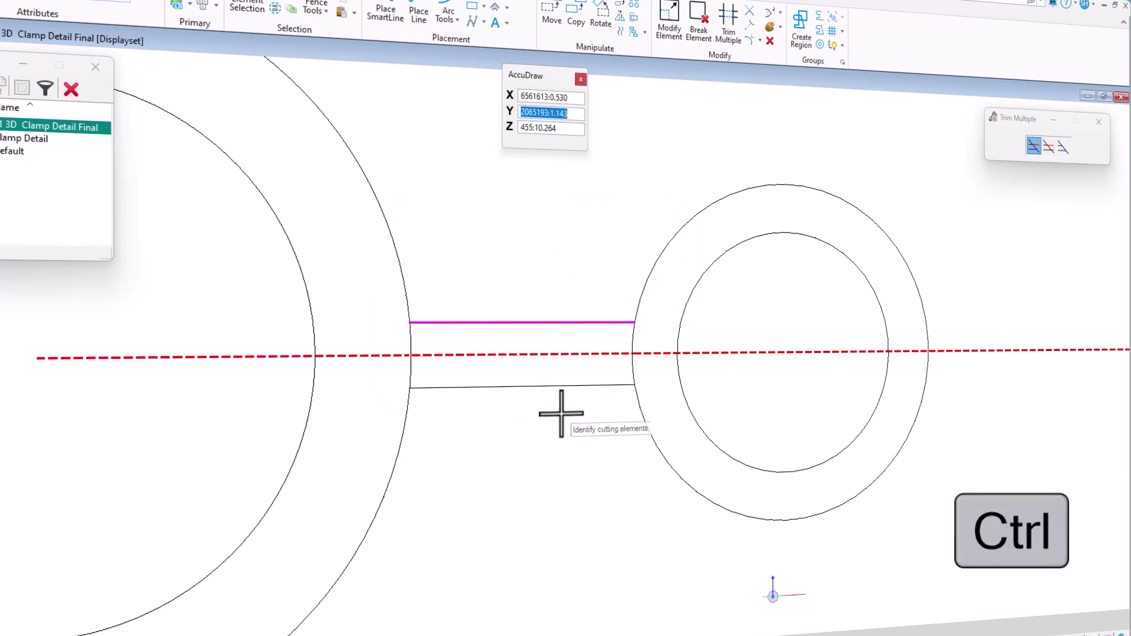
{"action": "left_click", "coordinate": [505, 386], "text": "ctrl"}
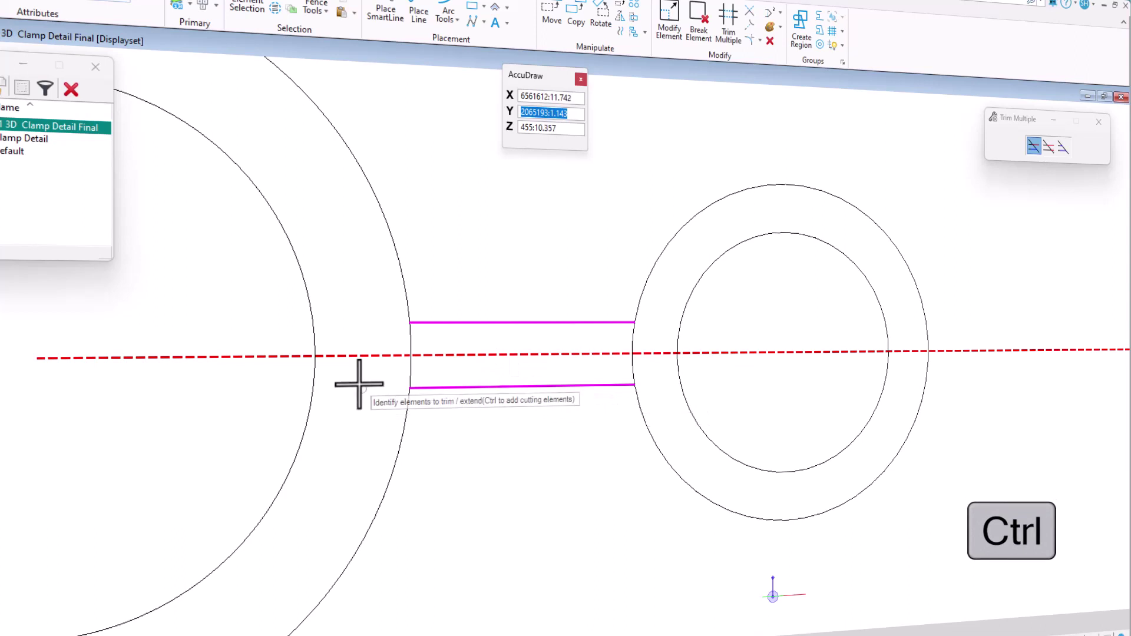
{"action": "left_click_drag", "start_coordinate": [373, 375], "coordinate": [664, 368]}
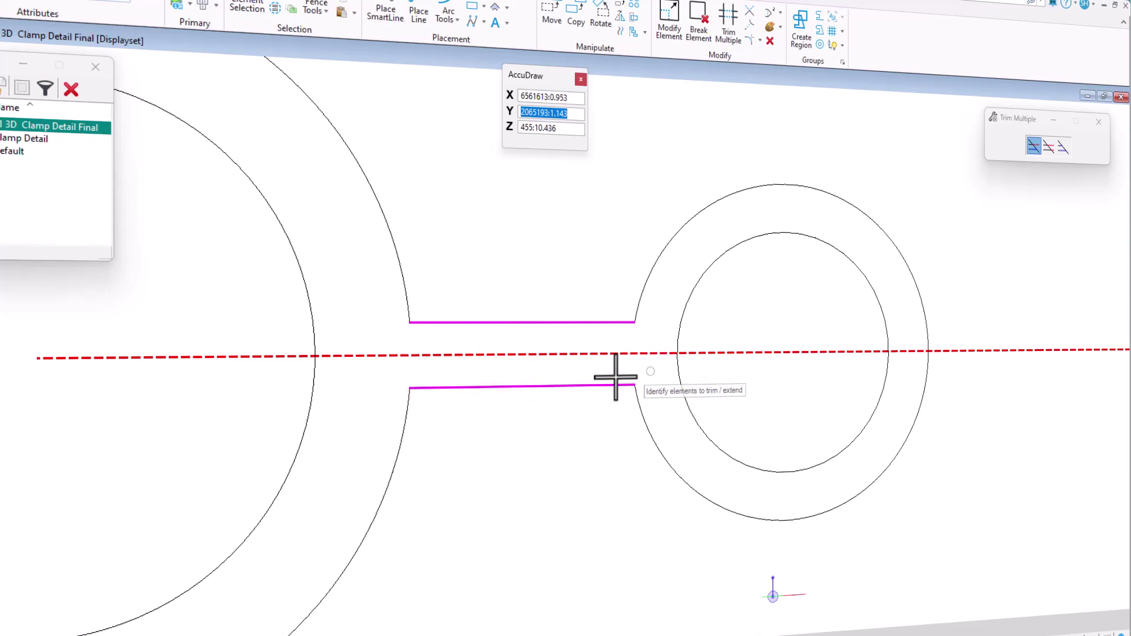
{"action": "right_click", "coordinate": [500, 409]}
{"action": "scroll", "coordinate": [553, 416], "scroll_direction": "down", "scroll_amount": 3}
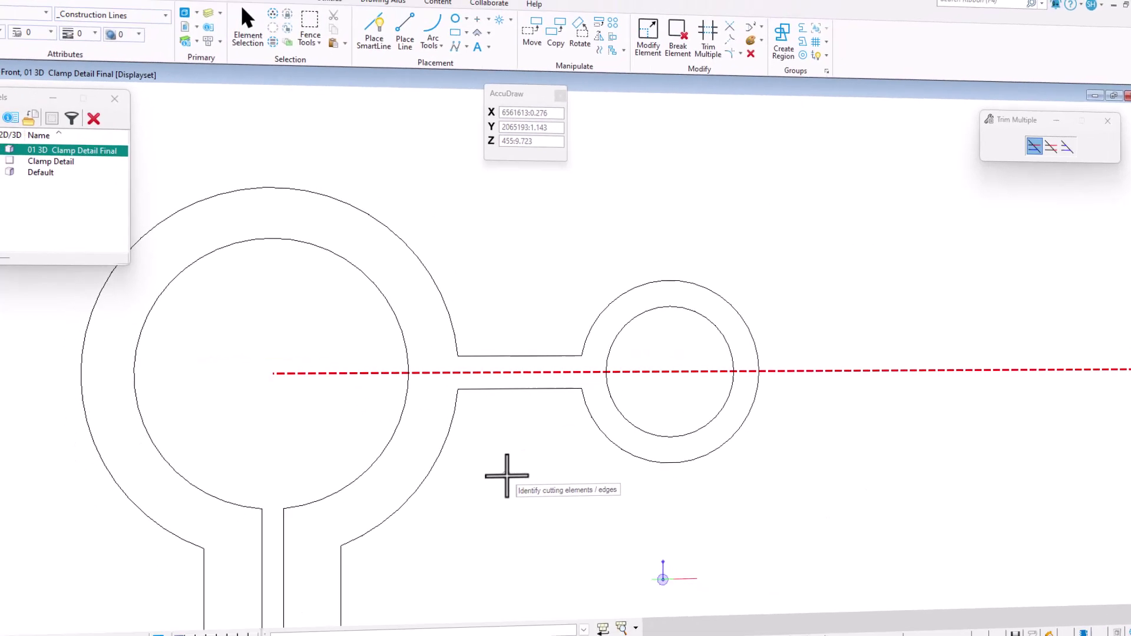
{"action": "middle_click_drag", "start_coordinate": [510, 475], "coordinate": [516, 418]}
{"action": "scroll", "coordinate": [516, 418], "scroll_direction": "down", "scroll_amount": 2}
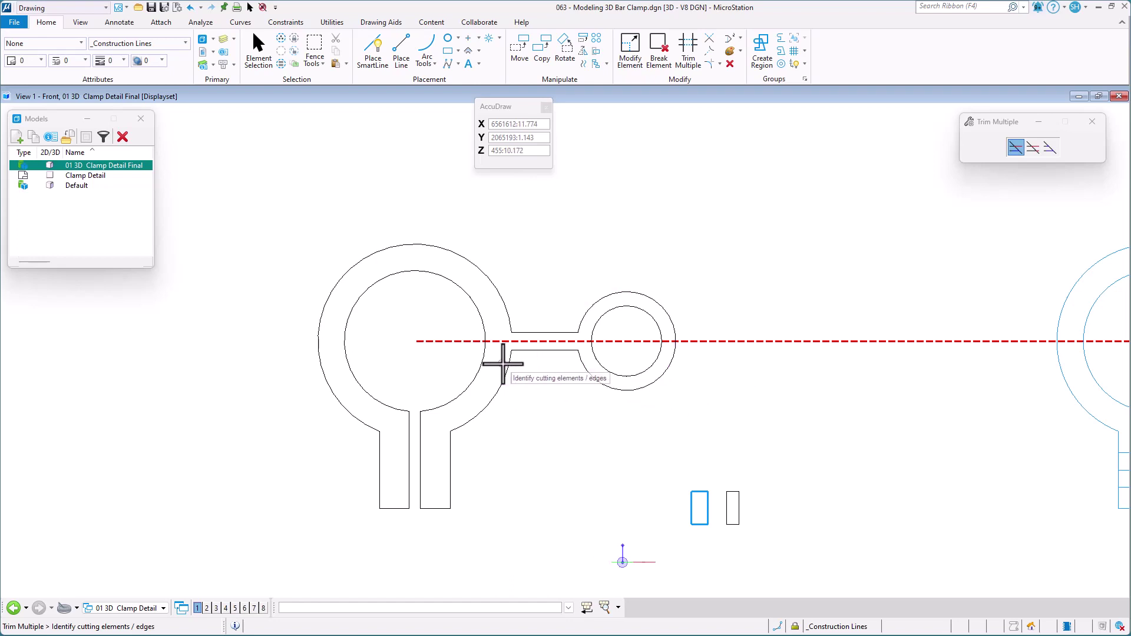
- Match the active level and attributes to the blue rectangle on level _Completed Part
{"action": "left_click", "coordinate": [700, 493]}
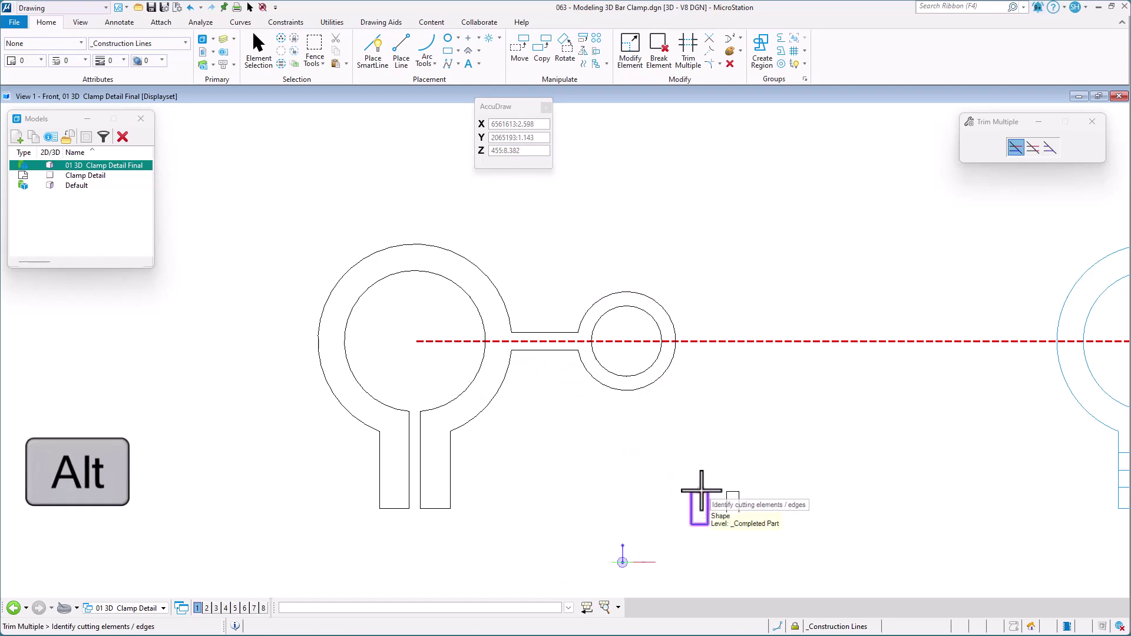
{"action": "left_click", "coordinate": [701, 492], "text": "alt"}
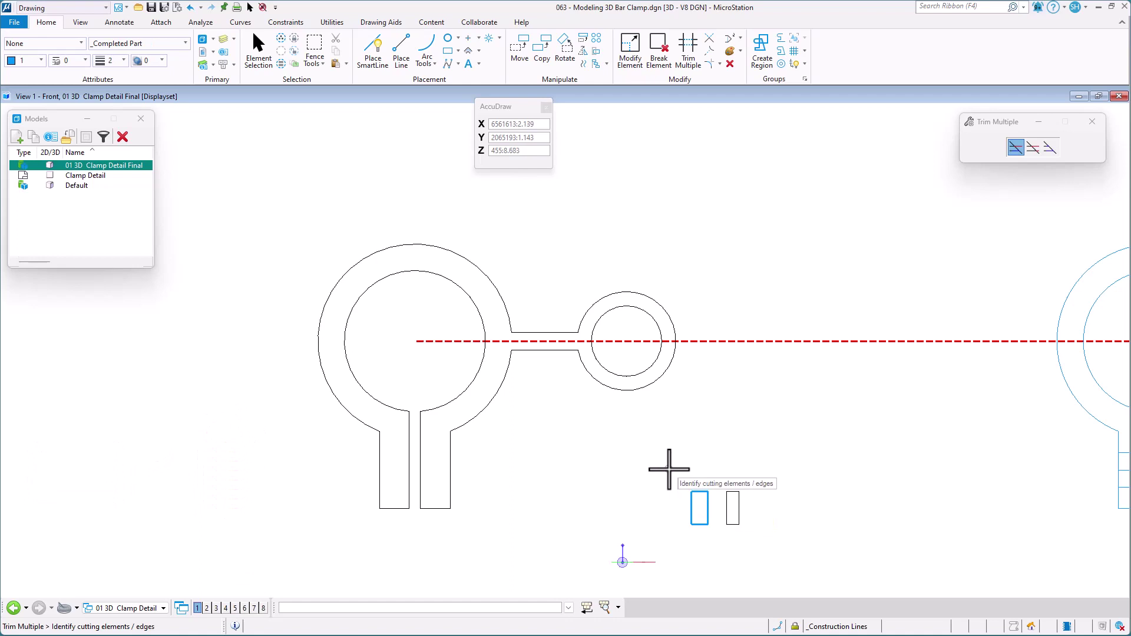
{"action": "key", "text": "space"}
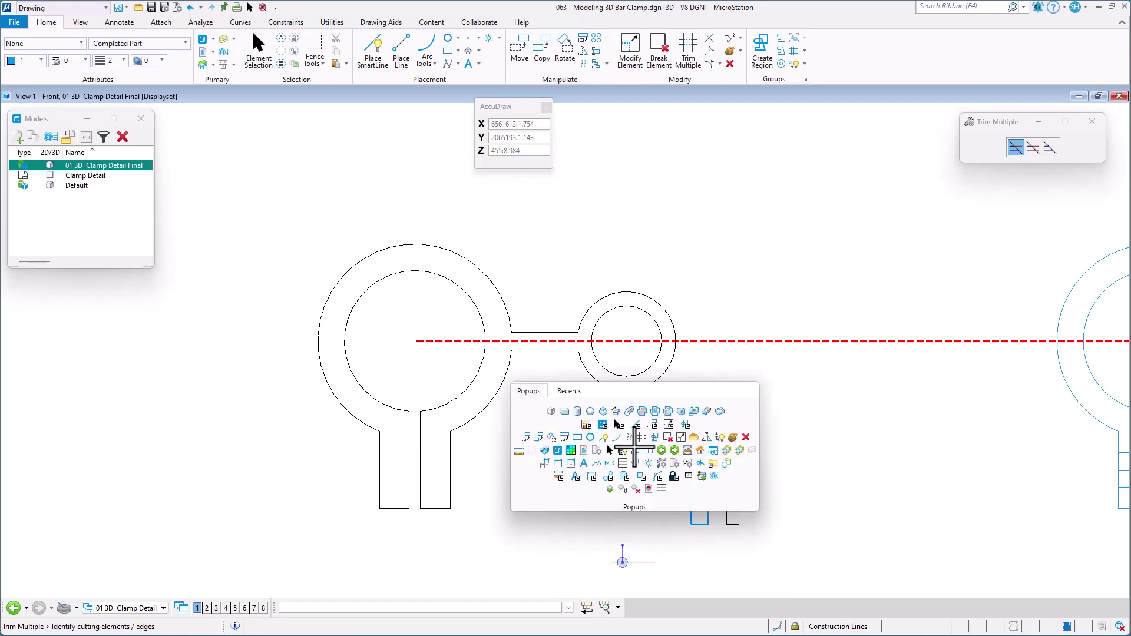
{"action": "left_click", "coordinate": [604, 437]}
{"action": "left_click", "coordinate": [584, 473]}
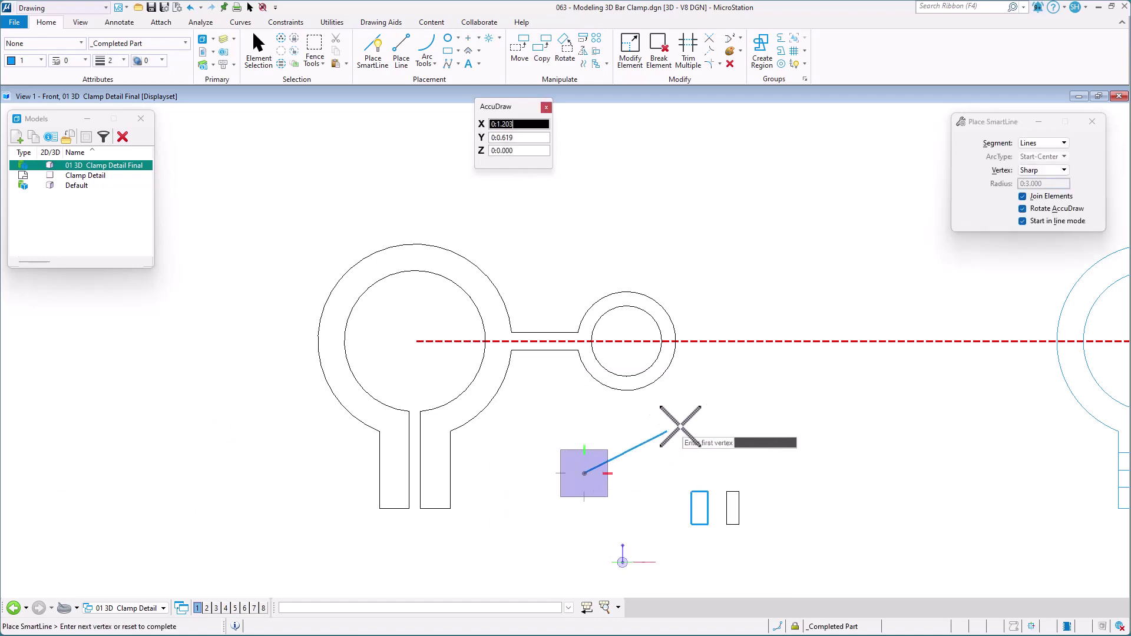
{"action": "right_click", "coordinate": [712, 410]}
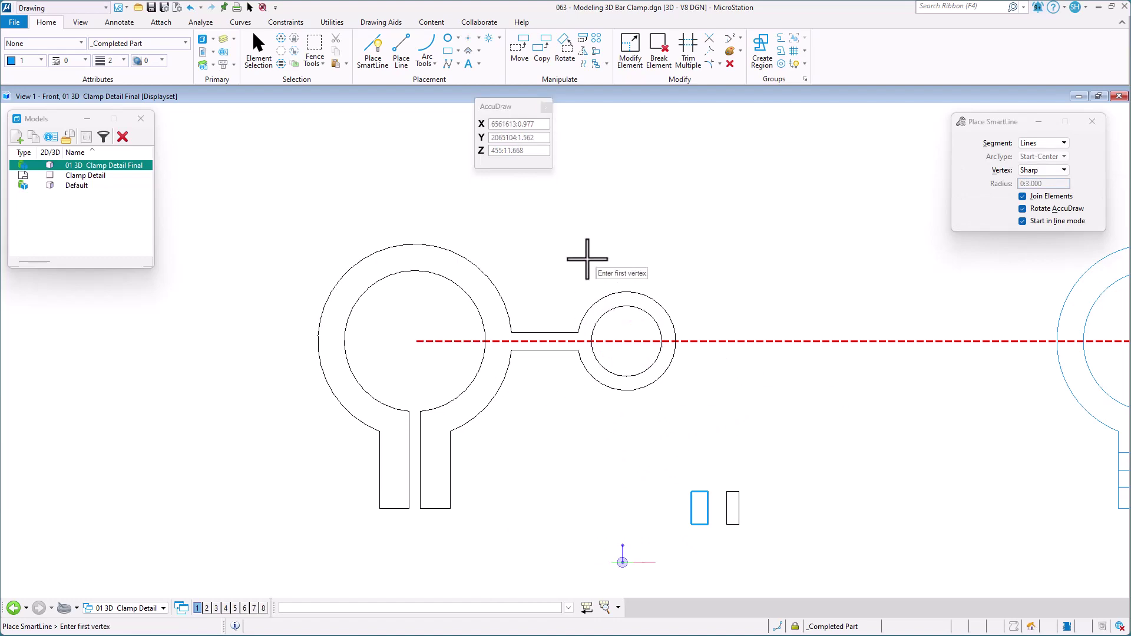
- Try to create a flood region inside the clamp profile with the red centreline still displayed
{"action": "key", "text": "space"}
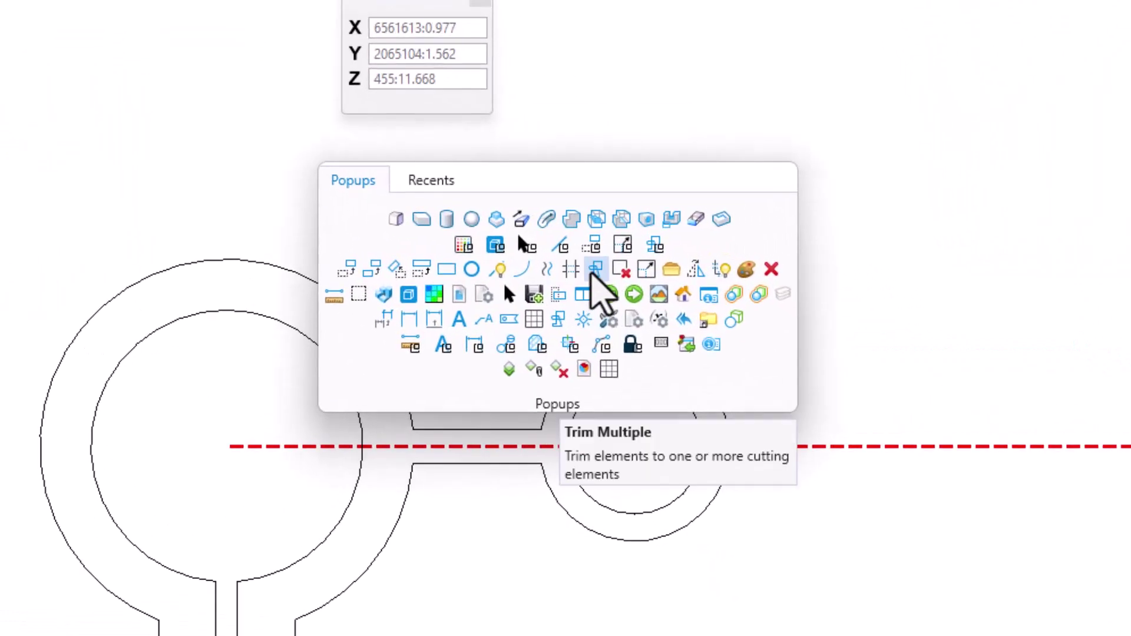
{"action": "left_click", "coordinate": [594, 270]}
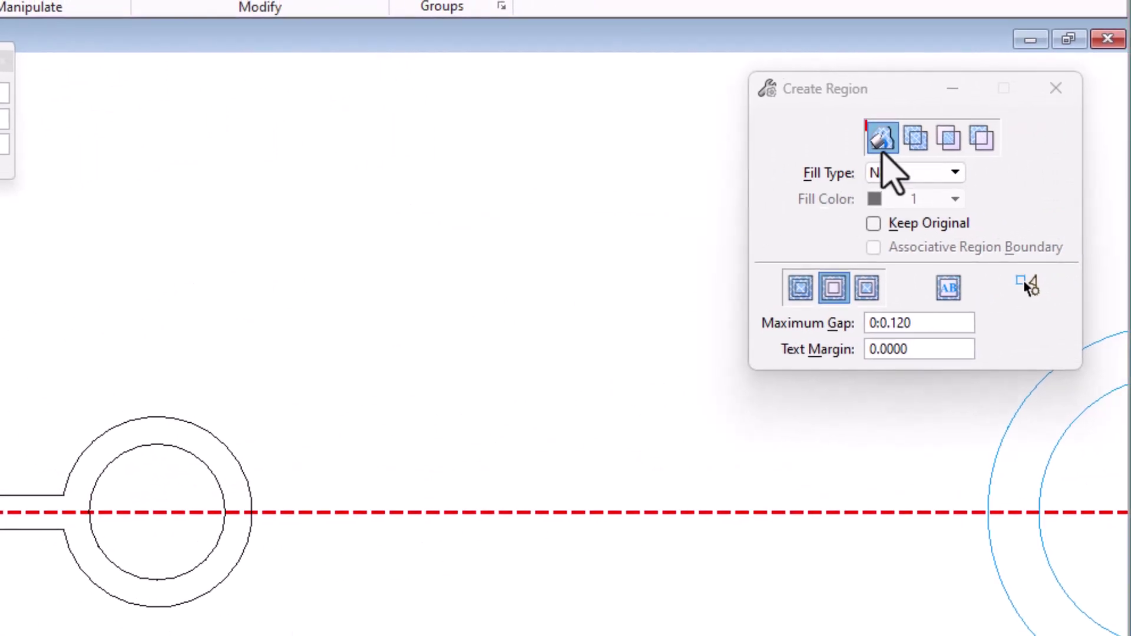
{"action": "left_click", "coordinate": [882, 146]}
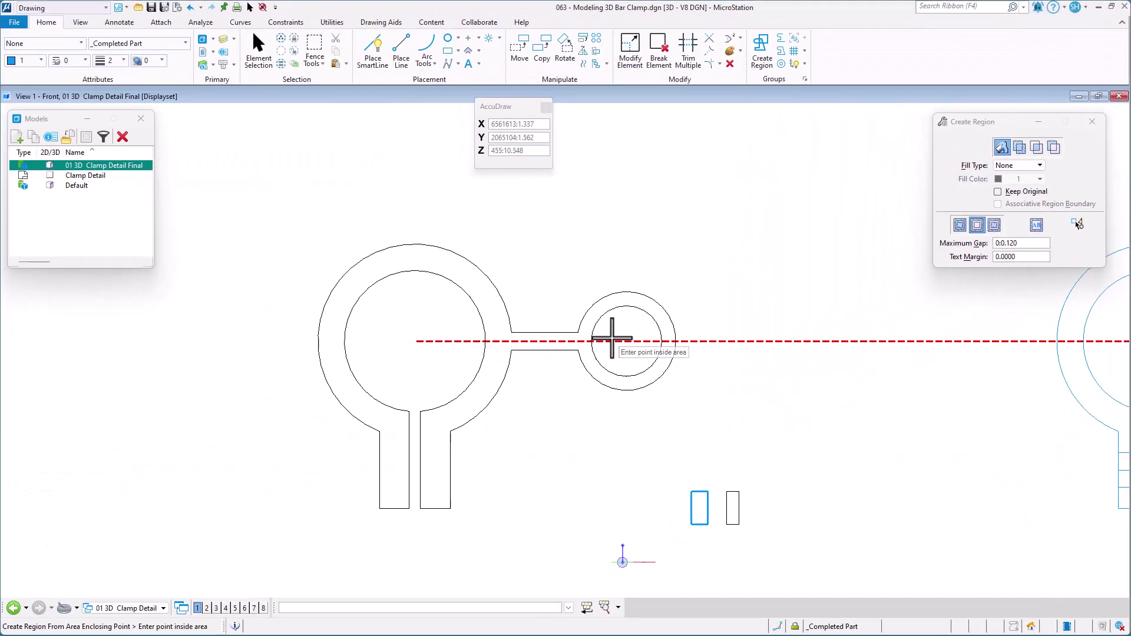
{"action": "left_click", "coordinate": [469, 399]}
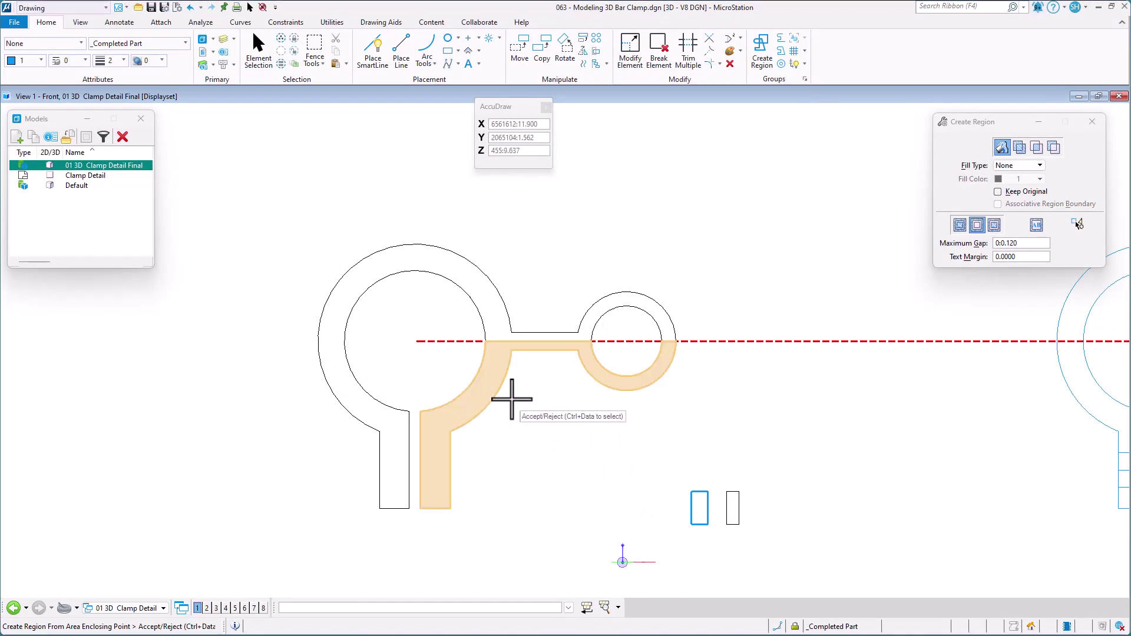
{"action": "left_click", "coordinate": [536, 385]}
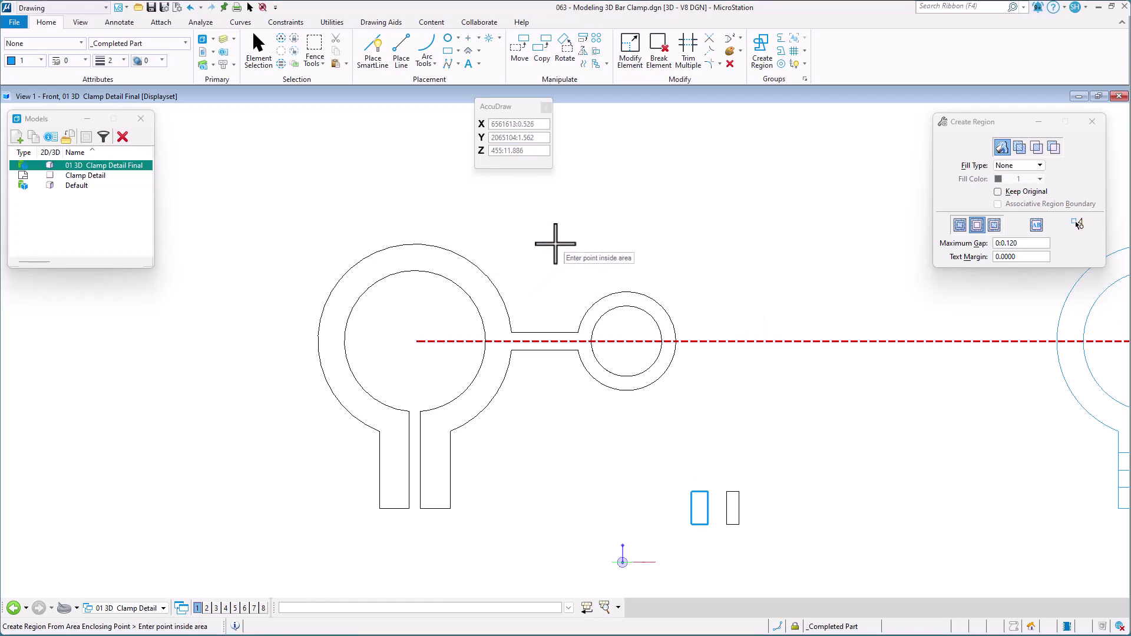
- Isolate all elements of the clamp profile in a displayset, leaving out the centreline, and clear the selection
{"action": "key", "text": "space"}
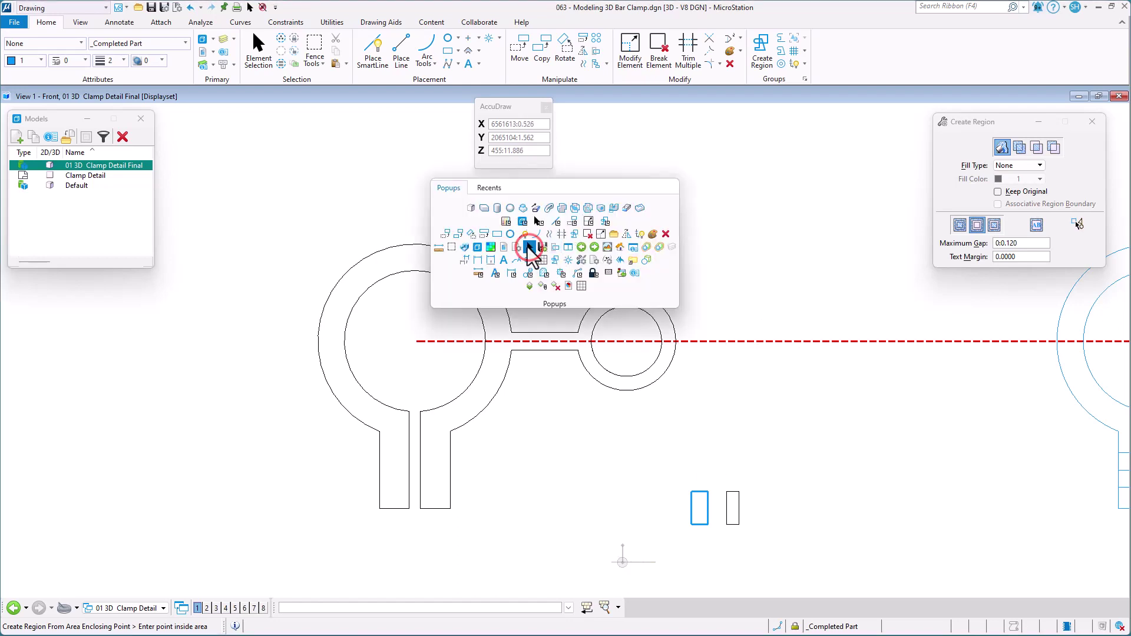
{"action": "left_click", "coordinate": [528, 248]}
{"action": "mouse_move", "coordinate": [253, 518]}
{"action": "left_mouse_down"}
{"action": "mouse_move", "coordinate": [382, 476]}
{"action": "mouse_move", "coordinate": [704, 213]}
{"action": "left_mouse_up"}
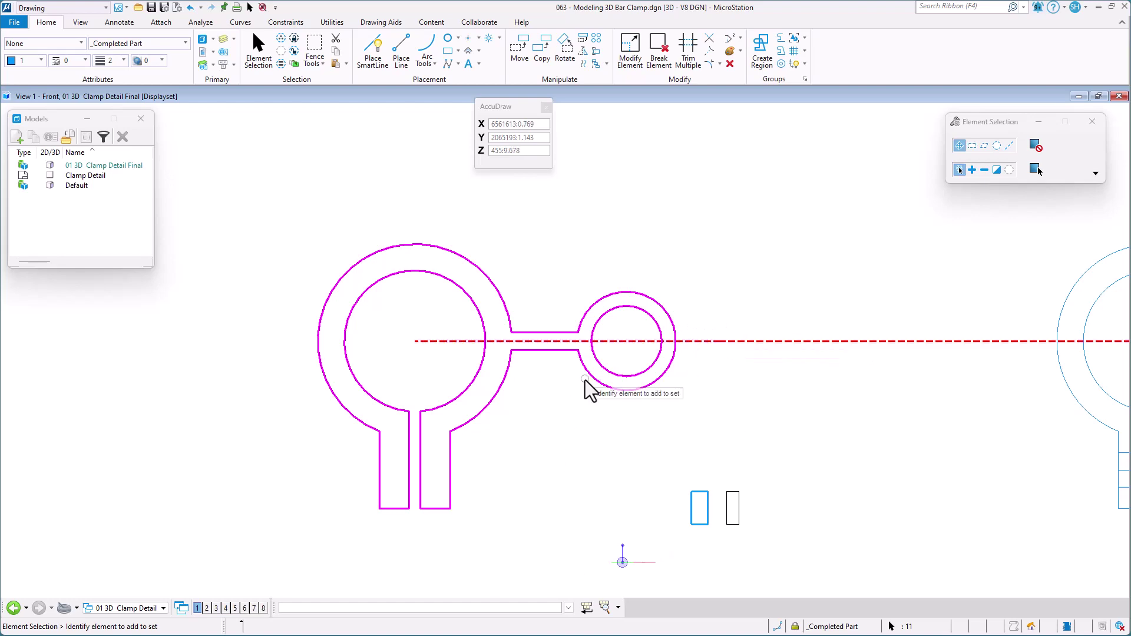
{"action": "key", "text": "shift"}
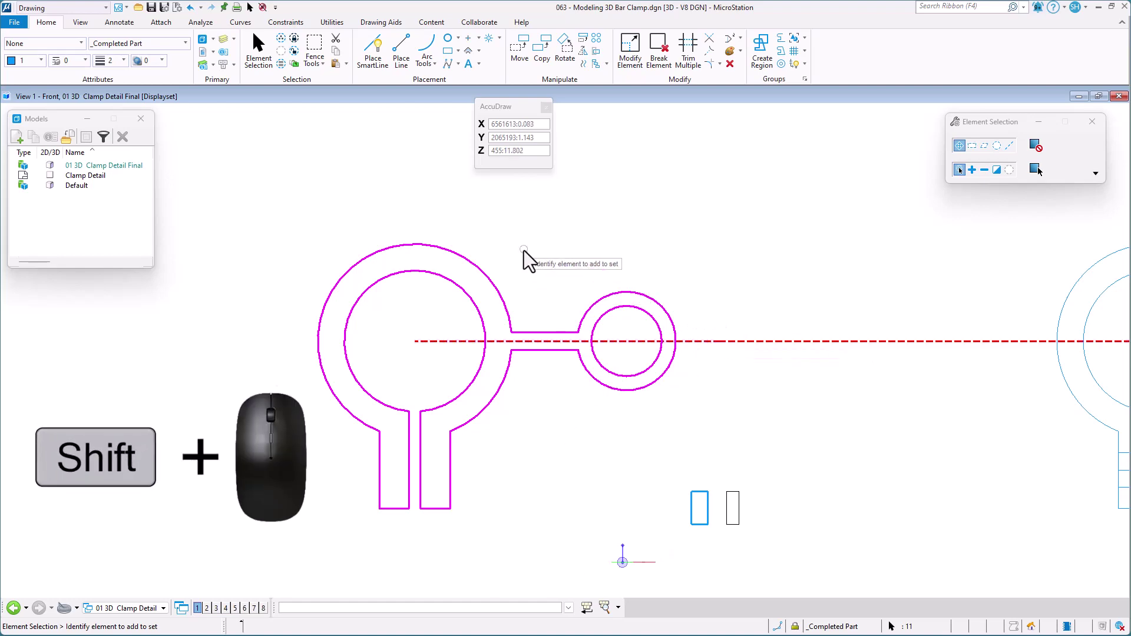
{"action": "right_click", "coordinate": [524, 250], "text": "shift"}
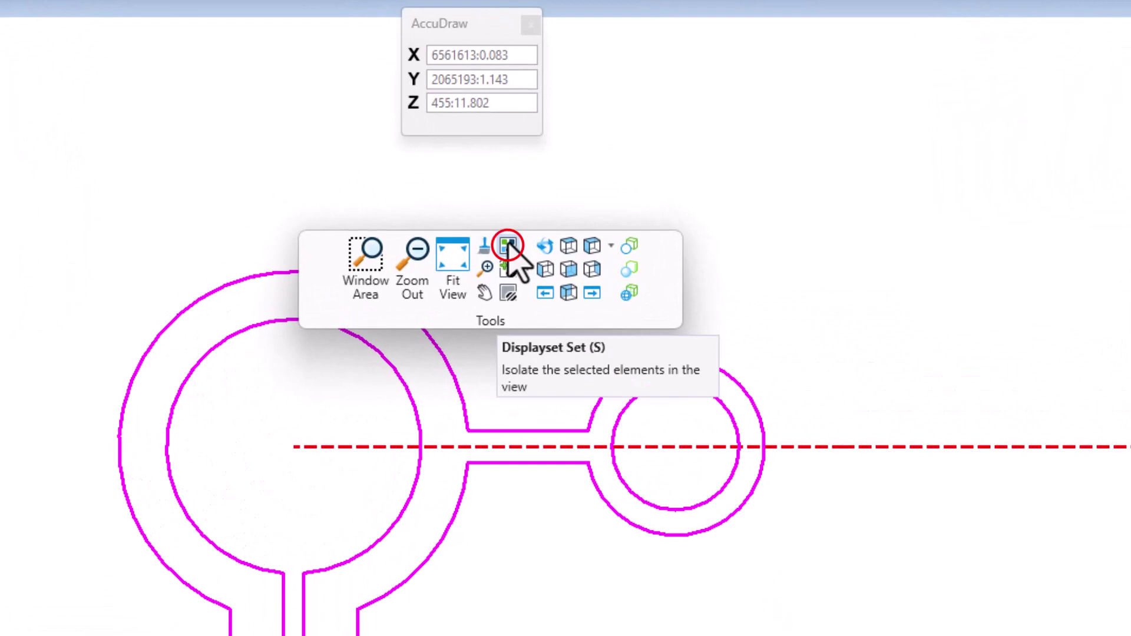
{"action": "left_click", "coordinate": [508, 245]}
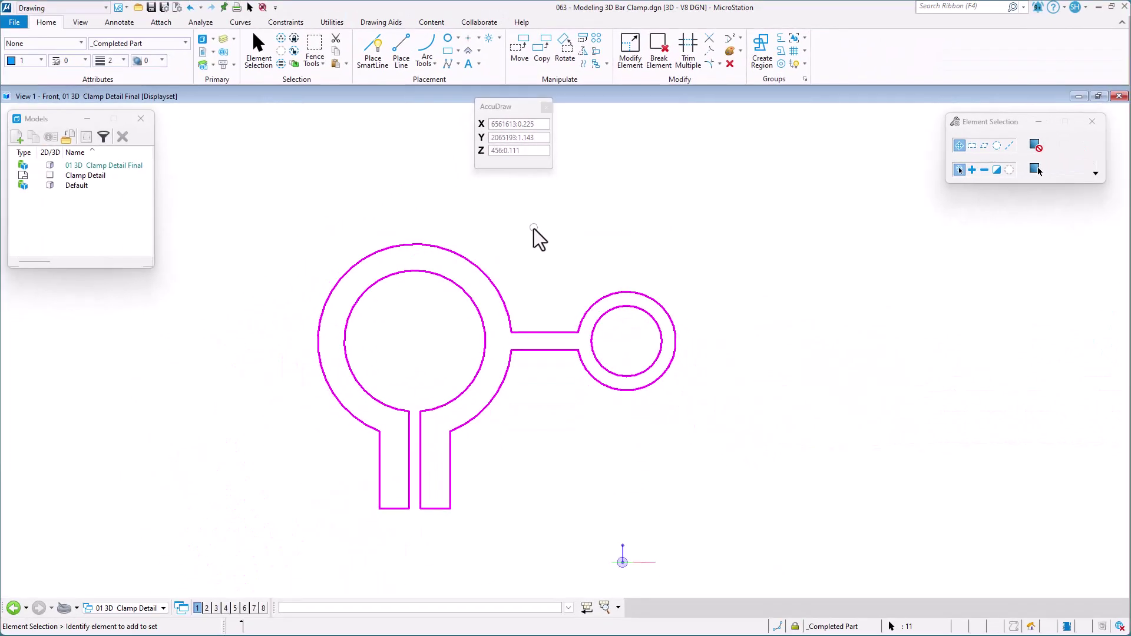
{"action": "left_click", "coordinate": [546, 258]}
- Create a flood region inside the isolated clamp profile, and clear the displayset to show all elements
{"action": "key", "text": "space"}
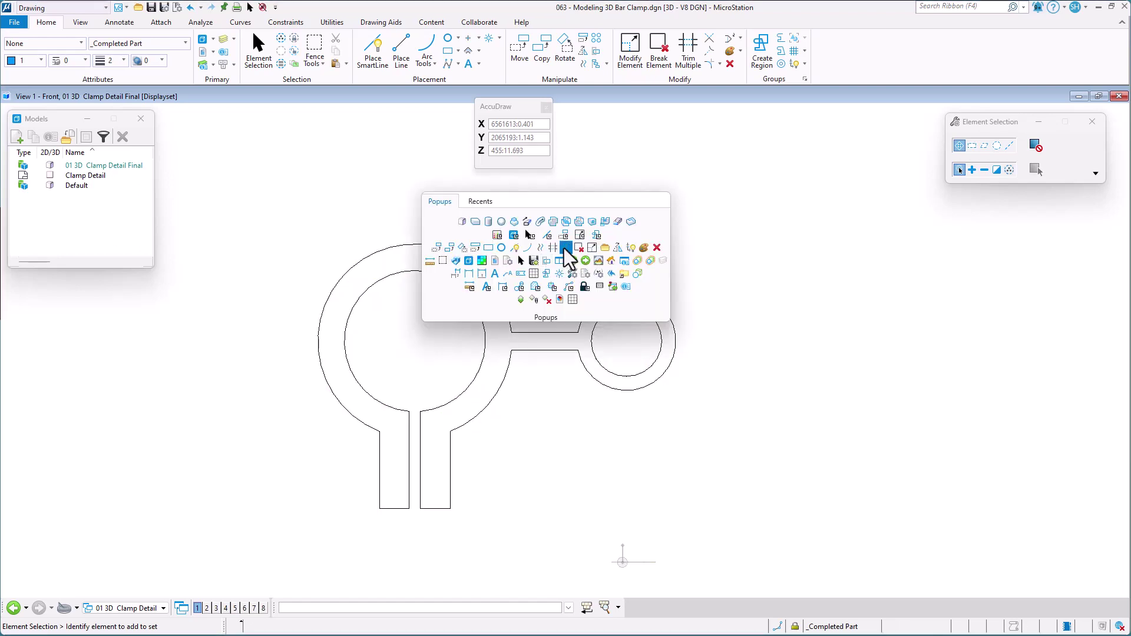
{"action": "left_click", "coordinate": [564, 248]}
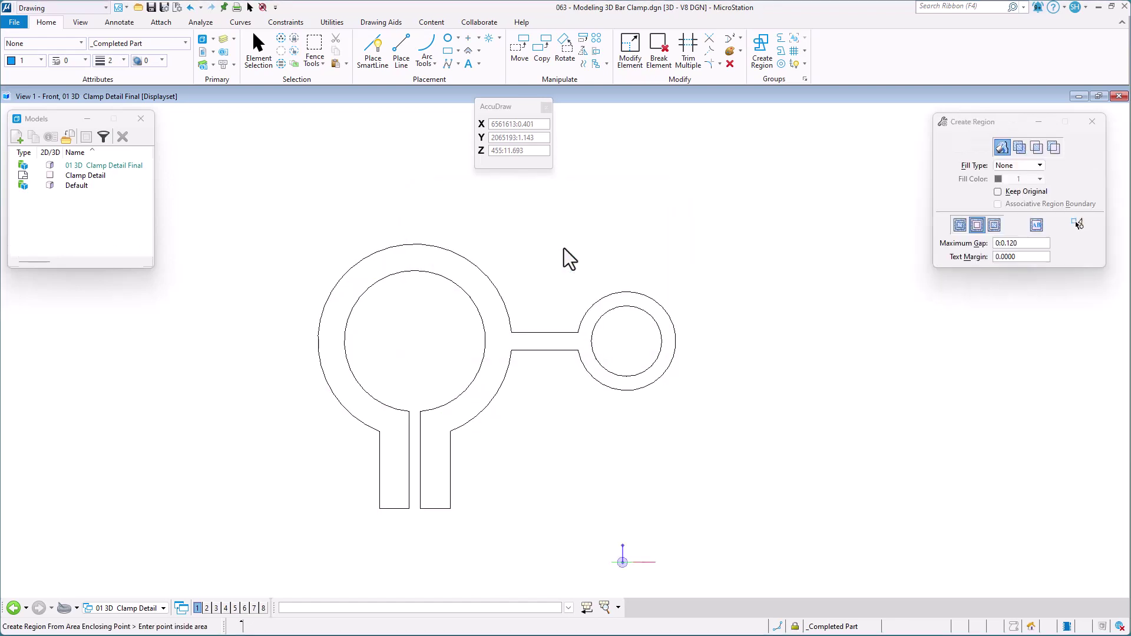
{"action": "left_click", "coordinate": [482, 391]}
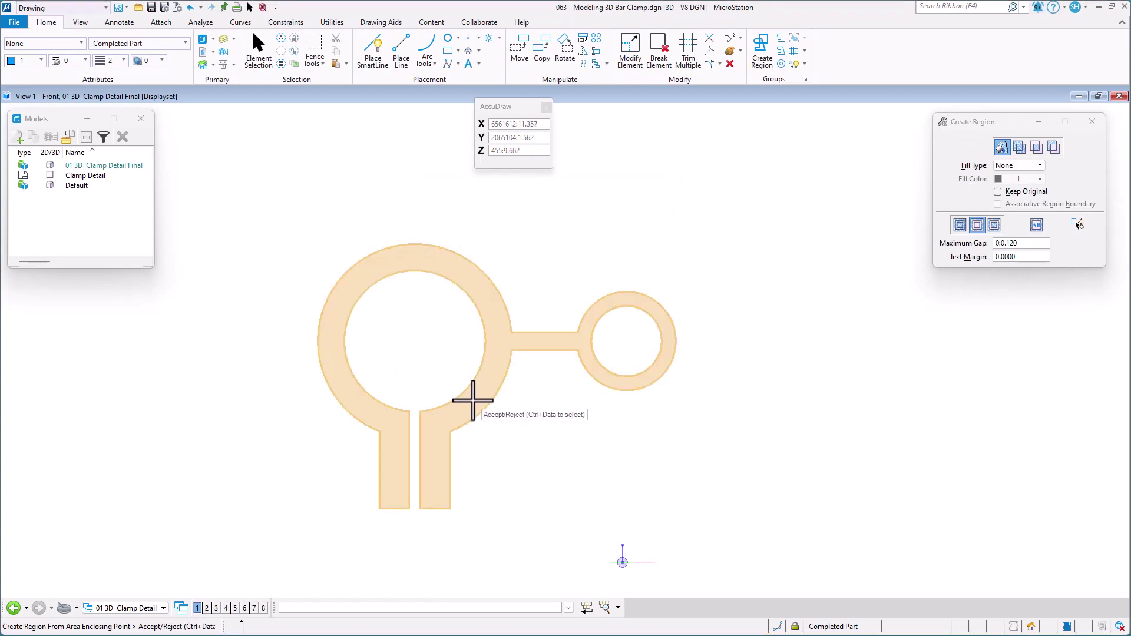
{"action": "left_click", "coordinate": [472, 401]}
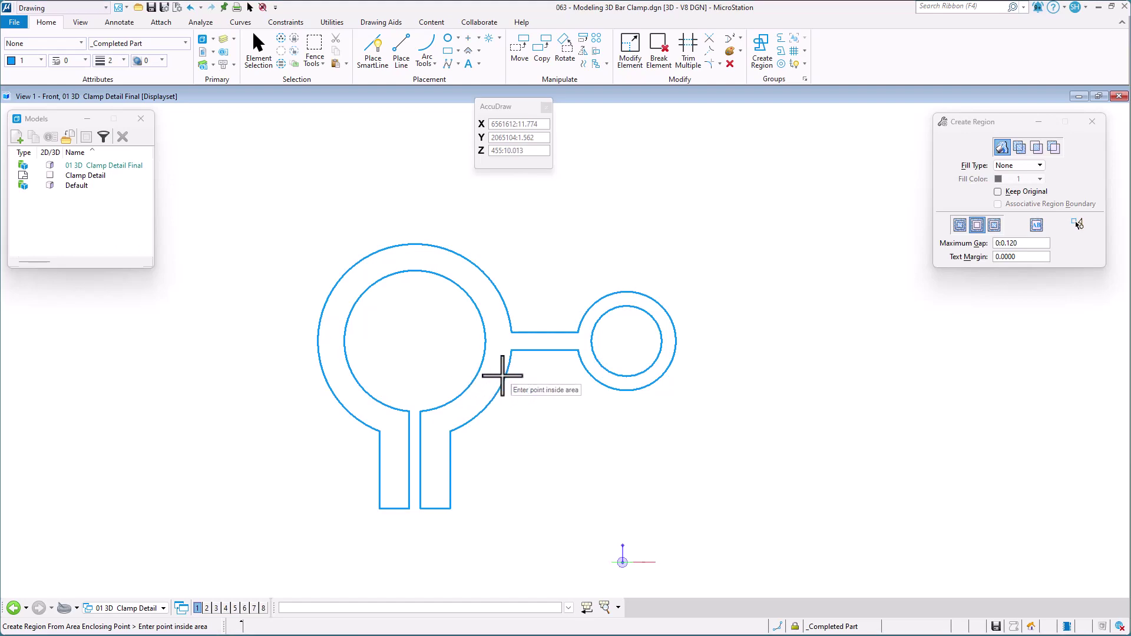
{"action": "right_click", "coordinate": [525, 271]}
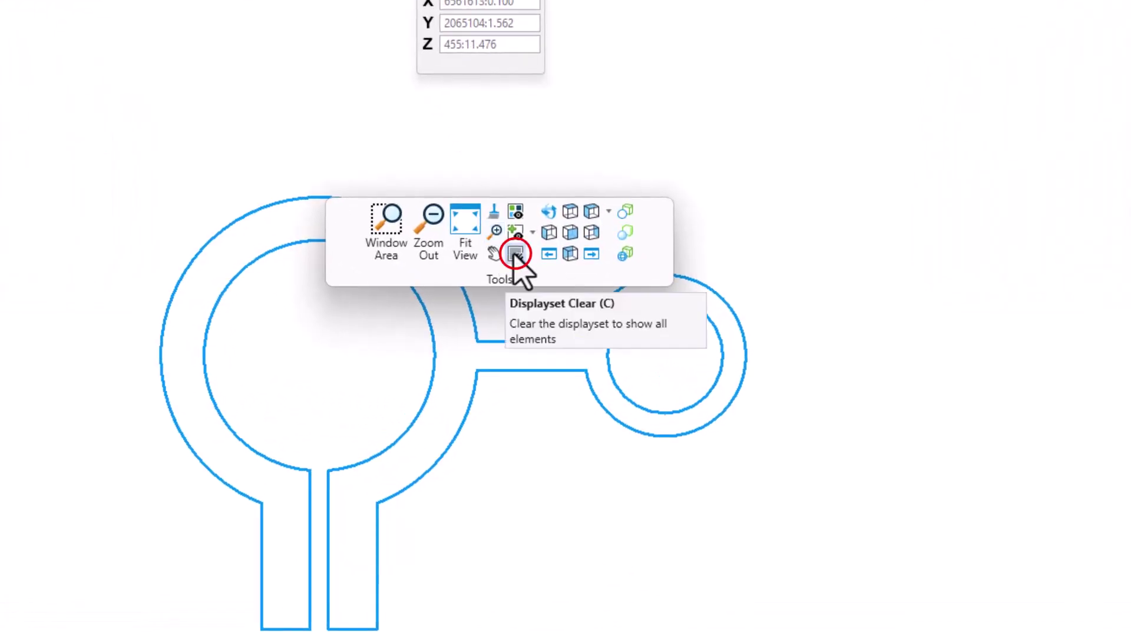
{"action": "left_click", "coordinate": [516, 254]}
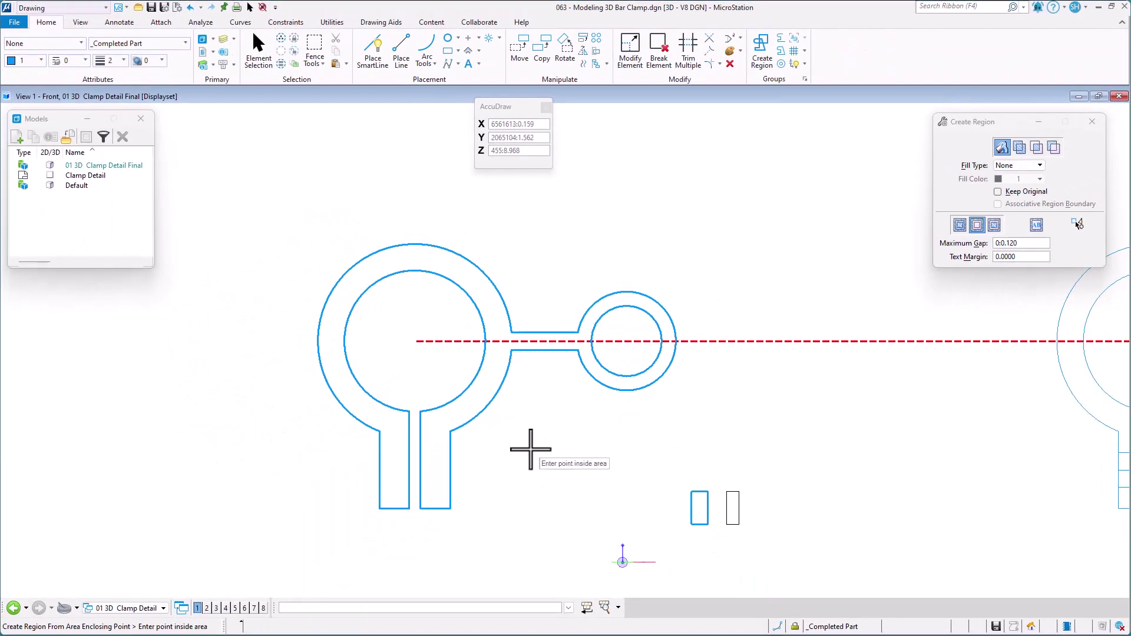
- Extrude the clamp profile region 2 inches backward into a parametric solid without keeping the original
{"action": "middle_click_drag", "start_coordinate": [699, 285], "coordinate": [353, 356], "text": "shift"}
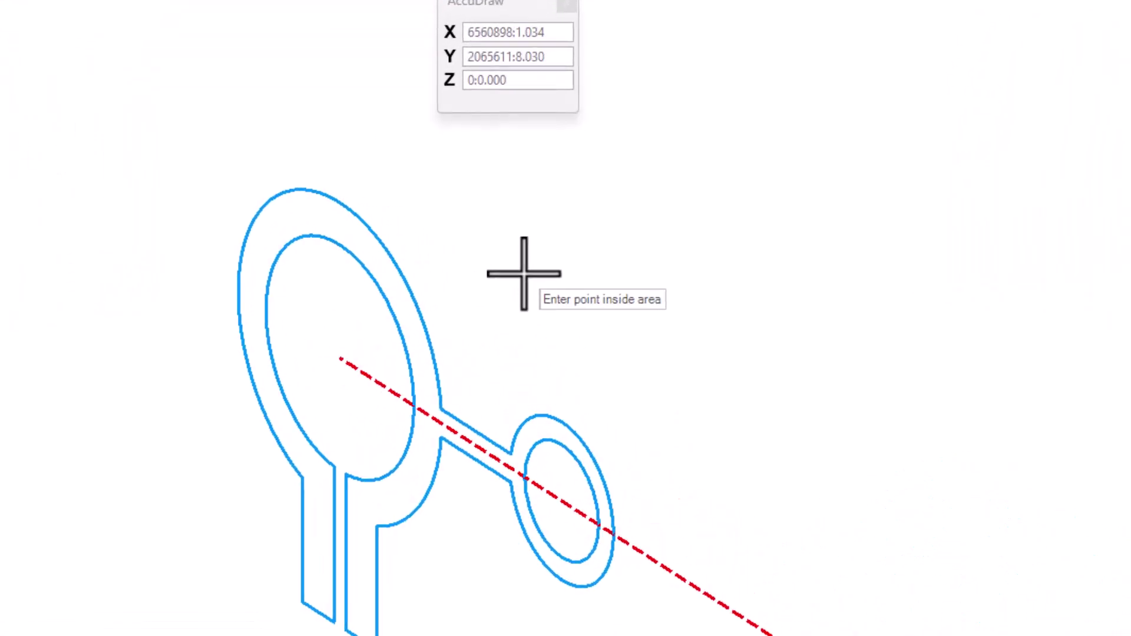
{"action": "key", "text": "space"}
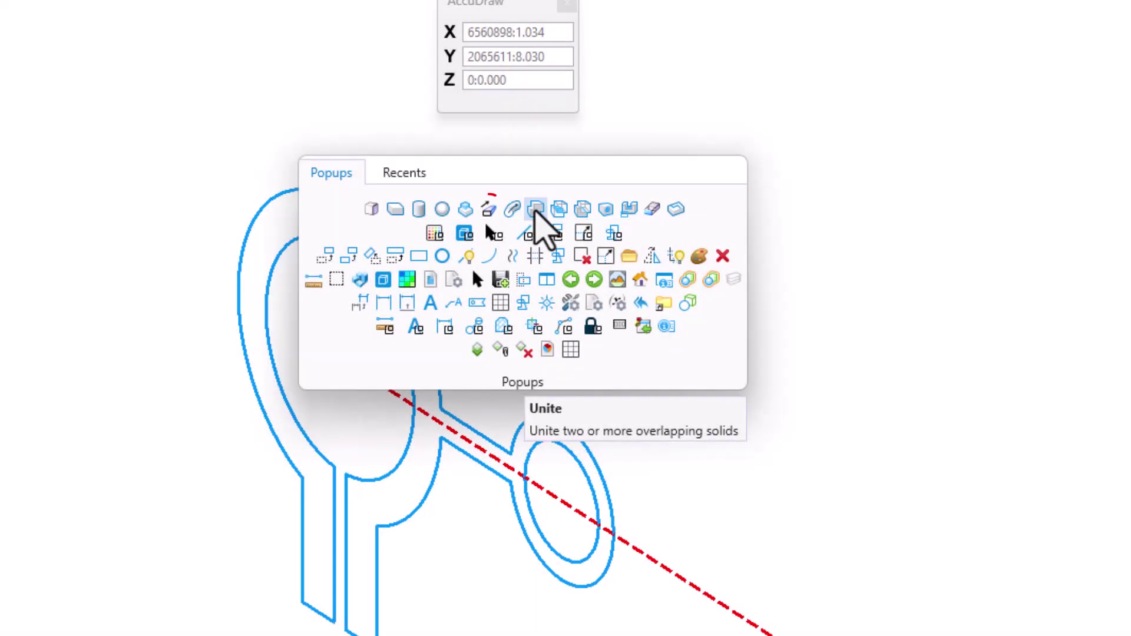
{"action": "left_click", "coordinate": [489, 210]}
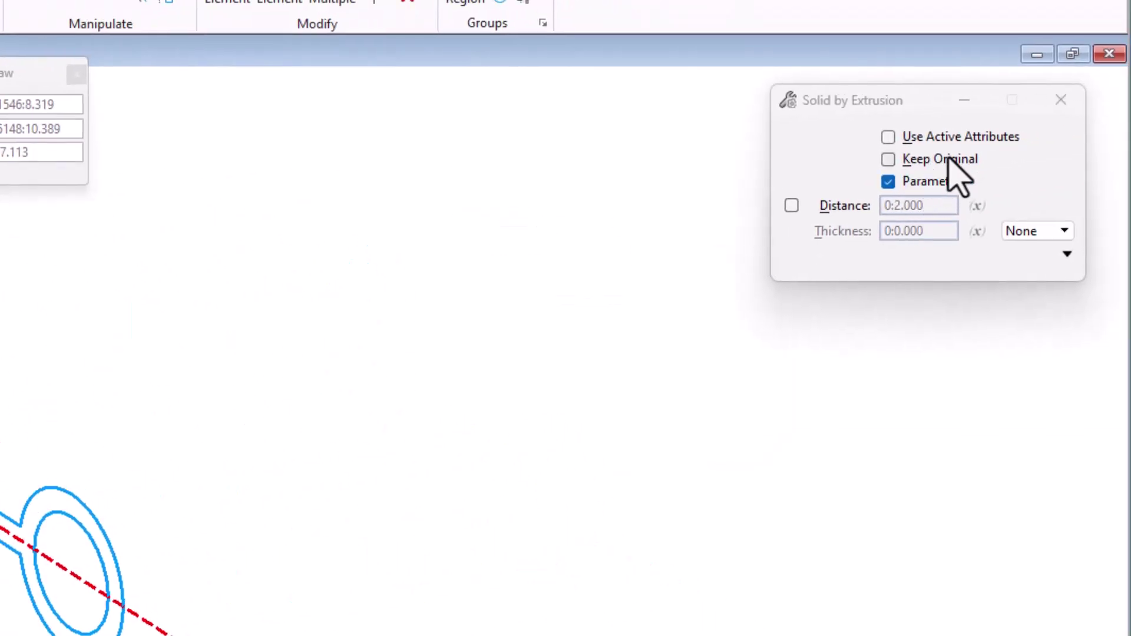
{"action": "left_click", "coordinate": [461, 281]}
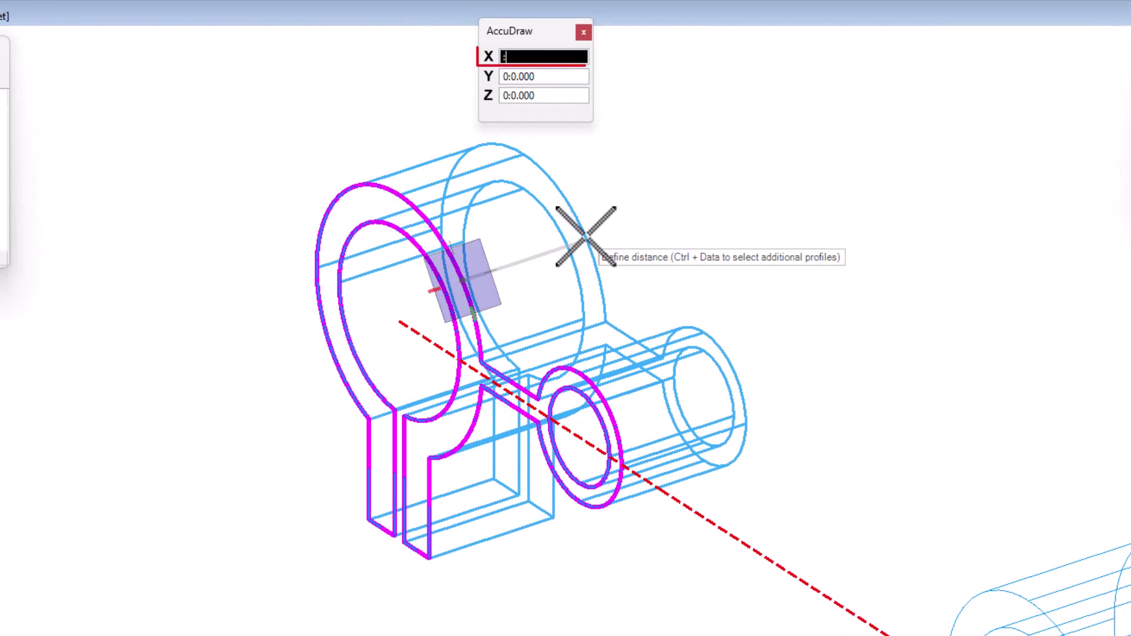
{"action": "type", "text": "2"}
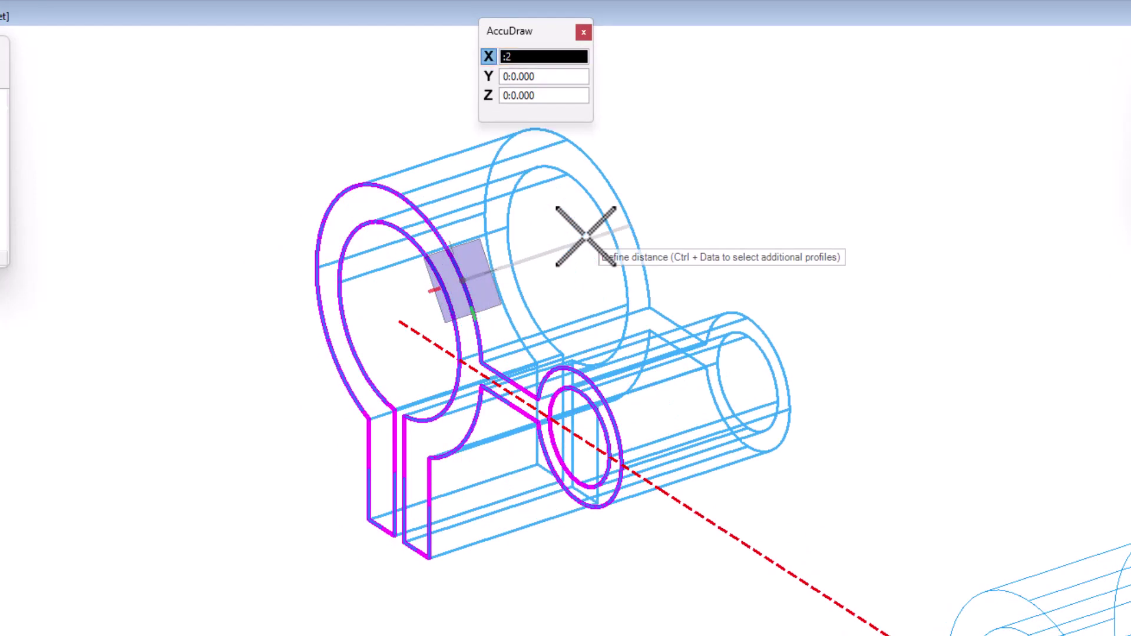
{"action": "left_click", "coordinate": [586, 235]}
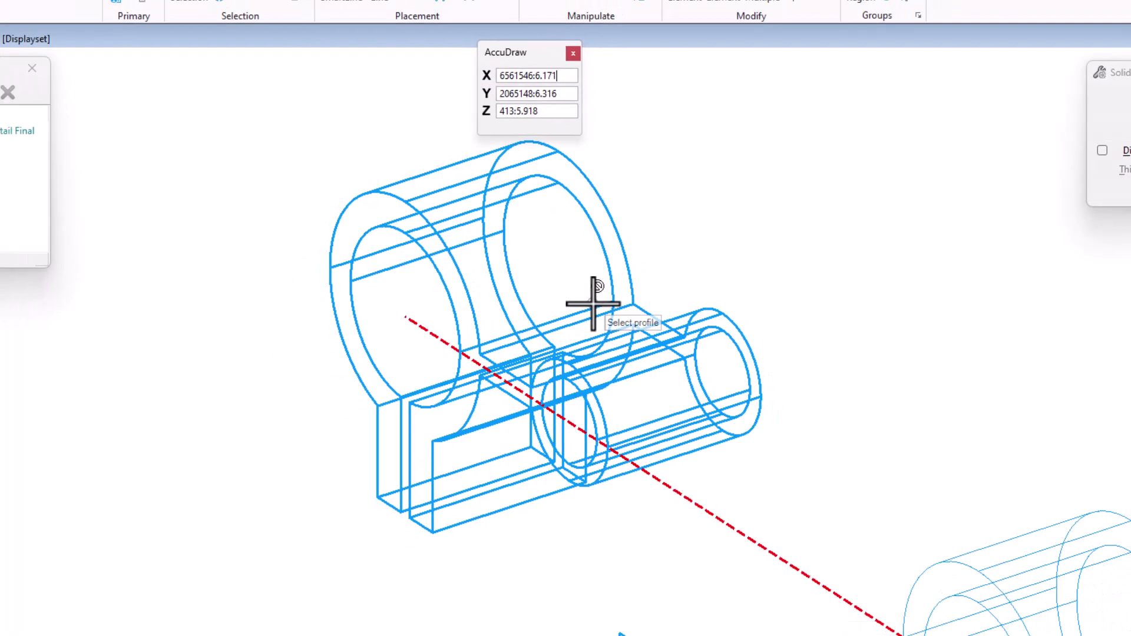
- Set the view's display style to Illustration:Modeling so the extruded clamp is shown shaded
{"action": "middle_click_drag", "start_coordinate": [563, 298], "coordinate": [591, 288], "text": "shift"}
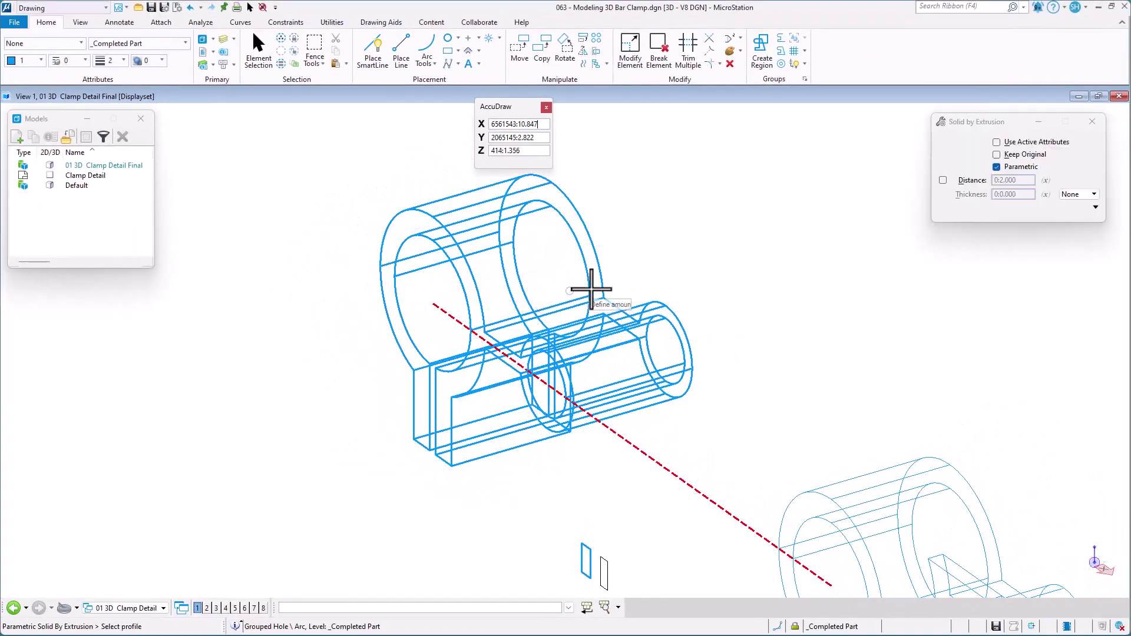
{"action": "right_click", "coordinate": [646, 258]}
{"action": "left_click", "coordinate": [723, 237]}
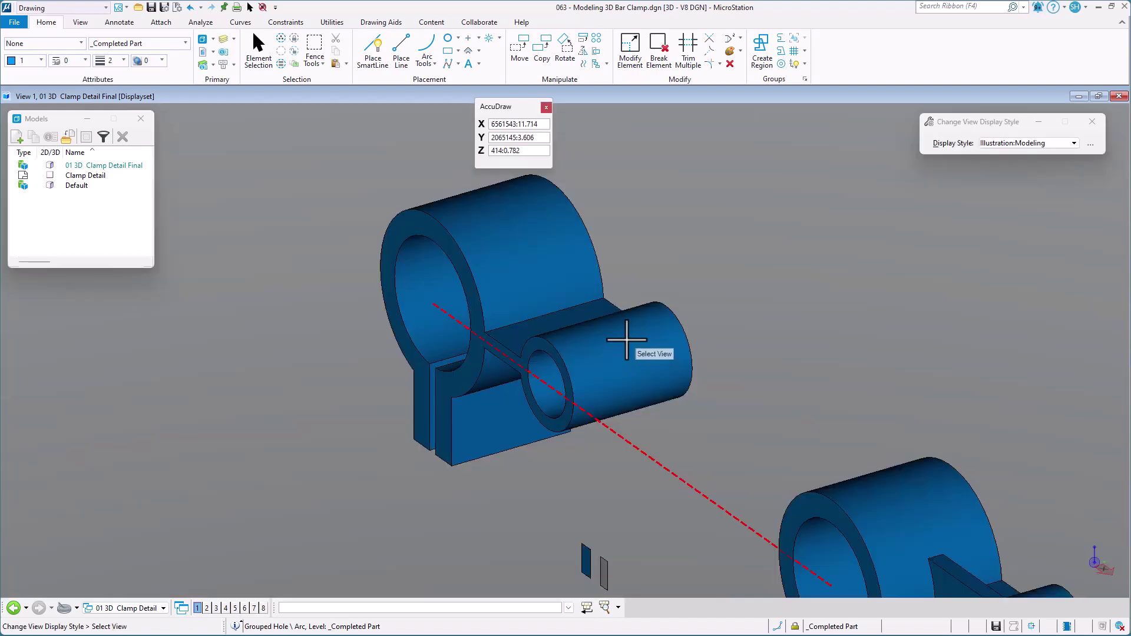
- Examine the rib between the two cylinders on the finished reference clamp and compare it with the new clamp solid
{"action": "mouse_move", "coordinate": [467, 308]}
{"action": "middle_mouse_down", "text": "shift"}
{"action": "mouse_move", "coordinate": [714, 265]}
{"action": "mouse_move", "coordinate": [576, 338]}
{"action": "mouse_move", "coordinate": [482, 323]}
{"action": "middle_mouse_up", "text": "shift"}
{"action": "right_click", "coordinate": [482, 324]}
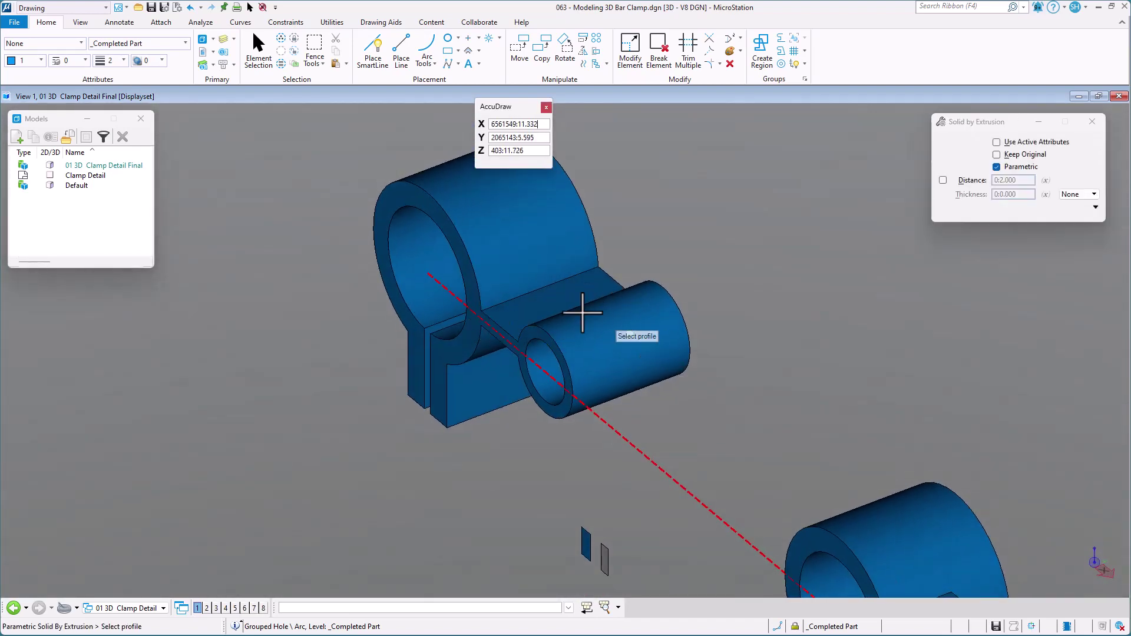
{"action": "scroll", "coordinate": [542, 298], "scroll_direction": "down", "scroll_amount": 3}
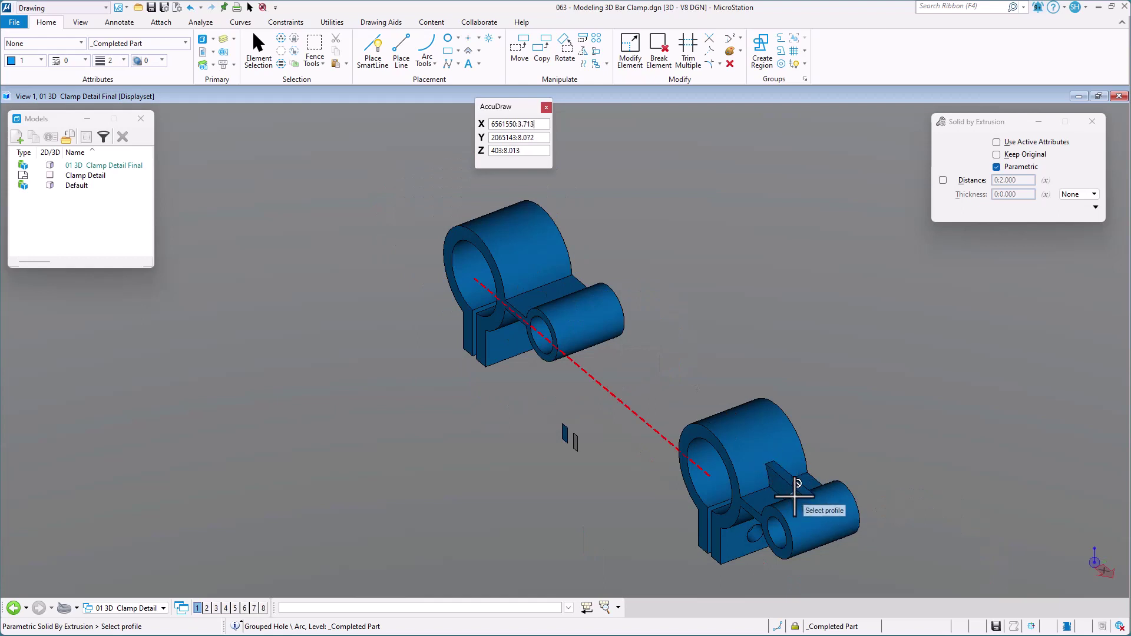
{"action": "middle_click_drag", "start_coordinate": [807, 511], "coordinate": [712, 424]}
{"action": "scroll", "coordinate": [697, 445], "scroll_direction": "up", "scroll_amount": 2}
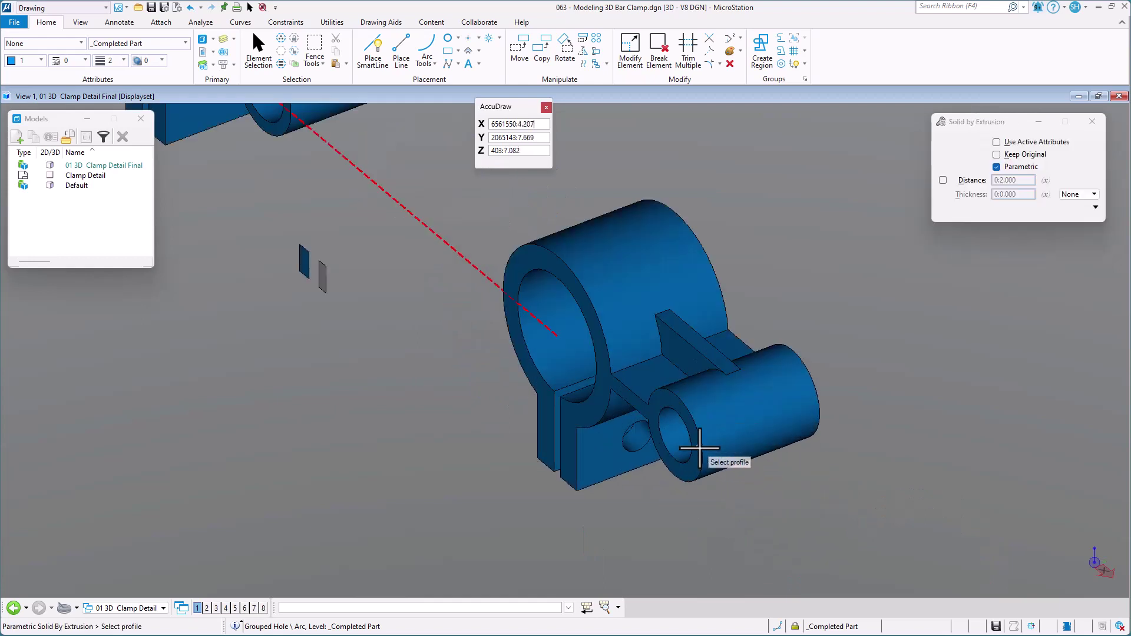
{"action": "middle_click_drag", "start_coordinate": [689, 497], "coordinate": [521, 356], "text": "shift"}
{"action": "scroll", "coordinate": [379, 196], "scroll_direction": "up", "scroll_amount": 5}
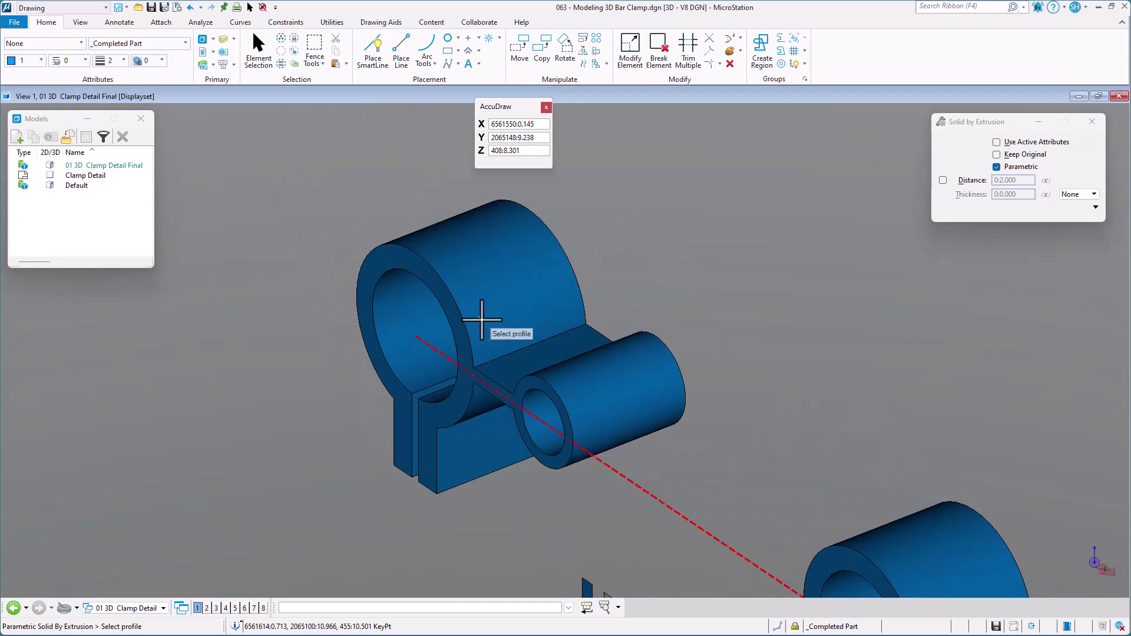
{"action": "scroll", "coordinate": [574, 320], "scroll_direction": "up", "scroll_amount": 2}
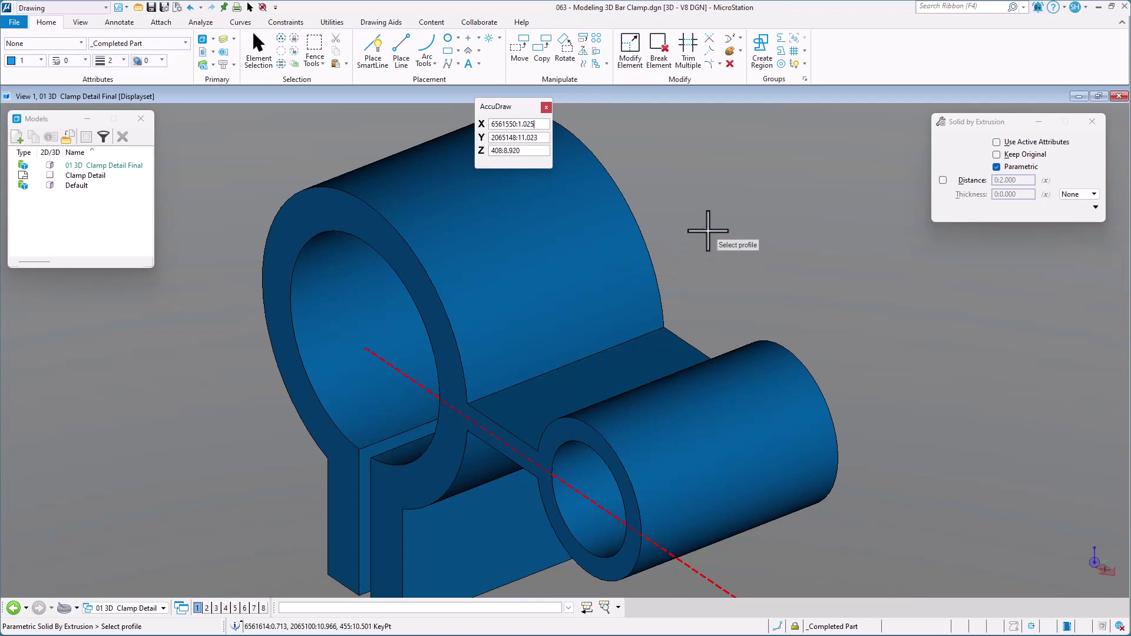
- Start an orthogonal block at the outer edge of the small cylinder's front face, directly above its centre
{"action": "key", "text": "space"}
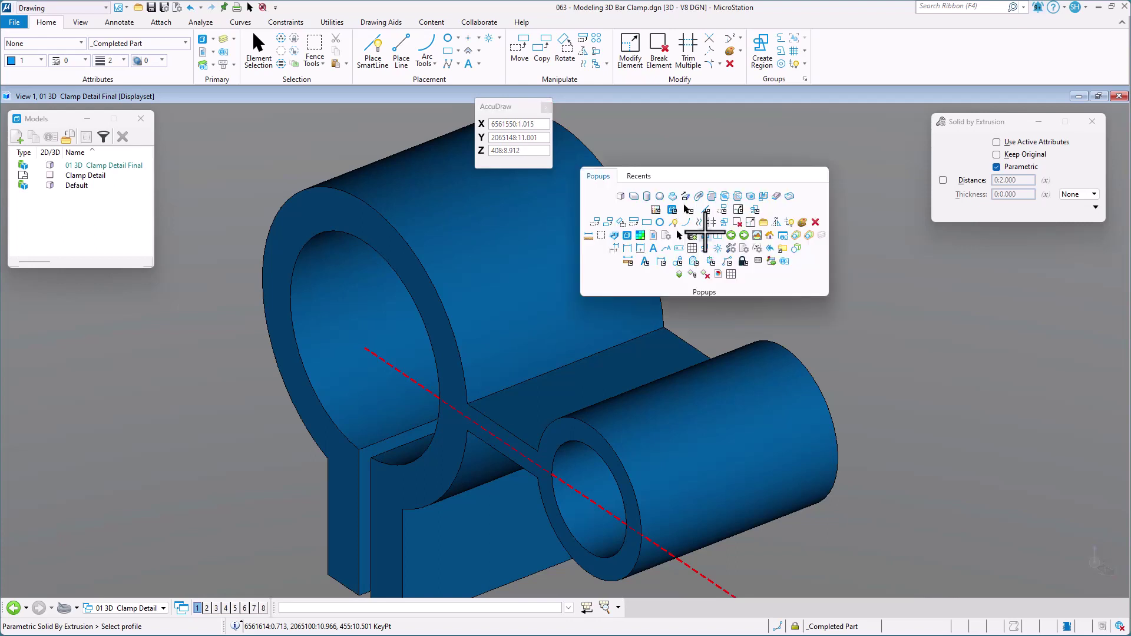
{"action": "left_click", "coordinate": [647, 222]}
{"action": "middle_click_drag", "start_coordinate": [542, 336], "coordinate": [570, 382], "text": "shift"}
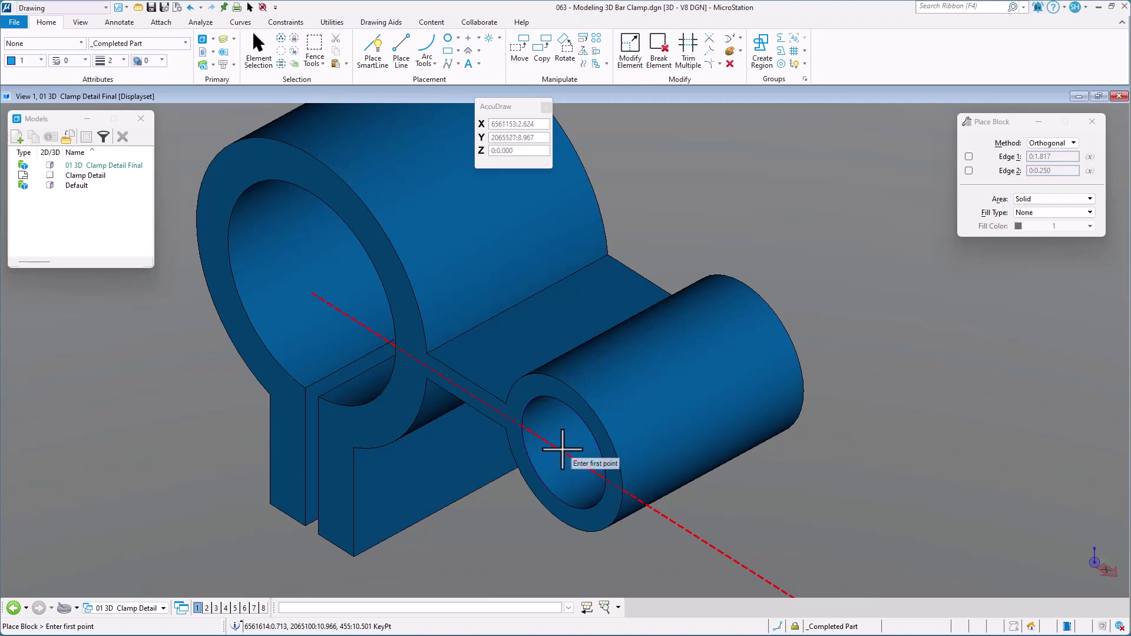
{"action": "key", "text": "o"}
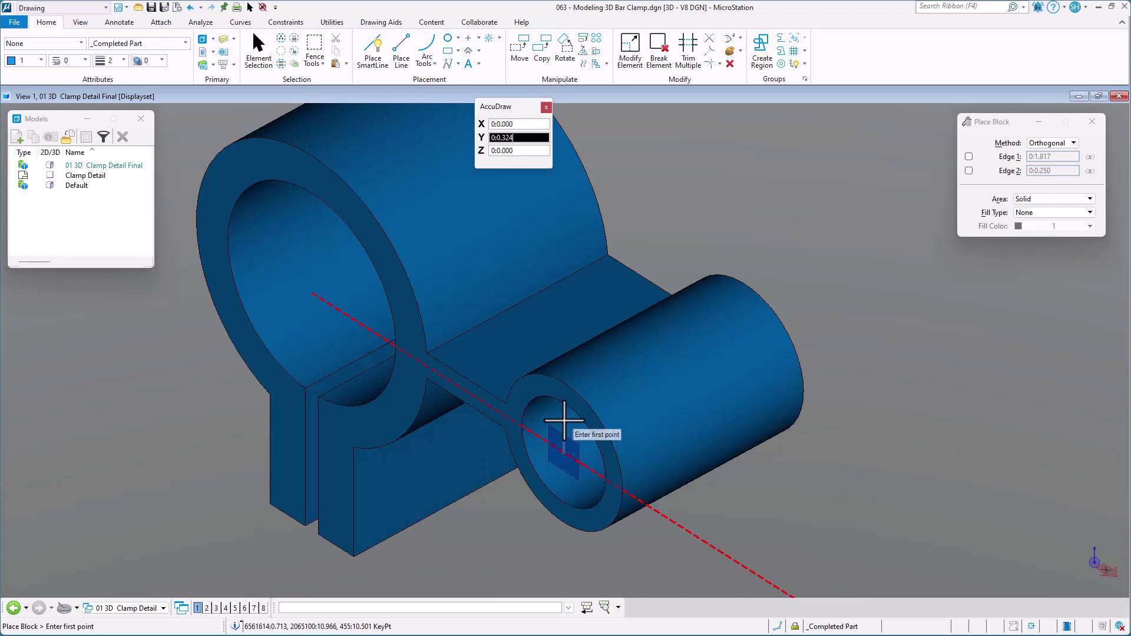
{"action": "scroll", "coordinate": [568, 430], "scroll_direction": "up", "scroll_amount": 2}
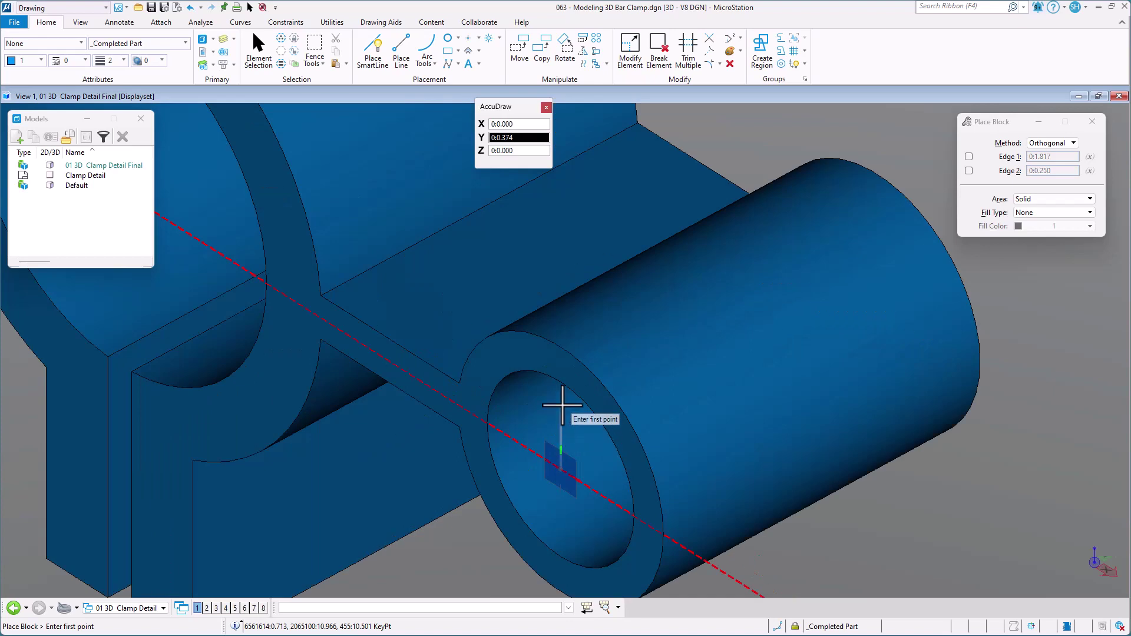
{"action": "key", "text": "Return"}
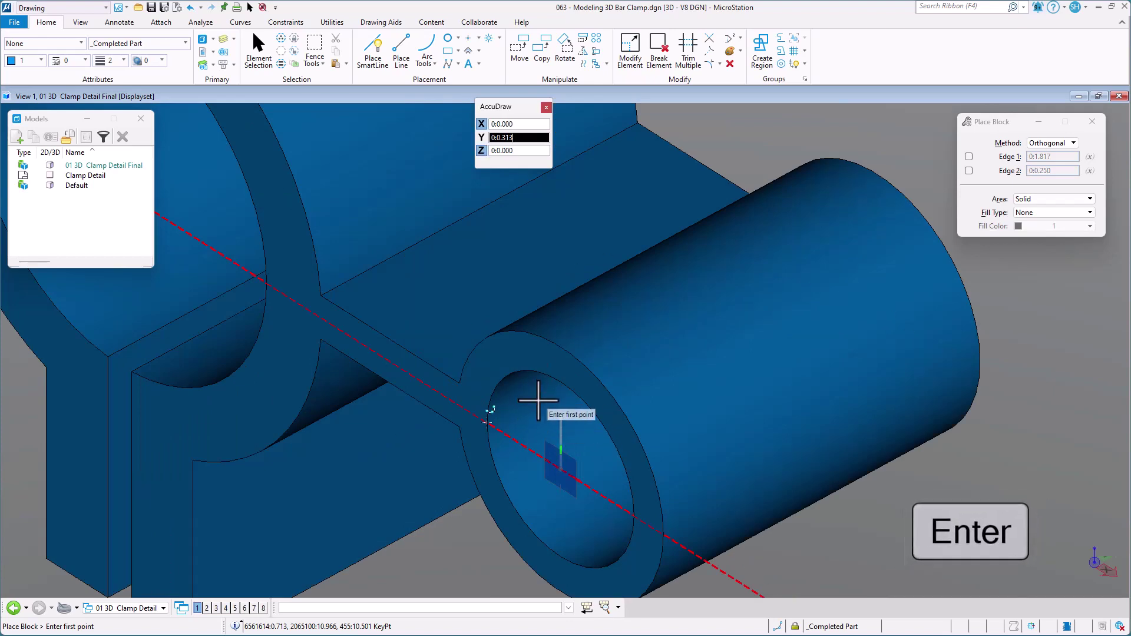
{"action": "key", "text": "n"}
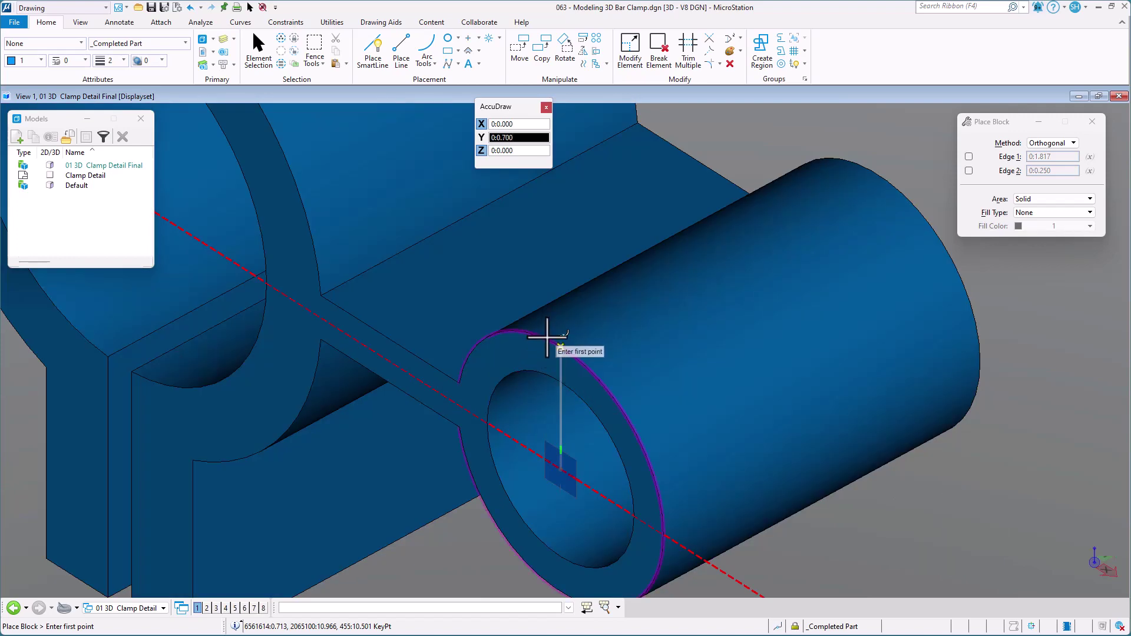
{"action": "left_click", "coordinate": [550, 334]}
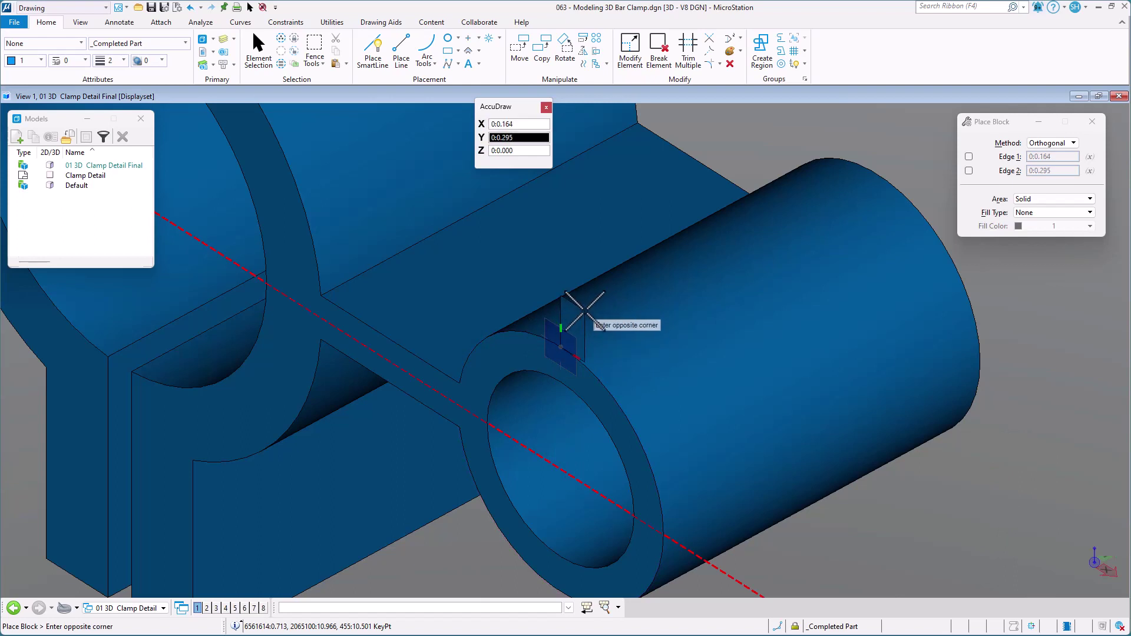
- Complete the block as a horizontal rectangle 0.250 inches wide, reaching level across to the large cylinder's outer front edge
{"action": "key", "text": "t"}
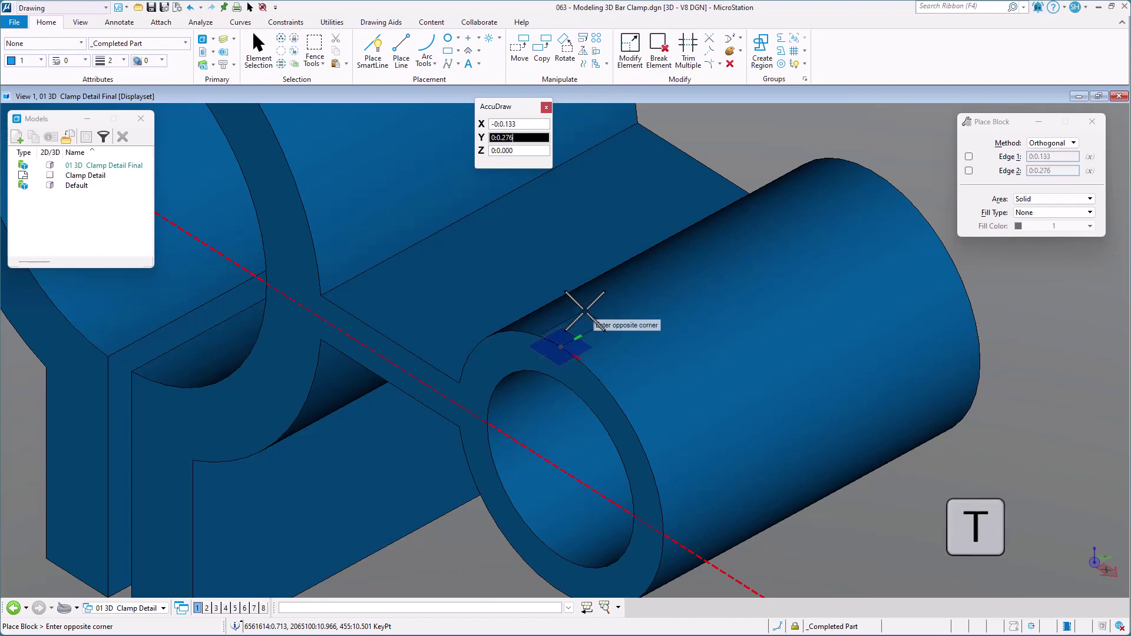
{"action": "scroll", "coordinate": [586, 302], "scroll_direction": "down", "scroll_amount": 3}
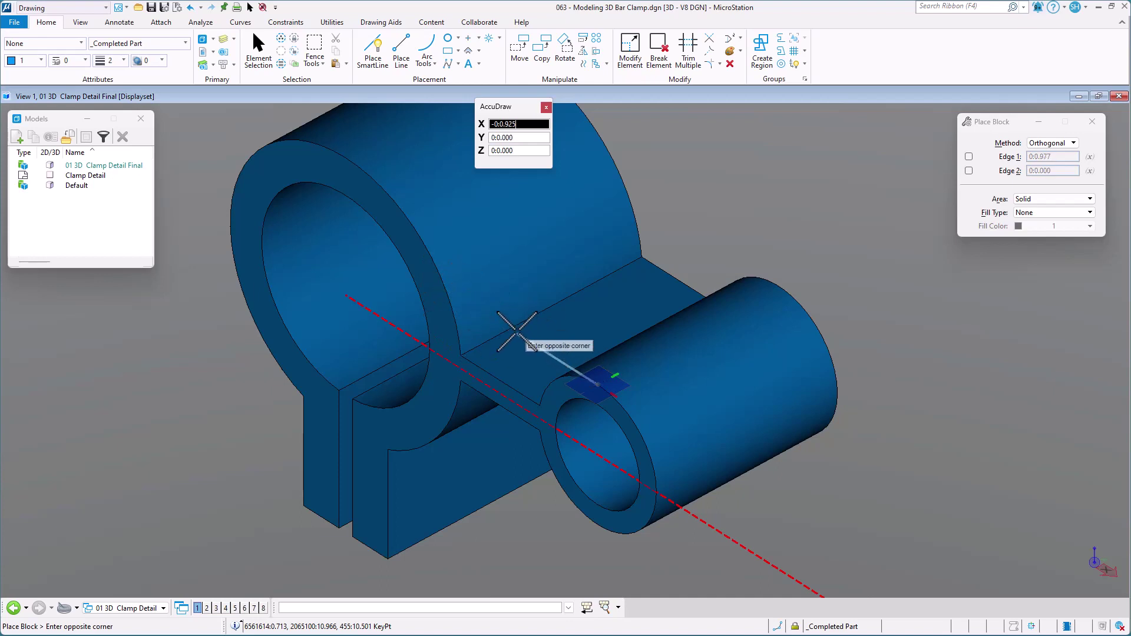
{"action": "key", "text": "Return"}
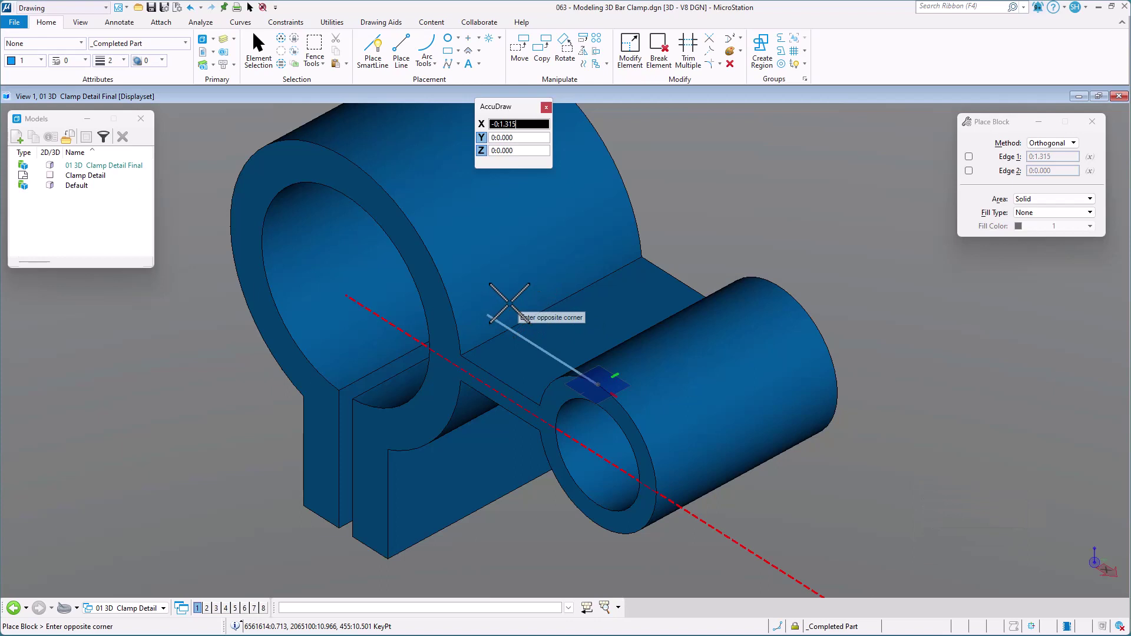
{"action": "left_click", "coordinate": [451, 302]}
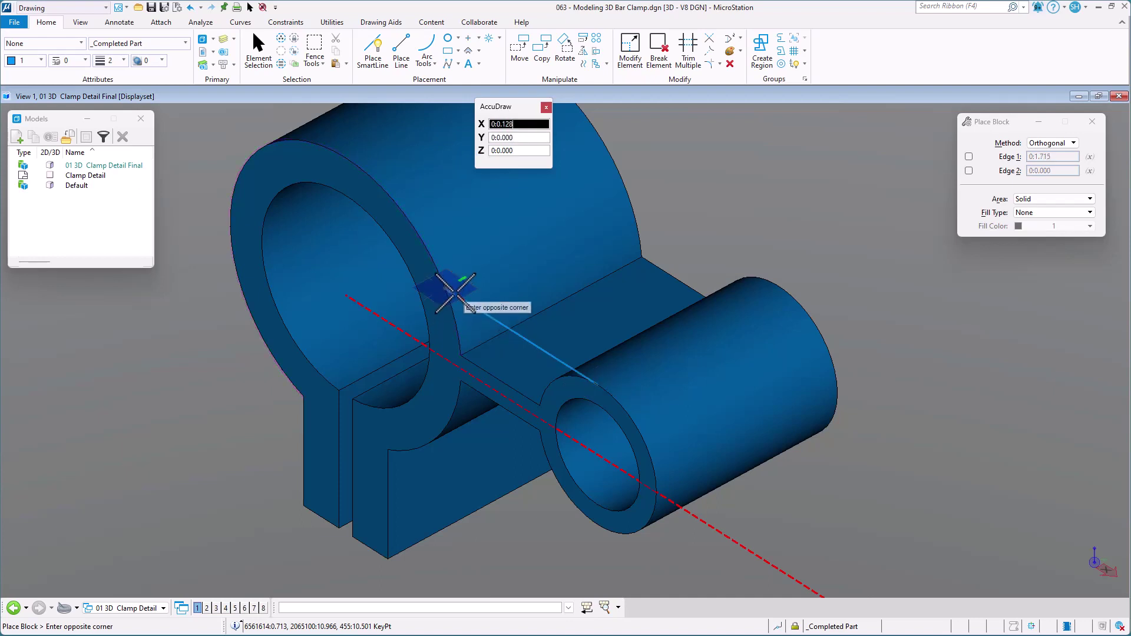
{"action": "left_click", "coordinate": [482, 261]}
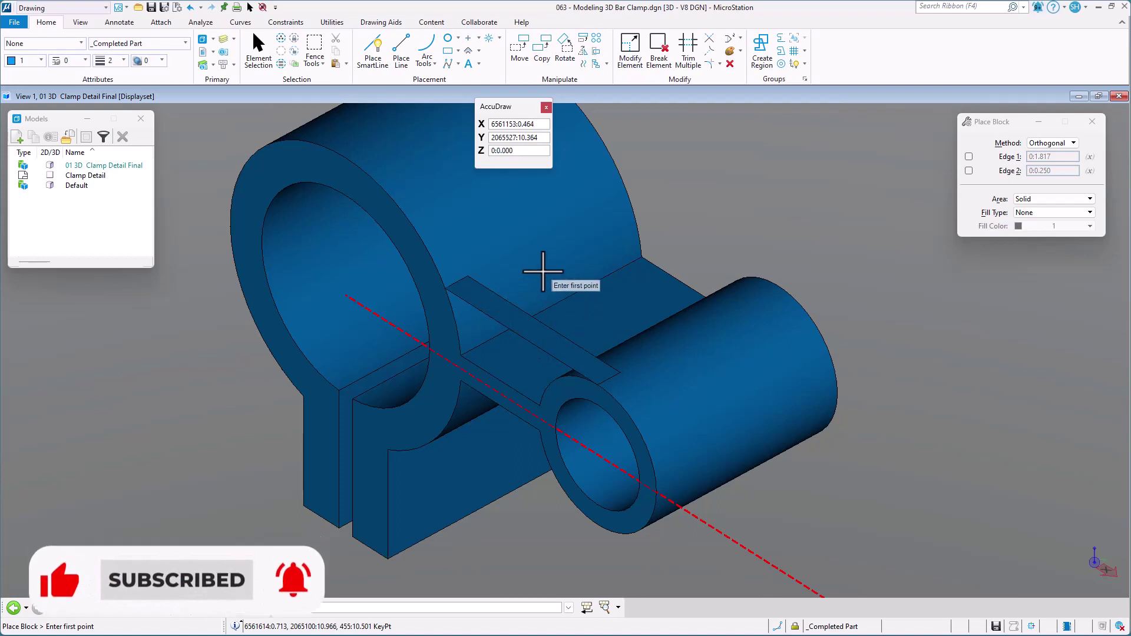
- Move the horizontal rectangle 0.875 inches back along the cylinders' length
{"action": "key", "text": "space"}
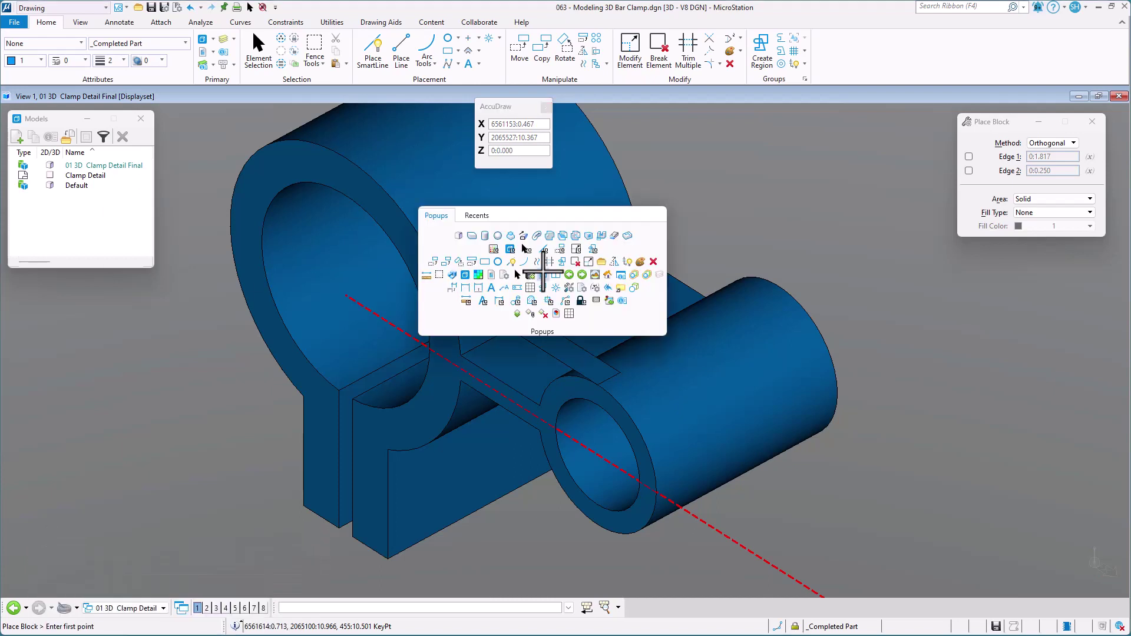
{"action": "left_click", "coordinate": [433, 262]}
{"action": "scroll", "coordinate": [525, 308], "scroll_direction": "up", "scroll_amount": 3}
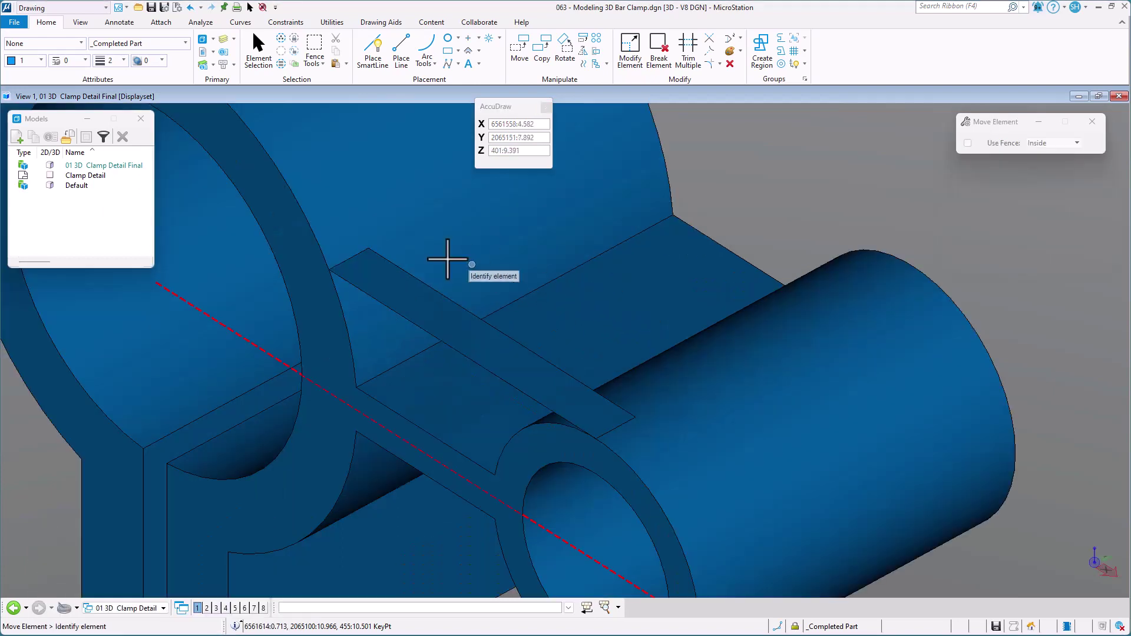
{"action": "left_click", "coordinate": [350, 258]}
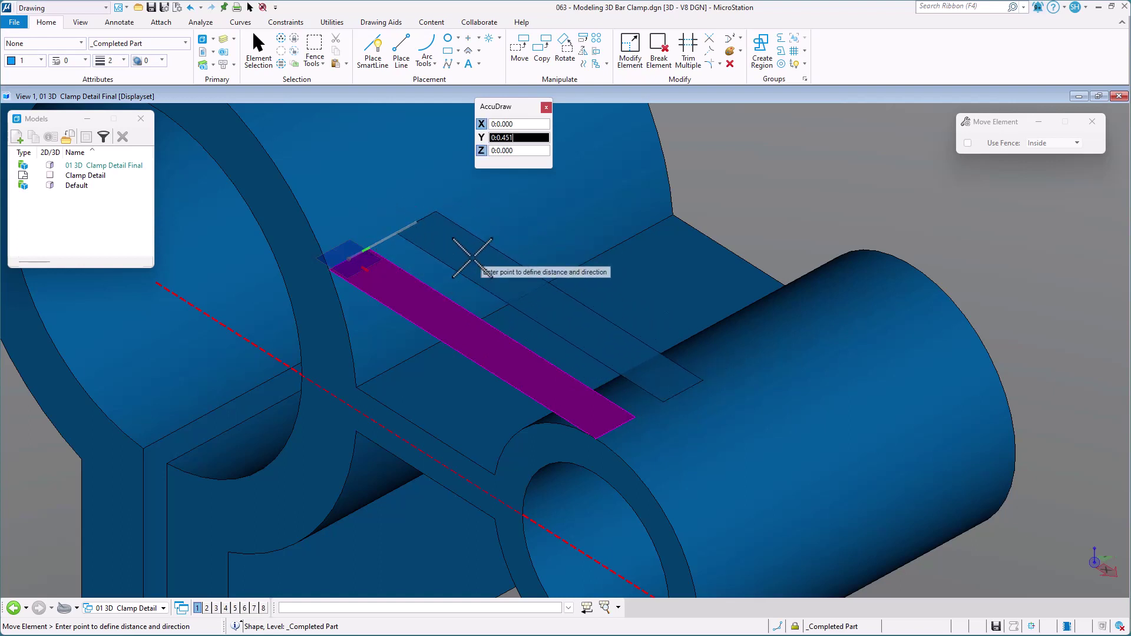
{"action": "type", "text": ".875"}
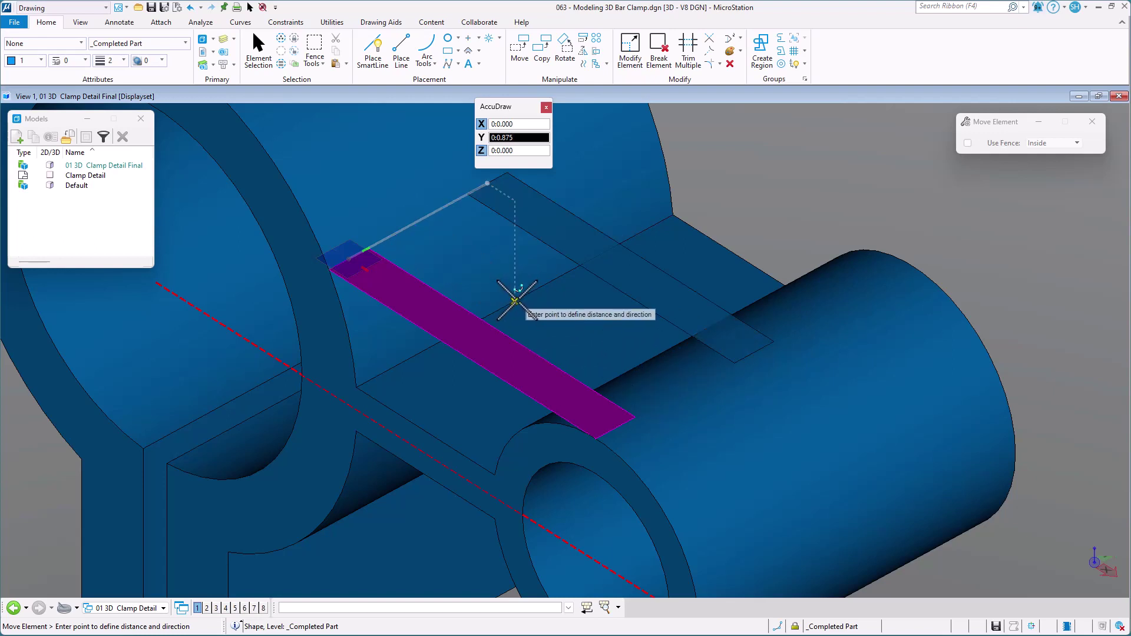
{"action": "left_click", "coordinate": [515, 301]}
{"action": "scroll", "coordinate": [516, 297], "scroll_direction": "down", "scroll_amount": 2}
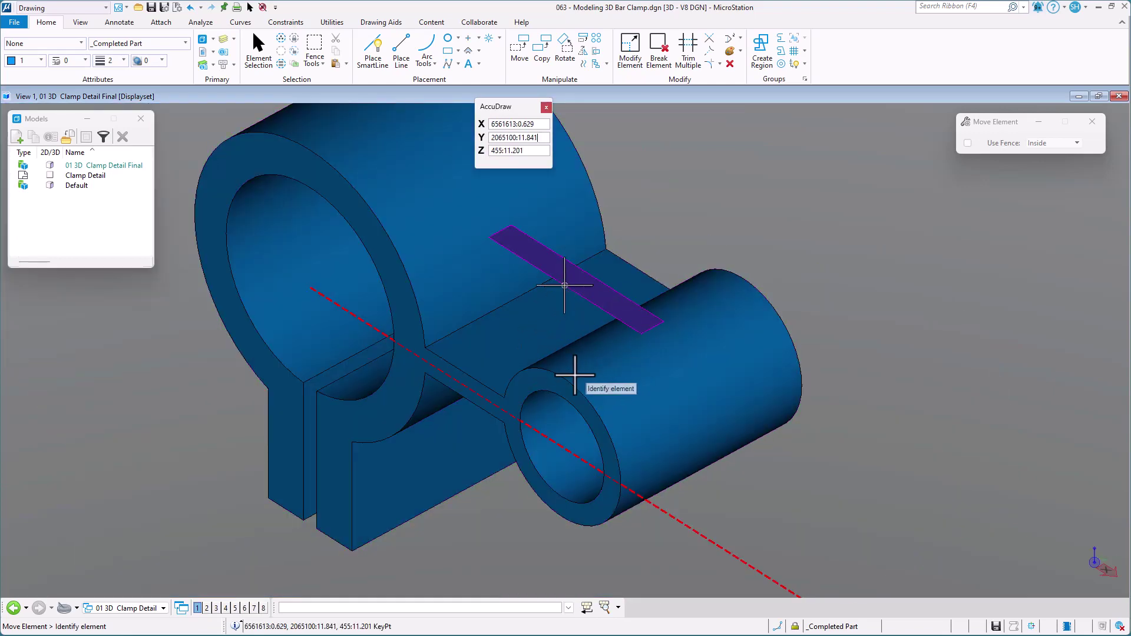
- Inspect the moved rectangle's position between the two cylinders from the front and at an angle
{"action": "middle_click_drag", "start_coordinate": [560, 372], "coordinate": [762, 281], "text": "shift"}
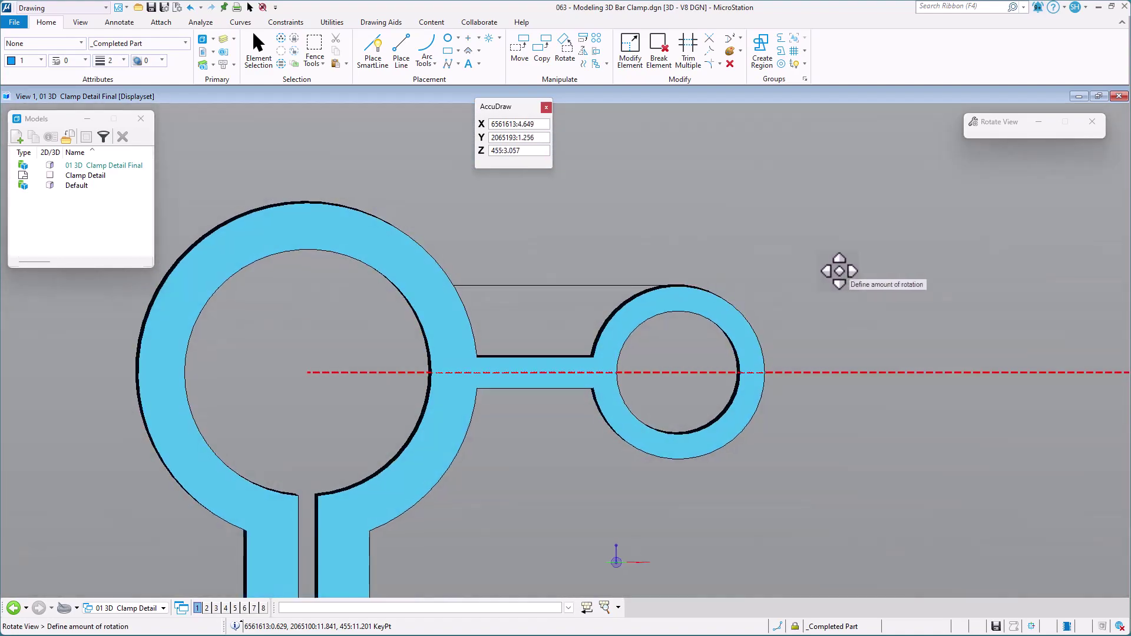
{"action": "left_click", "coordinate": [490, 334]}
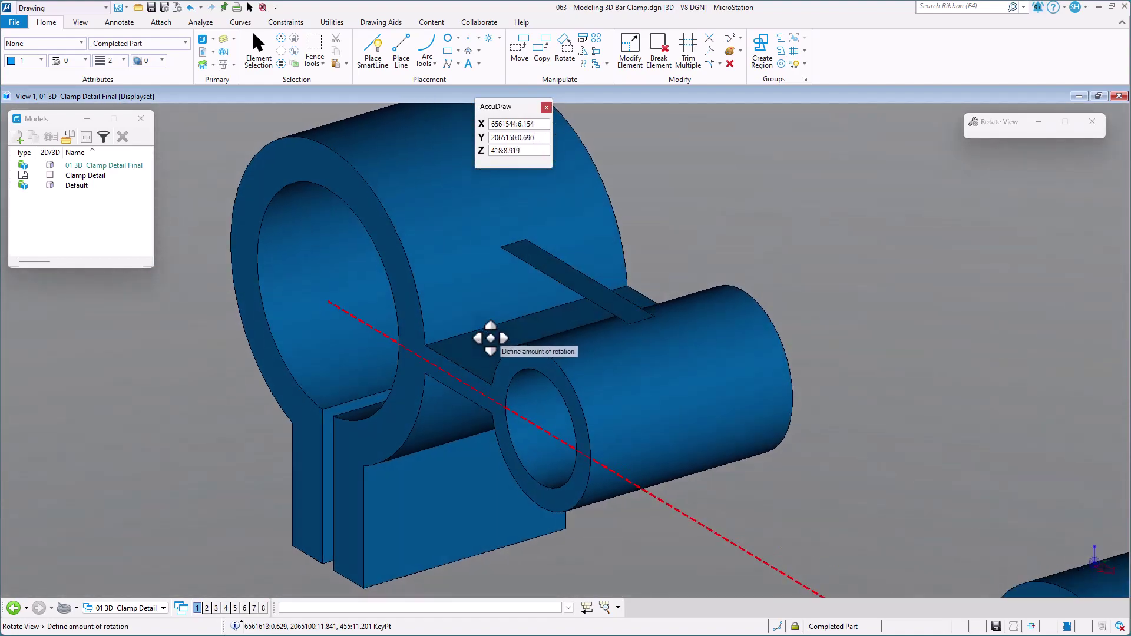
{"action": "right_click", "coordinate": [507, 247]}
{"action": "middle_click_drag", "start_coordinate": [505, 335], "coordinate": [537, 328]}
{"action": "scroll", "coordinate": [520, 309], "scroll_direction": "down", "scroll_amount": 3}
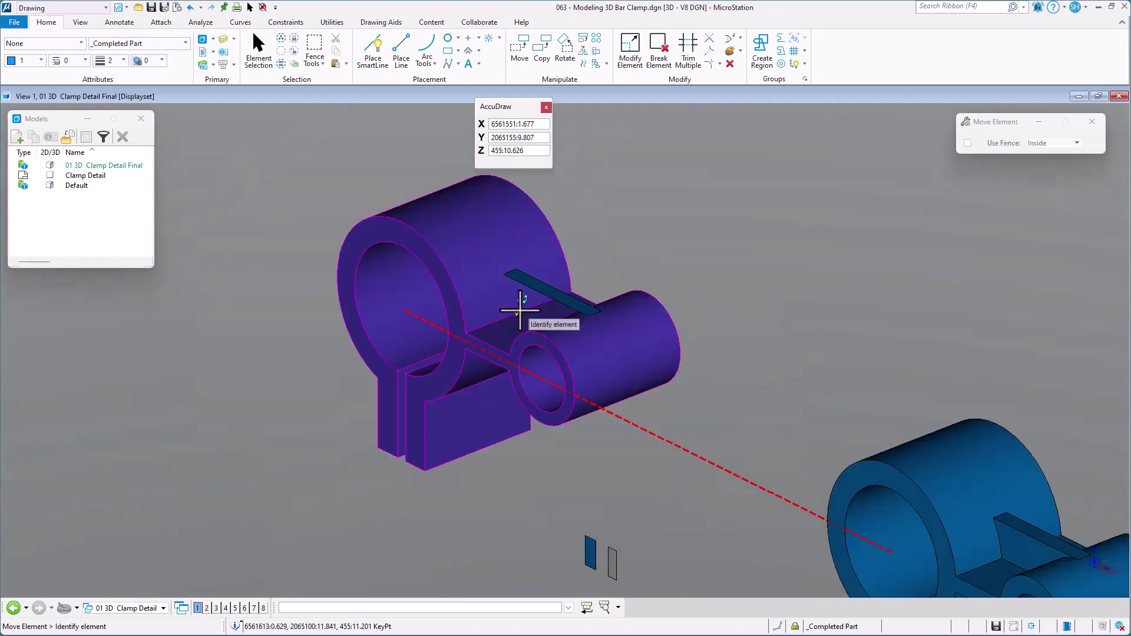
{"action": "middle_click_drag", "start_coordinate": [467, 321], "coordinate": [473, 332], "text": "shift"}
{"action": "right_click", "coordinate": [495, 321]}
- Mirror a copy of the rib rectangle in the Horizontal direction about the dashed red centre line, placing it below the web
{"action": "key", "text": "space"}
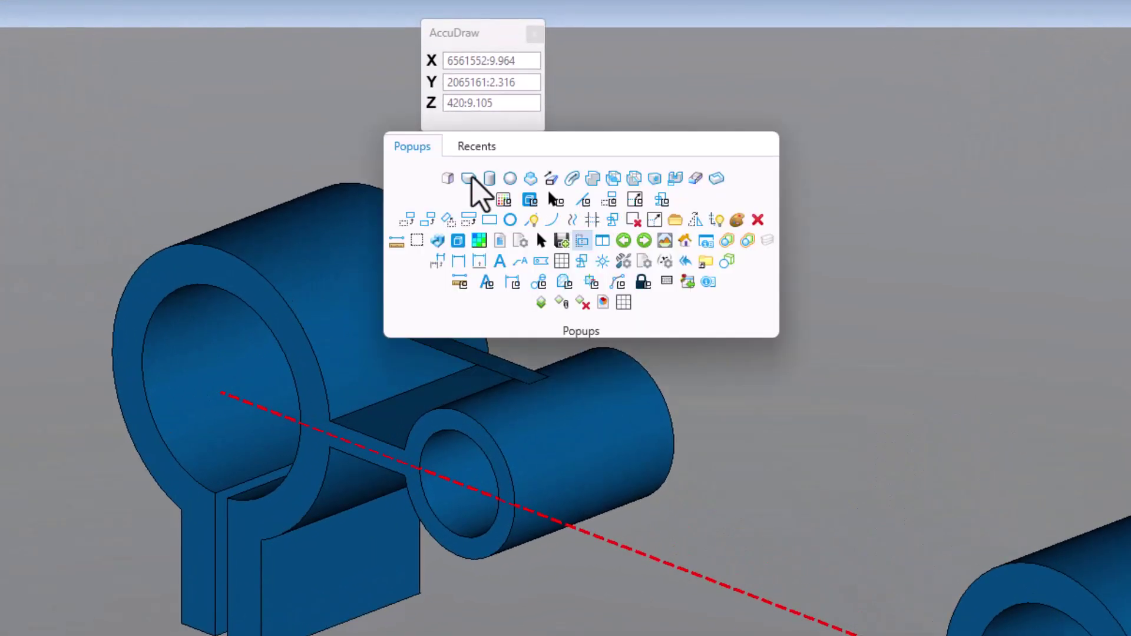
{"action": "left_click", "coordinate": [478, 147]}
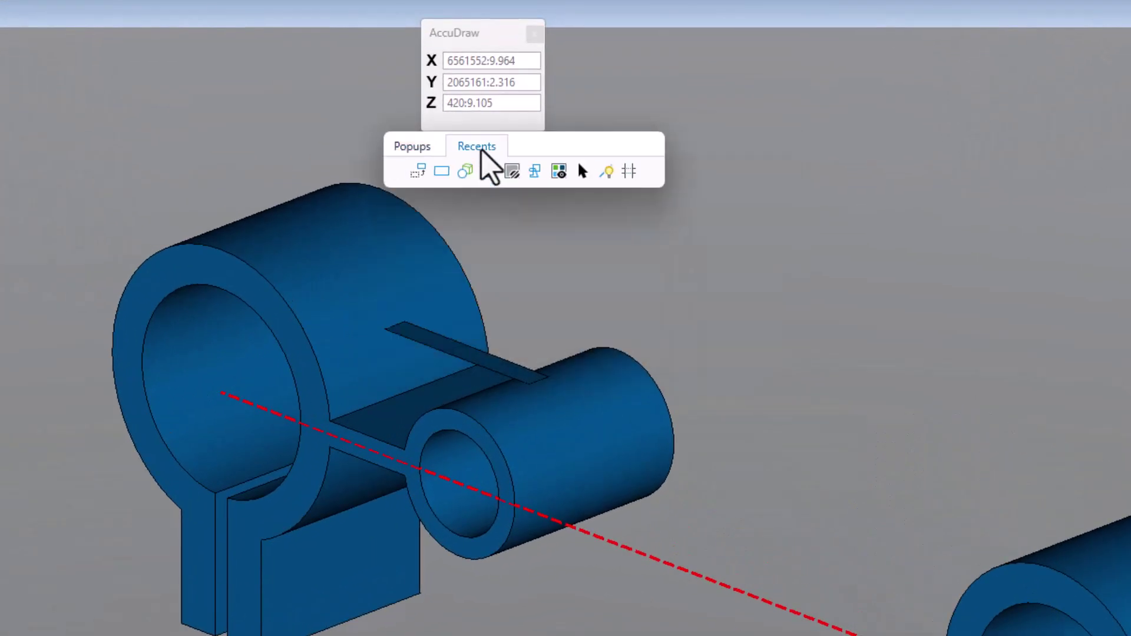
{"action": "left_click", "coordinate": [422, 152]}
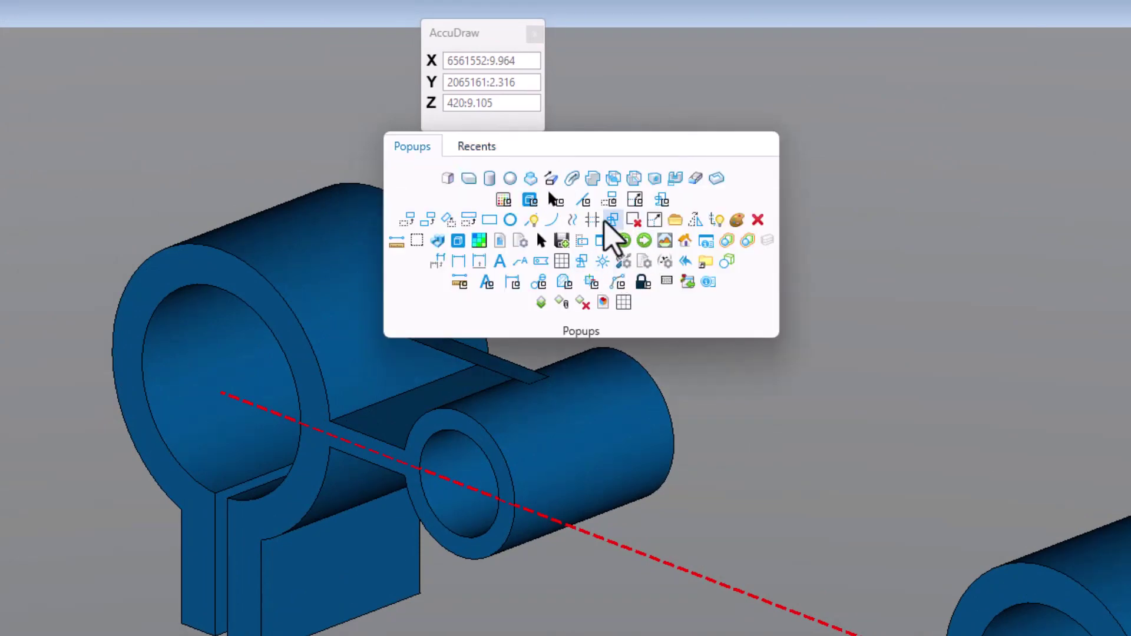
{"action": "left_click", "coordinate": [695, 221]}
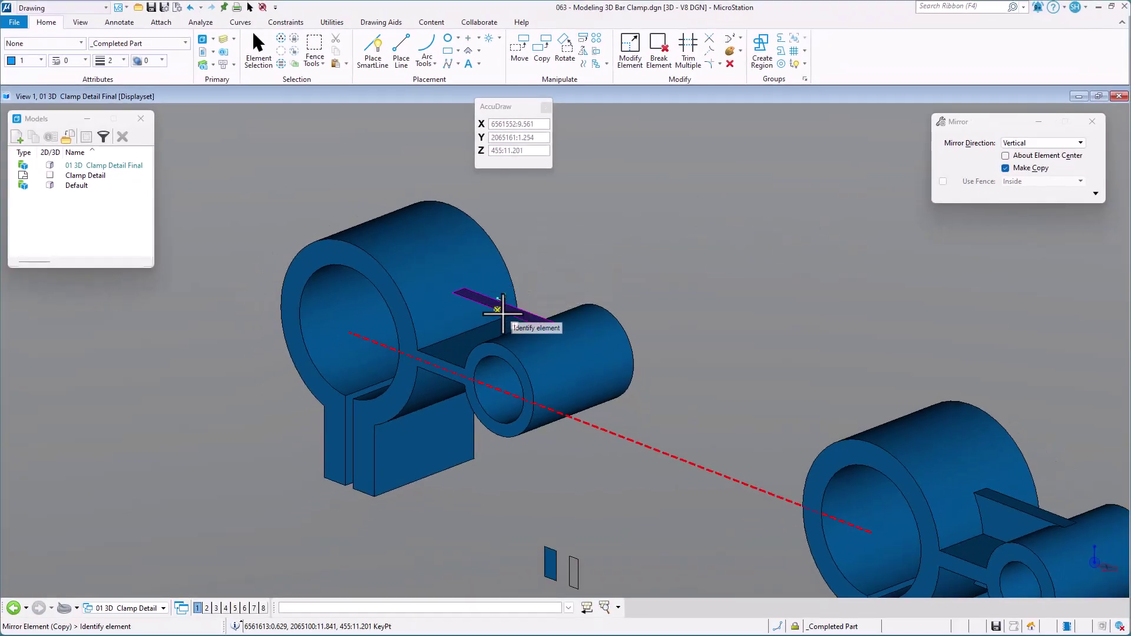
{"action": "left_click", "coordinate": [1040, 143]}
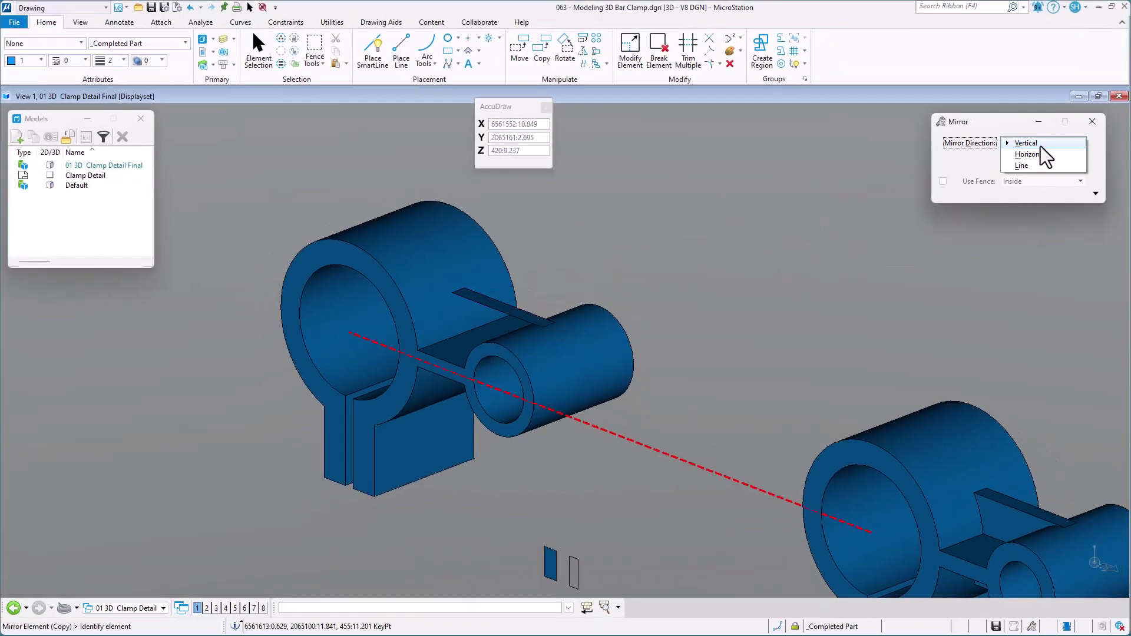
{"action": "left_click", "coordinate": [1030, 155]}
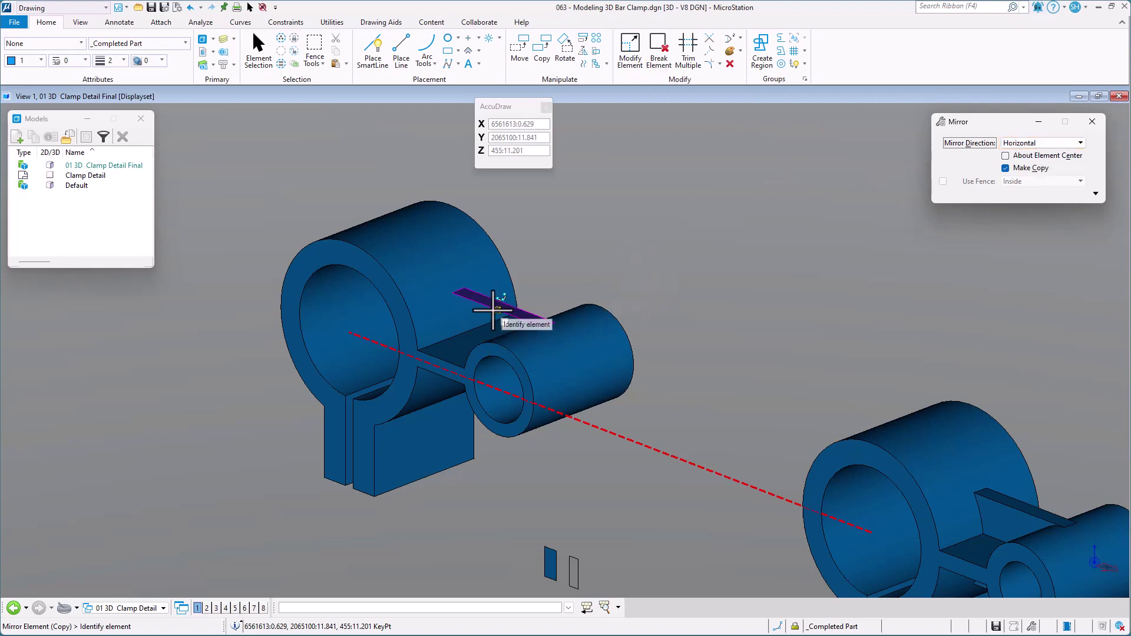
{"action": "scroll", "coordinate": [488, 334], "scroll_direction": "up", "scroll_amount": 3}
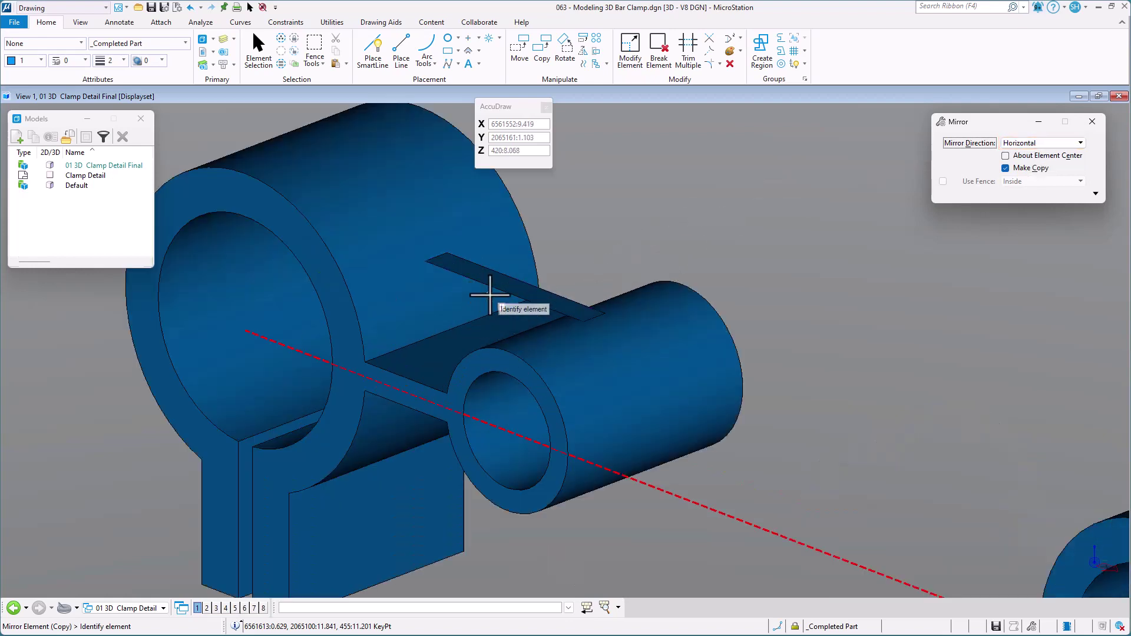
{"action": "left_click", "coordinate": [502, 296]}
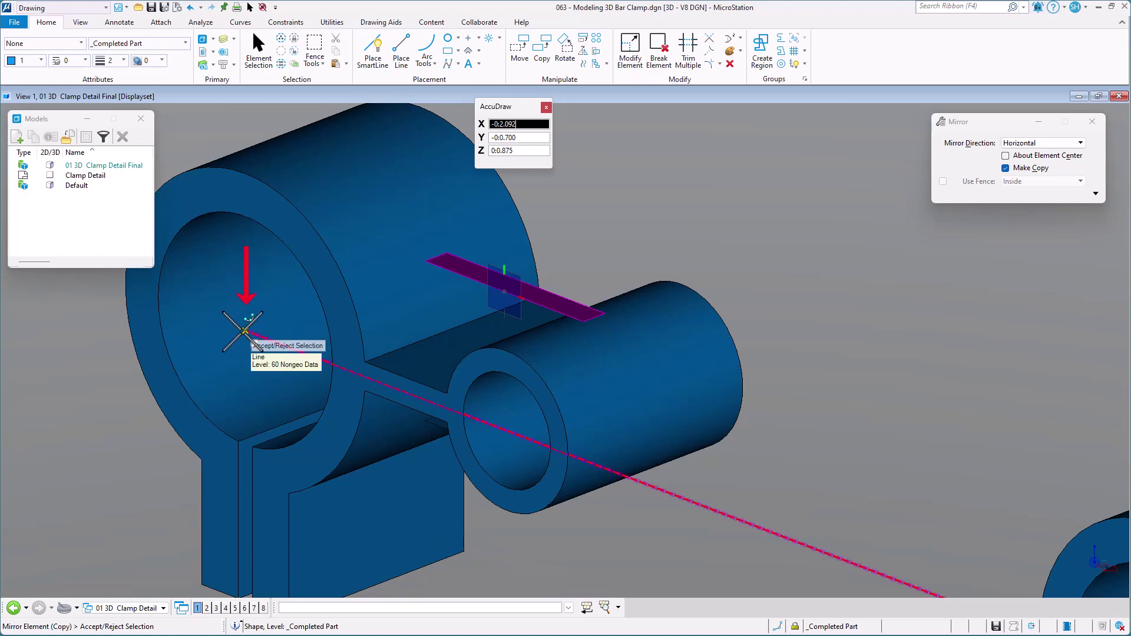
{"action": "left_click", "coordinate": [541, 345]}
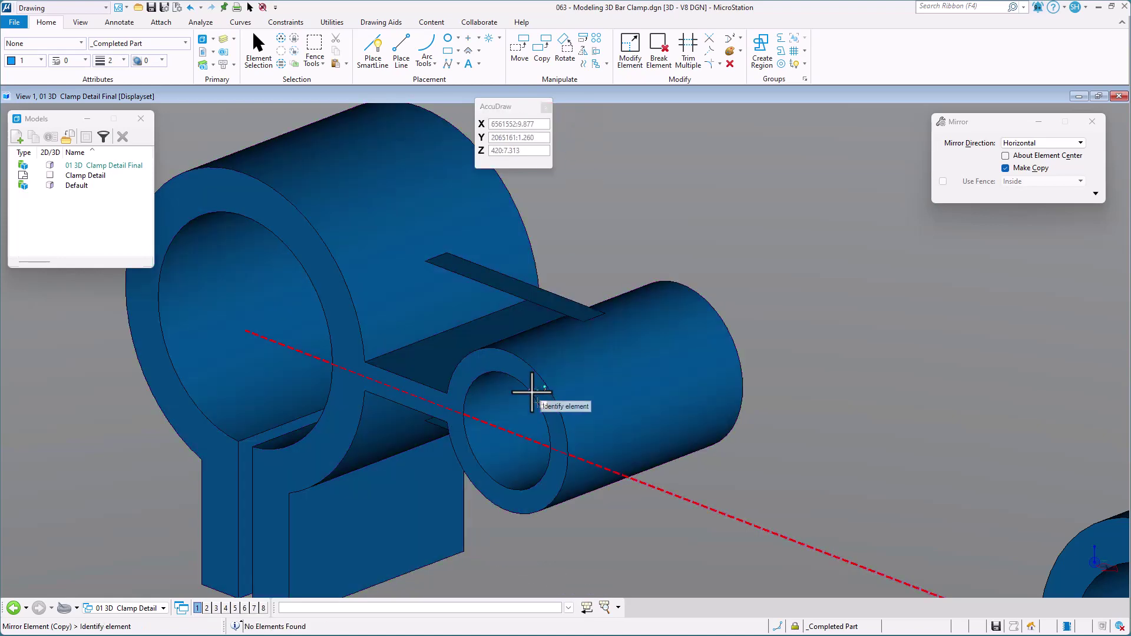
- Protrude the upper rib rectangle forward up to the clamp body to form the rib between the two cylinders
{"action": "scroll", "coordinate": [520, 385], "scroll_direction": "down", "scroll_amount": 2}
{"action": "left_click", "coordinate": [494, 384]}
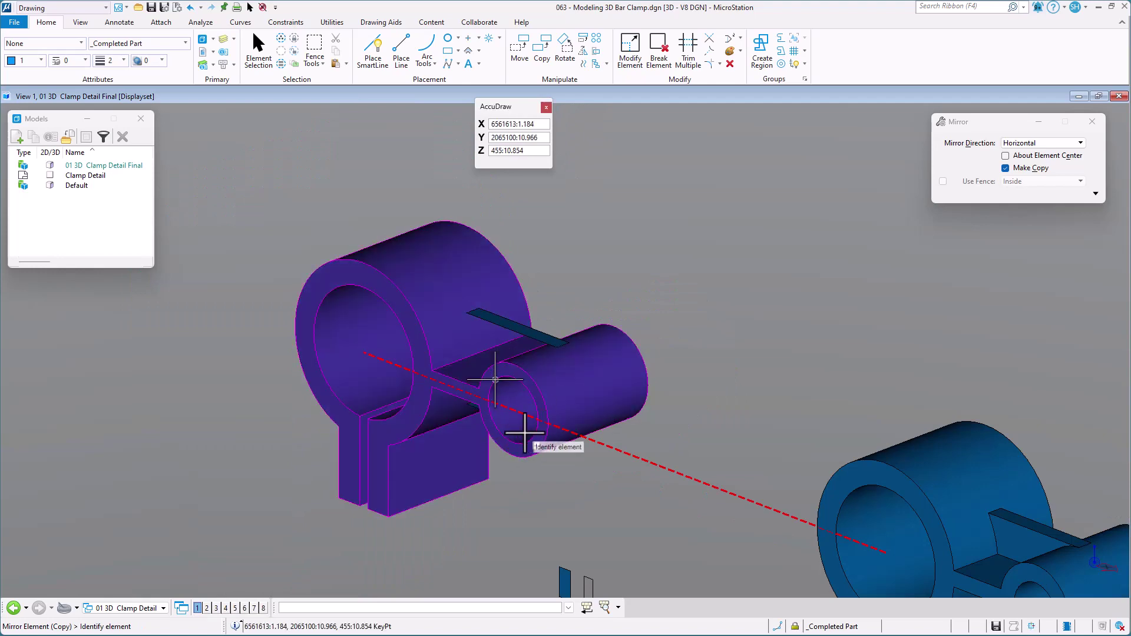
{"action": "middle_click_drag", "start_coordinate": [501, 417], "coordinate": [535, 333], "text": "shift"}
{"action": "scroll", "coordinate": [519, 295], "scroll_direction": "up", "scroll_amount": 2}
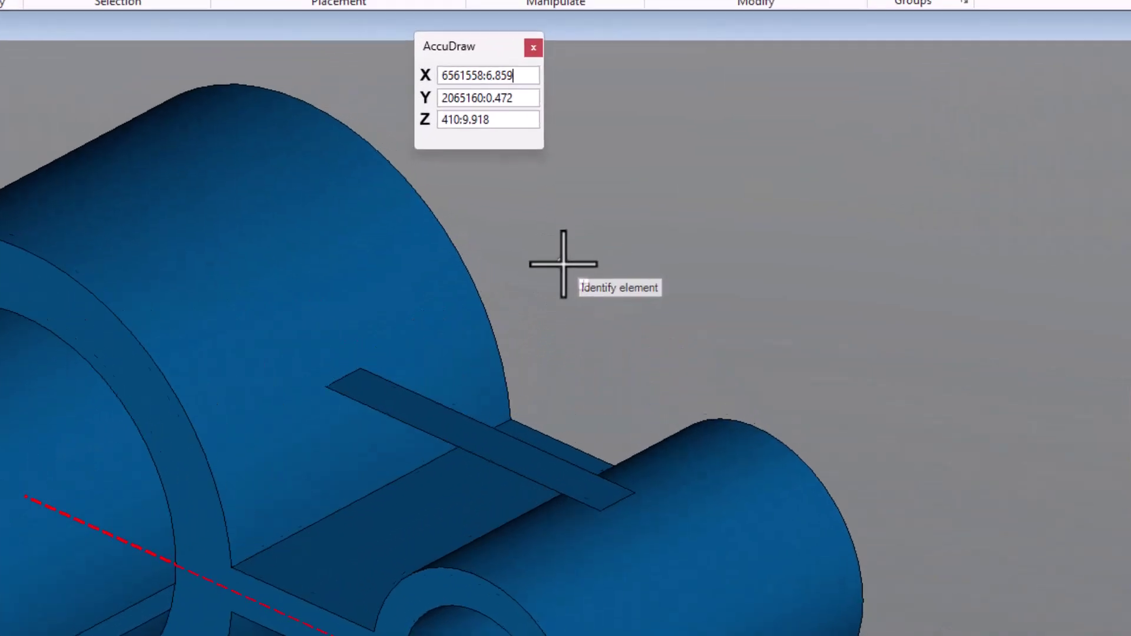
{"action": "key", "text": "space"}
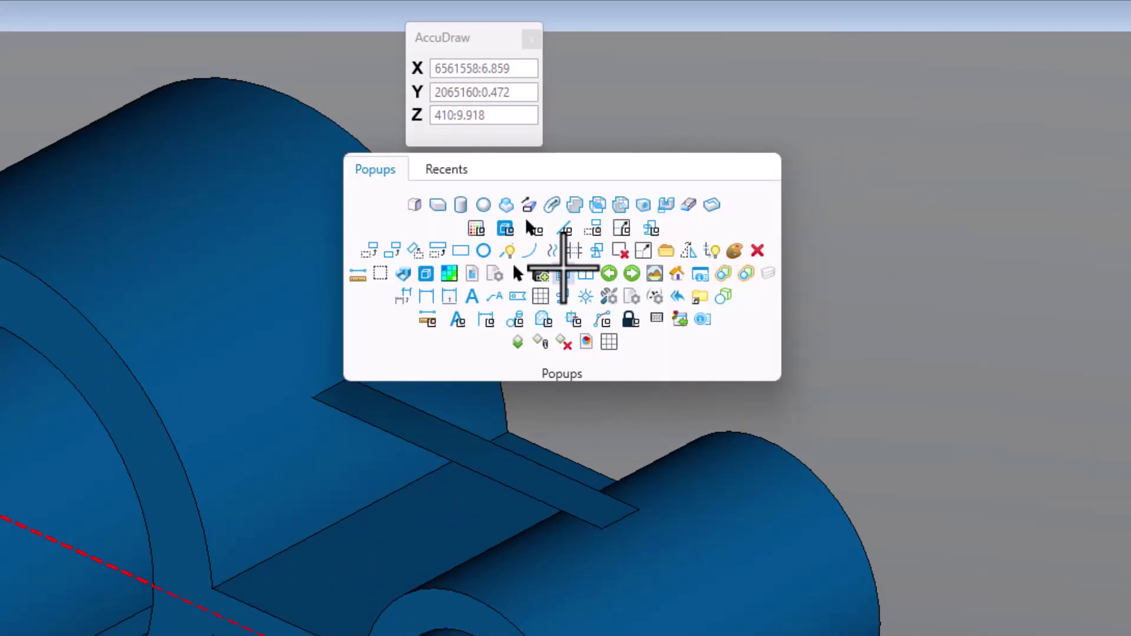
{"action": "left_click", "coordinate": [530, 201]}
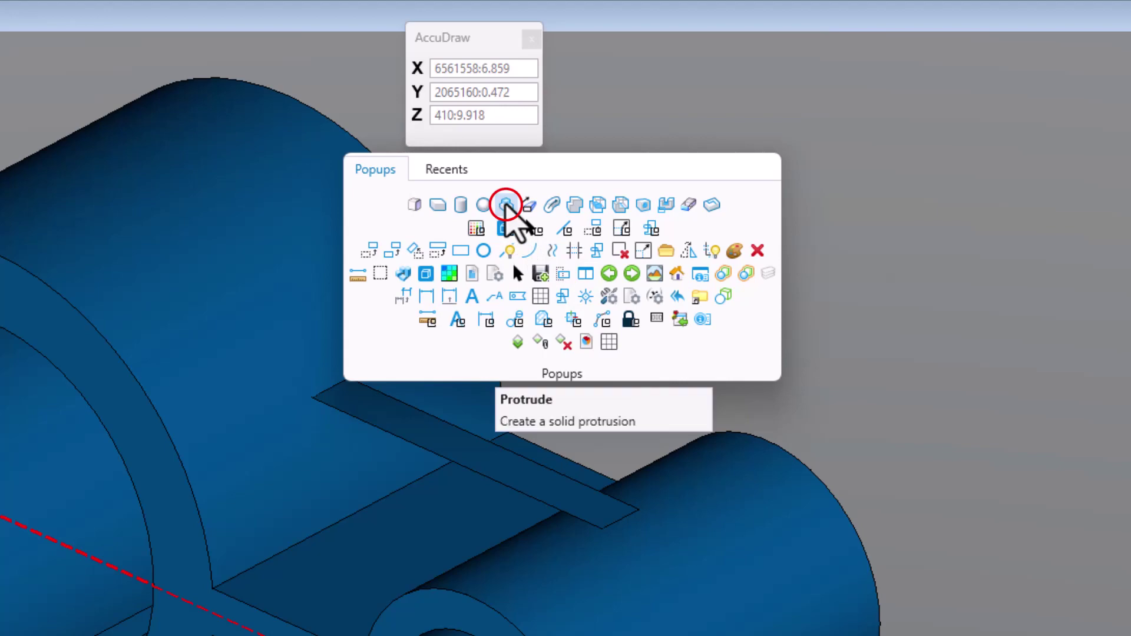
{"action": "left_click", "coordinate": [505, 204]}
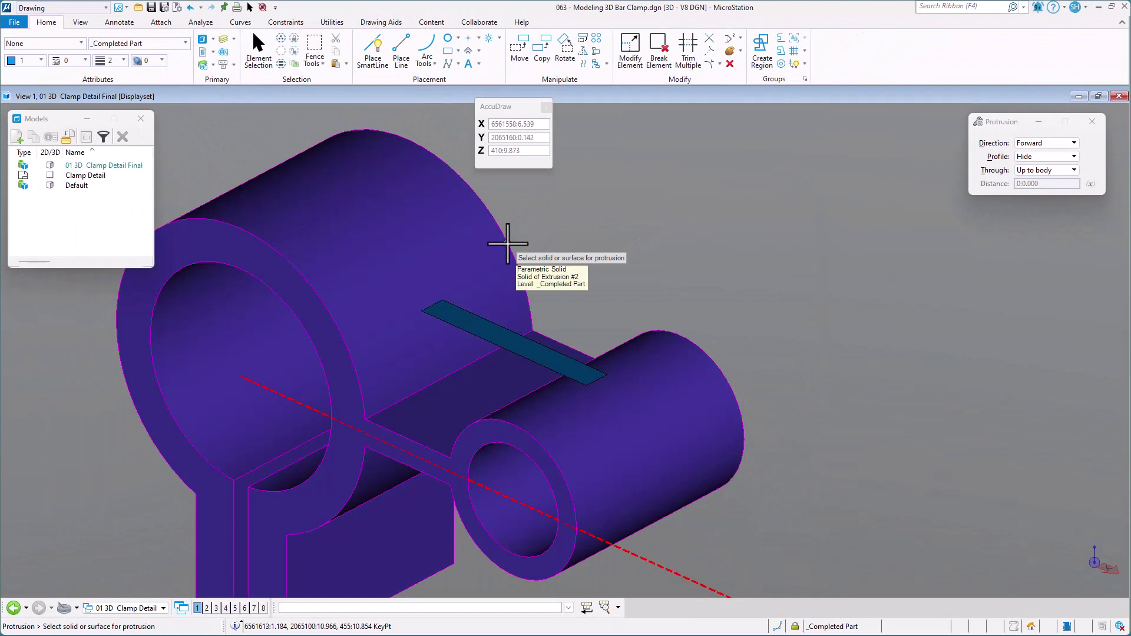
{"action": "left_click", "coordinate": [507, 244]}
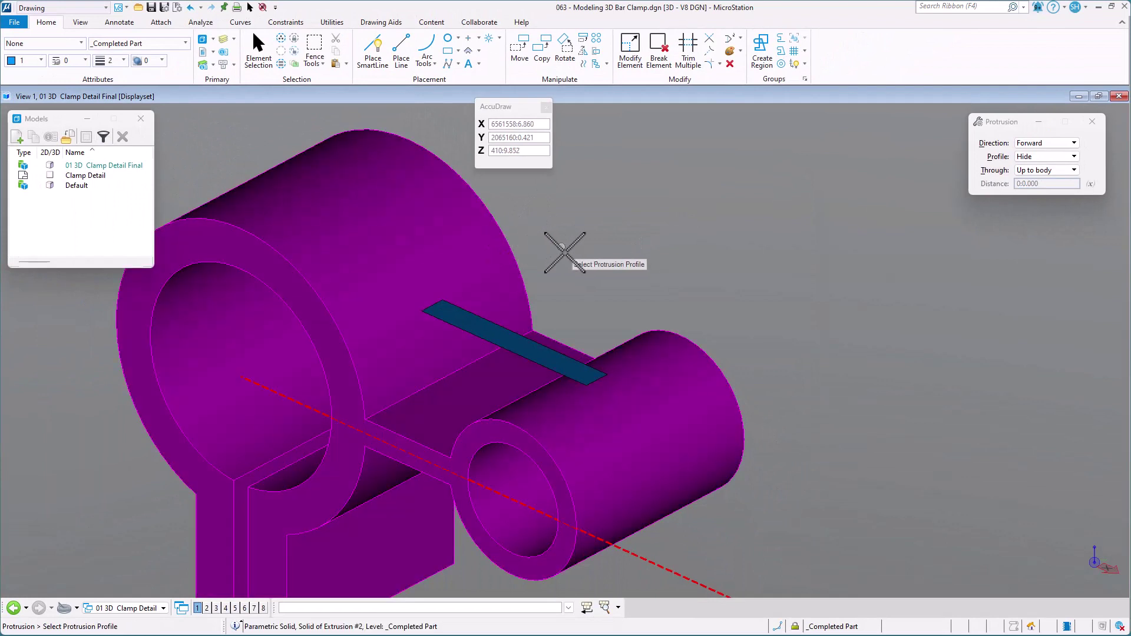
{"action": "left_click", "coordinate": [538, 344]}
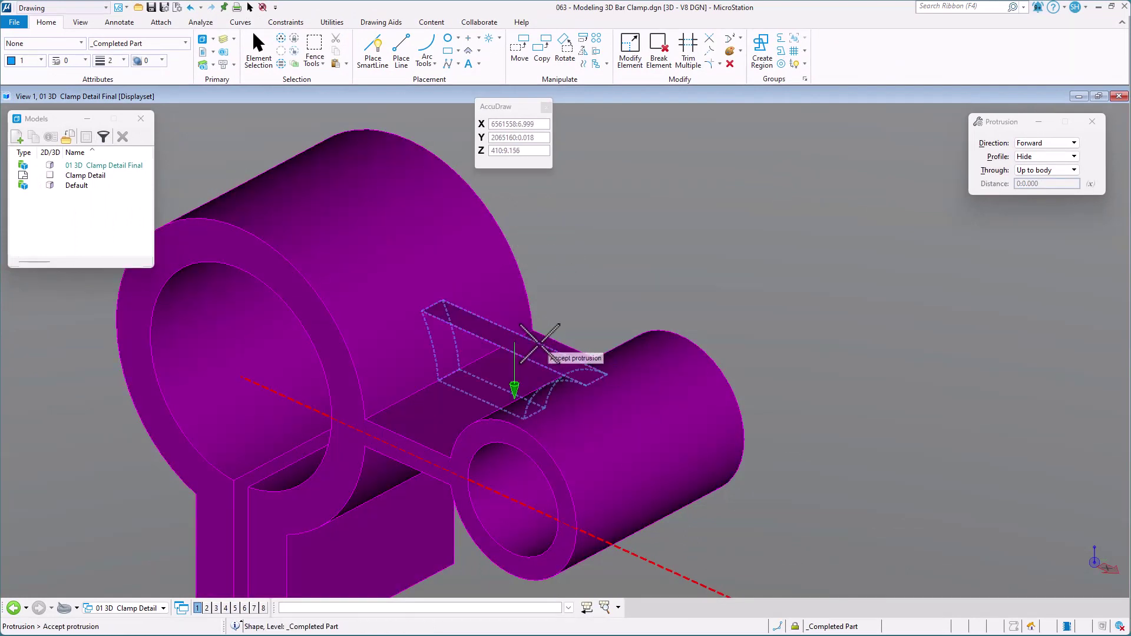
{"action": "left_click", "coordinate": [576, 245]}
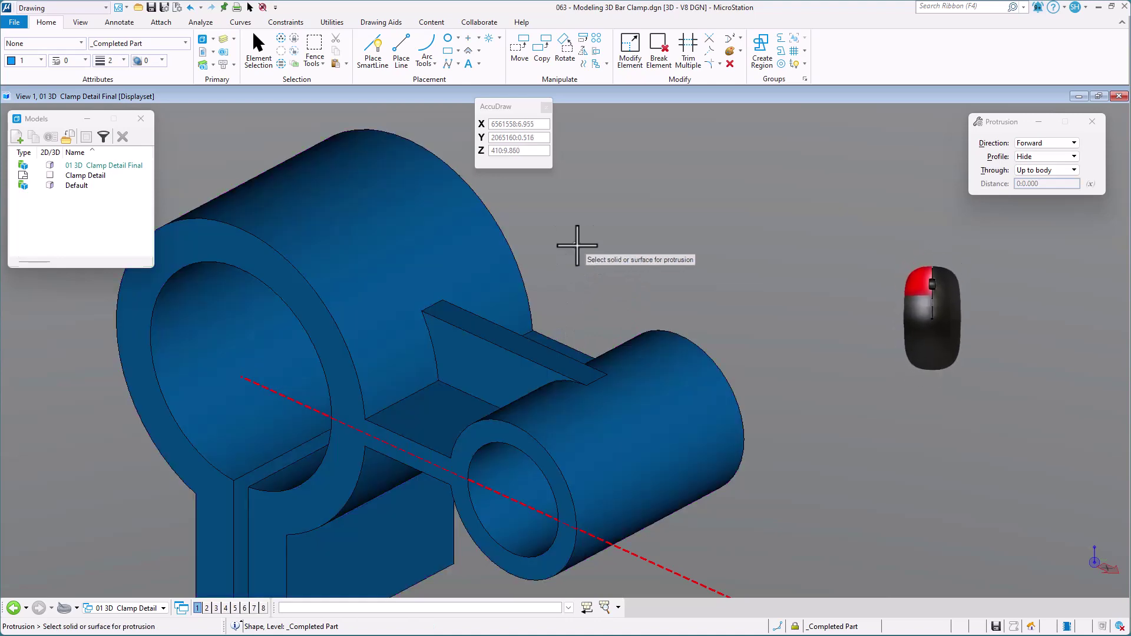
- Protrude the mirrored lower rectangle back up to the clamp body to form the rib on the underside
{"action": "scroll", "coordinate": [583, 241], "scroll_direction": "down", "scroll_amount": 2}
{"action": "middle_click_drag", "start_coordinate": [549, 408], "coordinate": [611, 265], "text": "shift"}
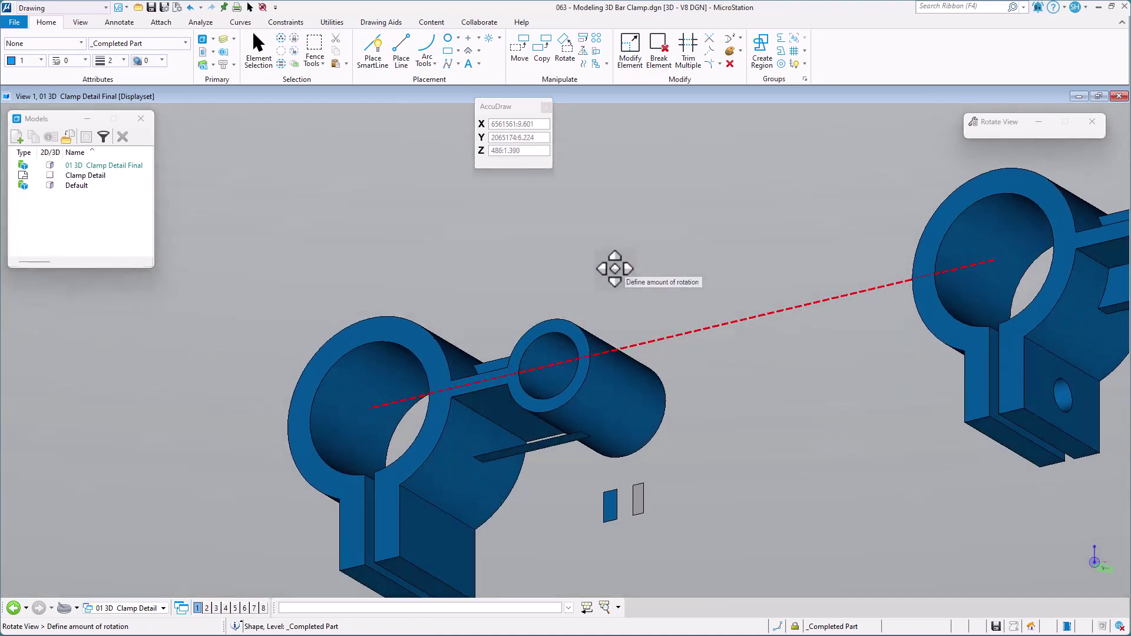
{"action": "left_click", "coordinate": [564, 399]}
{"action": "left_click", "coordinate": [531, 448]}
{"action": "left_click", "coordinate": [537, 488]}
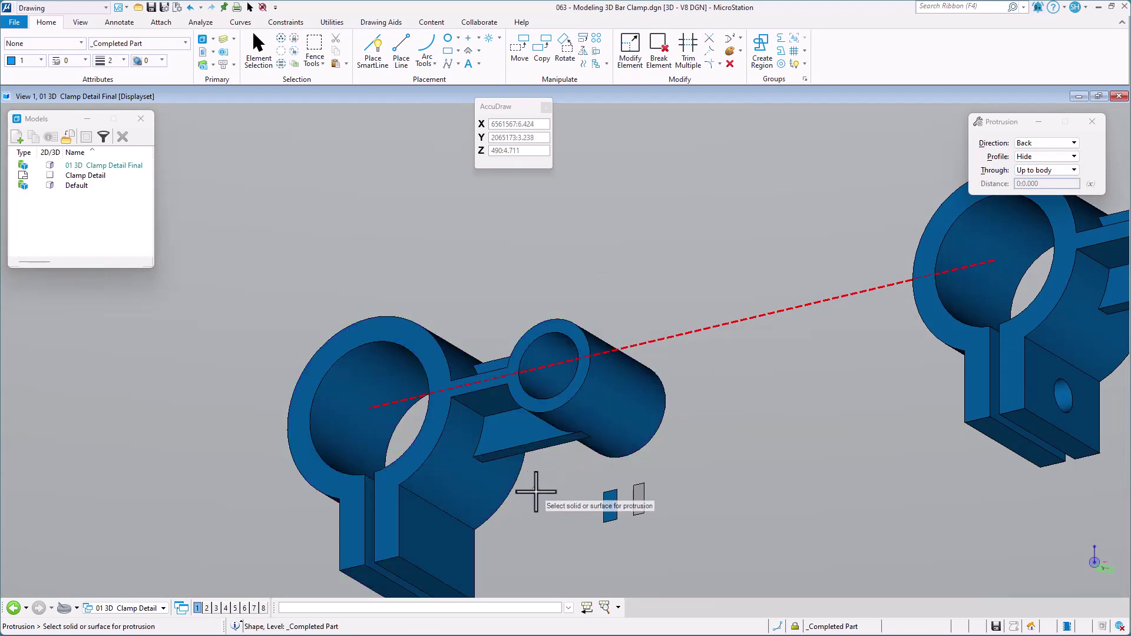
- Pick up the clamp body by its upper rib with Move to test that the parts are joined, and cancel the move
{"action": "middle_click_drag", "start_coordinate": [619, 260], "coordinate": [507, 423], "text": "shift"}
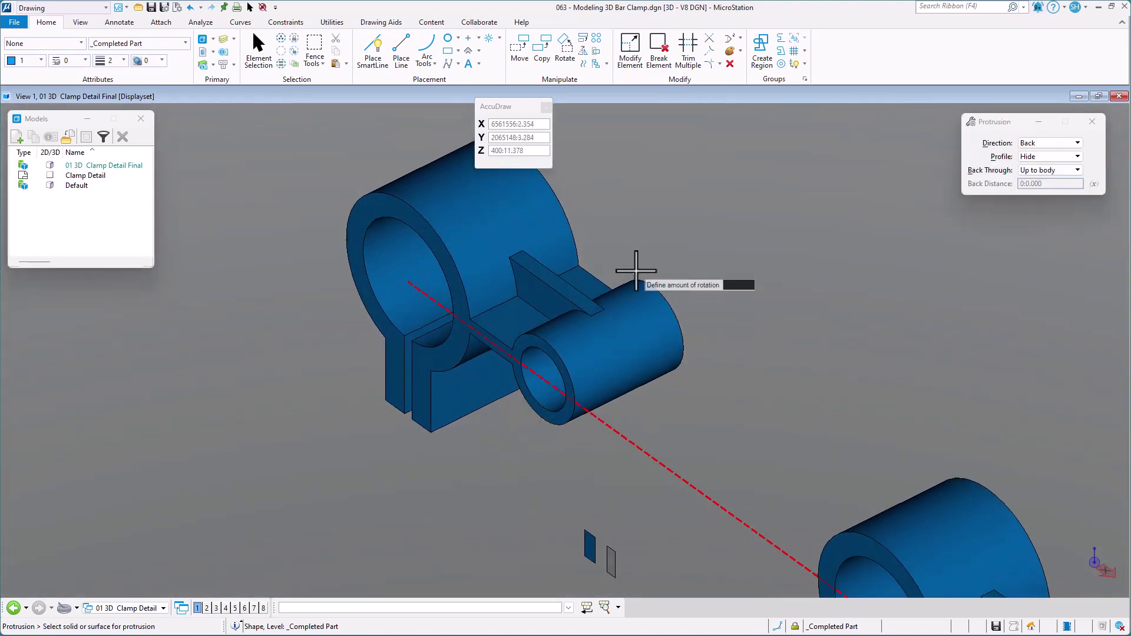
{"action": "right_click", "coordinate": [631, 211]}
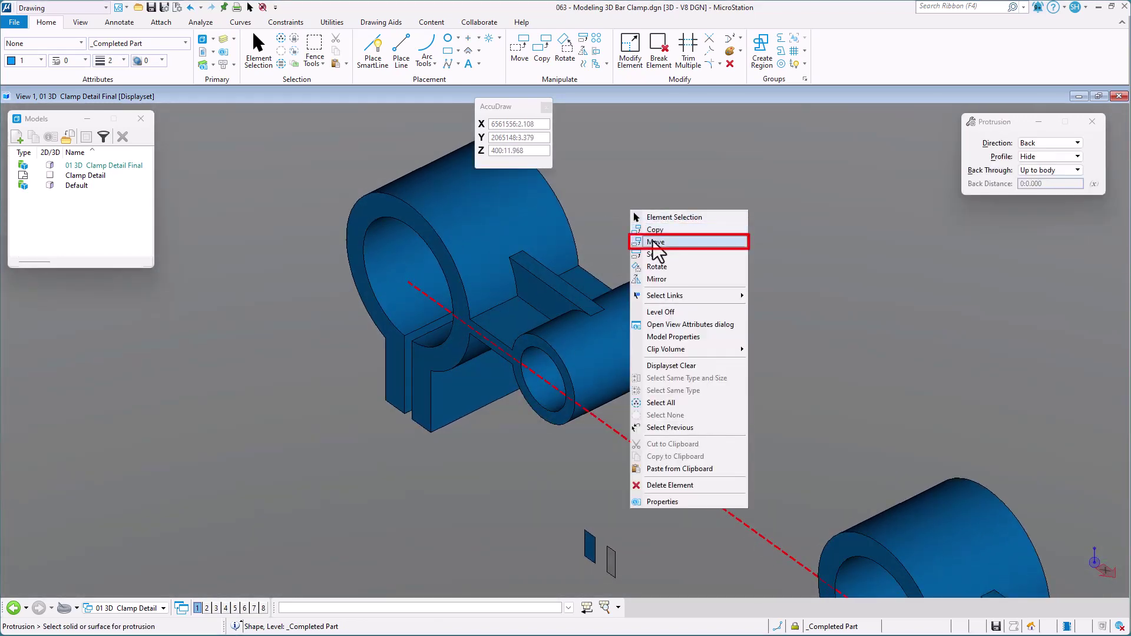
{"action": "left_click", "coordinate": [655, 242]}
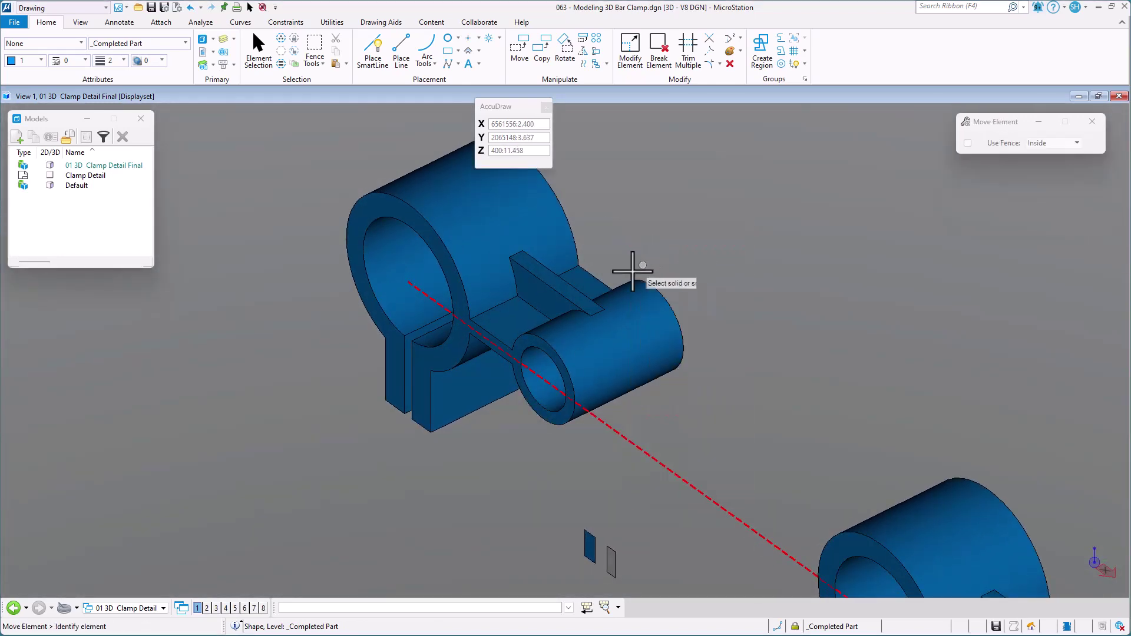
{"action": "left_click", "coordinate": [564, 278]}
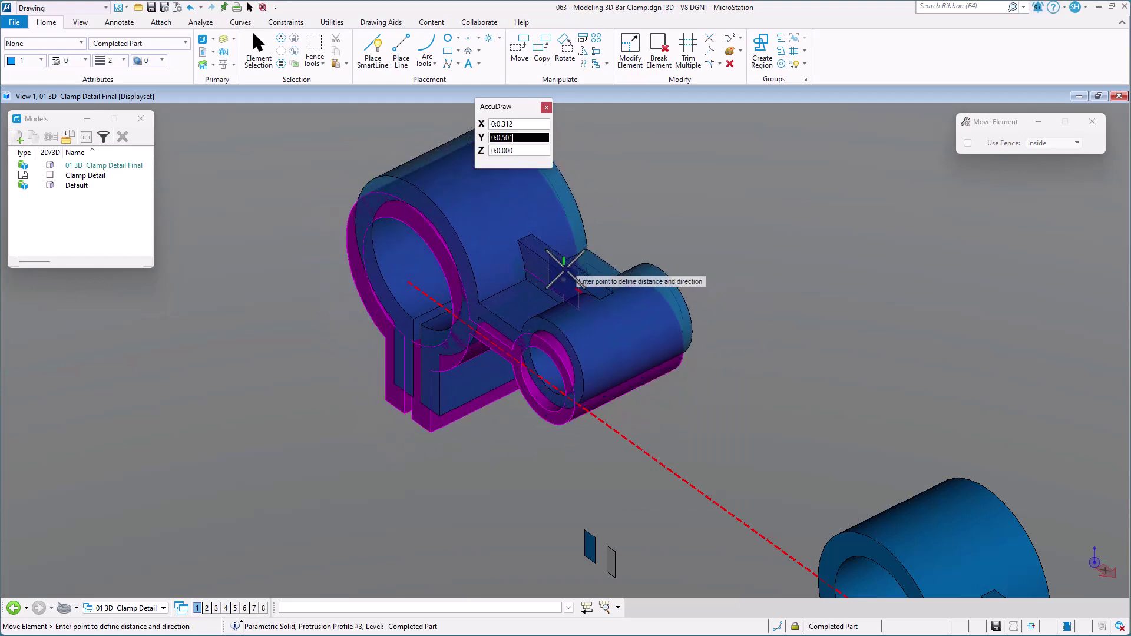
{"action": "left_click", "coordinate": [574, 278]}
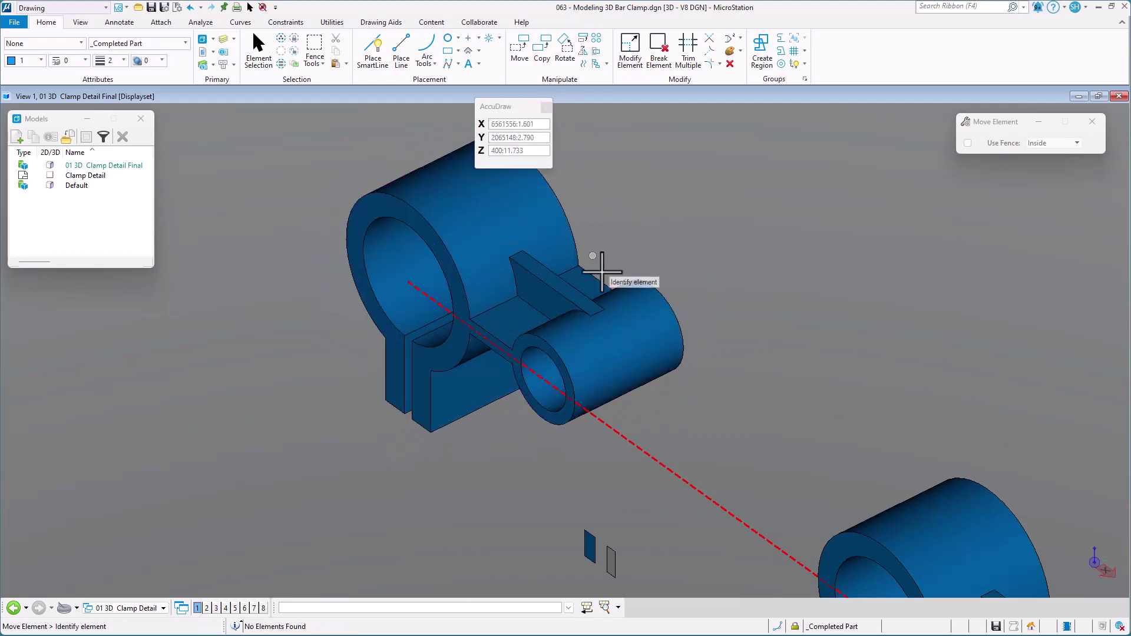
{"action": "left_click", "coordinate": [530, 330]}
- Examine the hole in the finished clamp's tab and its radius and location dimensions in the Clamp Detail drawing
{"action": "middle_click_drag", "start_coordinate": [550, 336], "coordinate": [564, 316], "text": "shift"}
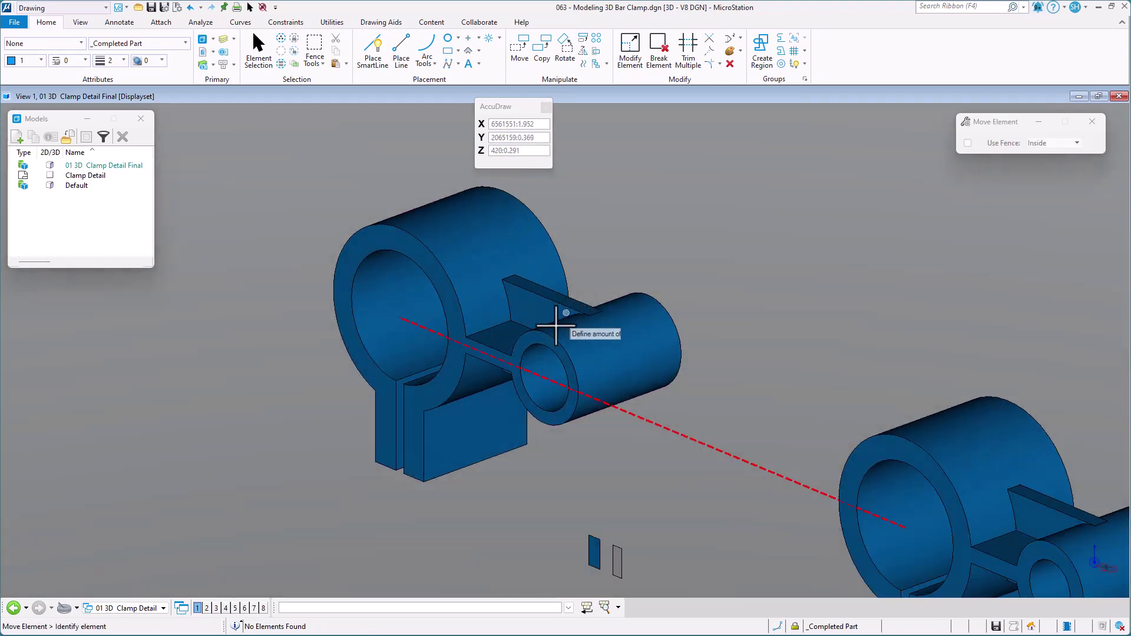
{"action": "scroll", "coordinate": [479, 285], "scroll_direction": "down", "scroll_amount": 3}
{"action": "scroll", "coordinate": [769, 527], "scroll_direction": "up", "scroll_amount": 5}
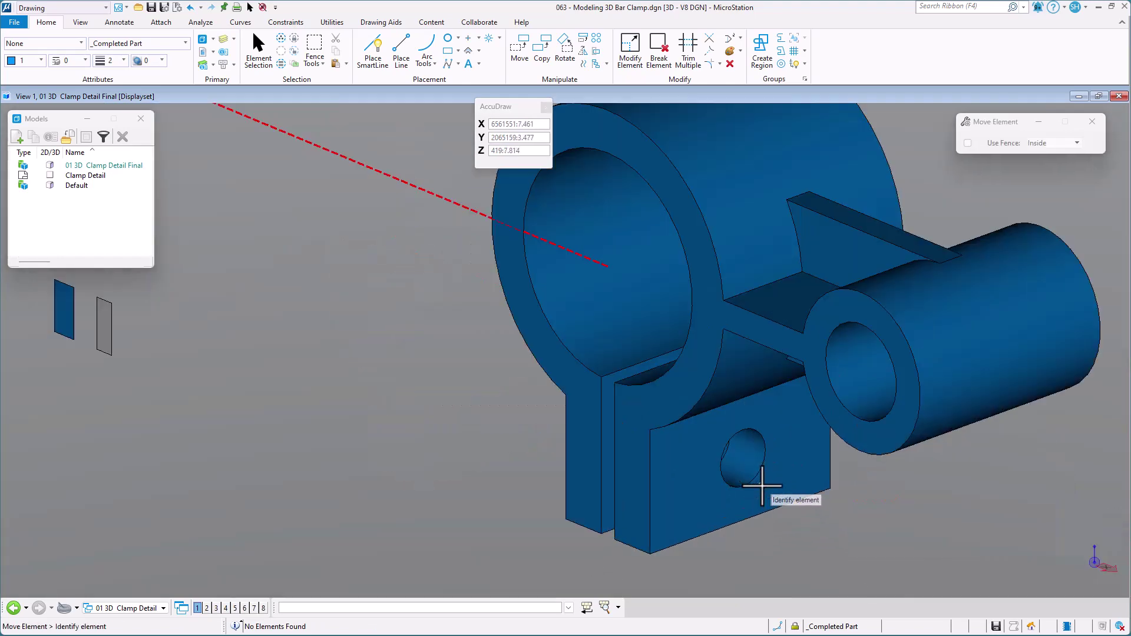
{"action": "scroll", "coordinate": [747, 463], "scroll_direction": "down", "scroll_amount": 5}
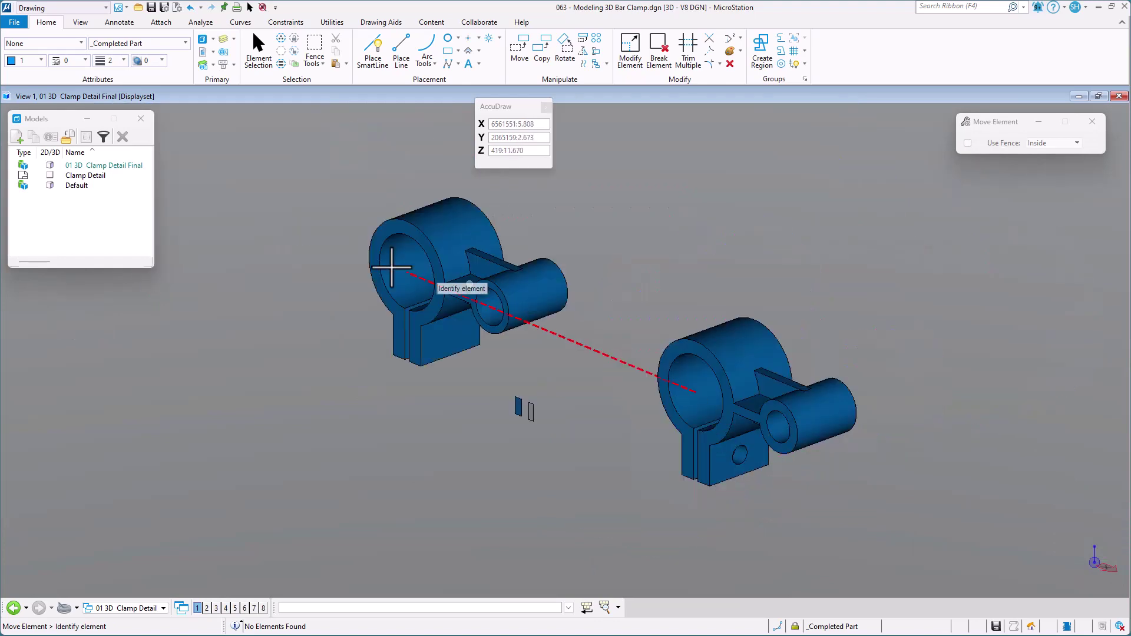
{"action": "double_click", "coordinate": [90, 175]}
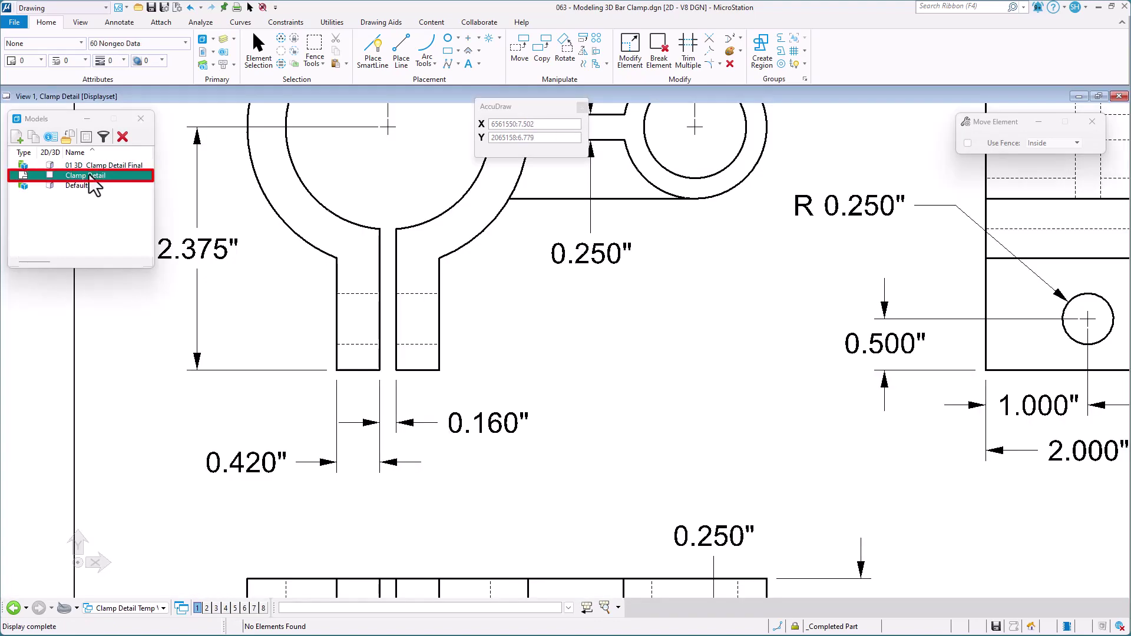
{"action": "scroll", "coordinate": [500, 318], "scroll_direction": "down", "scroll_amount": 3}
{"action": "scroll", "coordinate": [680, 327], "scroll_direction": "up", "scroll_amount": 1}
{"action": "scroll", "coordinate": [732, 371], "scroll_direction": "down", "scroll_amount": 1}
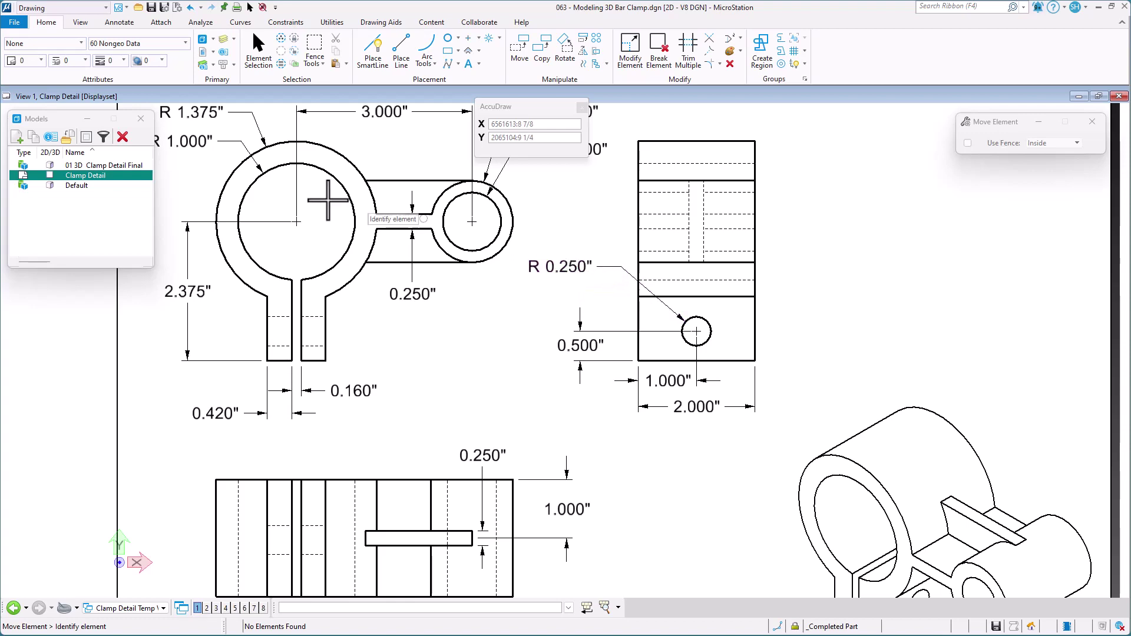
- Switch back to the 01 3D Clamp Detail Final model
{"action": "double_click", "coordinate": [109, 165]}
{"action": "scroll", "coordinate": [414, 324], "scroll_direction": "up", "scroll_amount": 3}
{"action": "scroll", "coordinate": [414, 325], "scroll_direction": "up", "scroll_amount": 2}
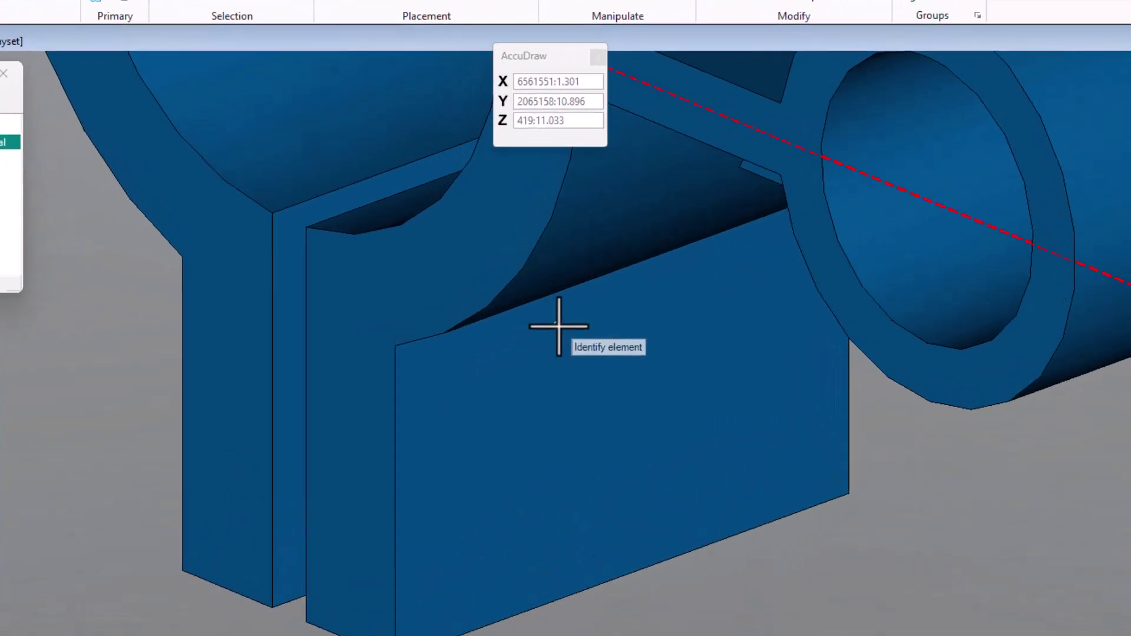
- Drill a Simple, Through hole 0.500" in diameter normal to the tab's outer face, centred 0.5" above the midpoint of its lower edge
{"action": "key", "text": "space"}
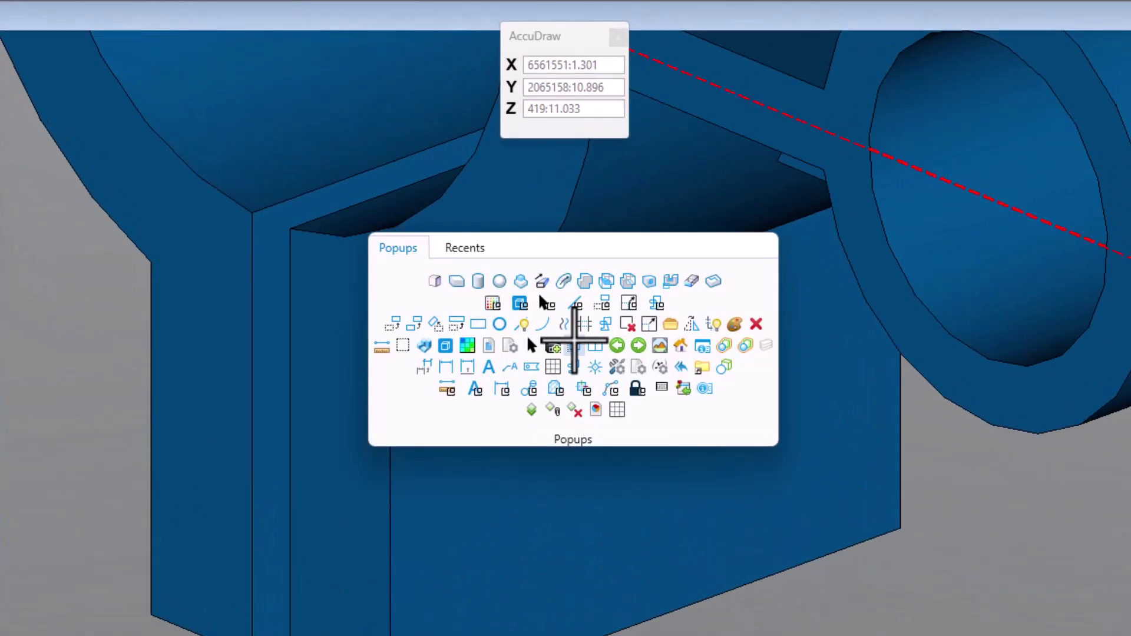
{"action": "left_click", "coordinate": [649, 281]}
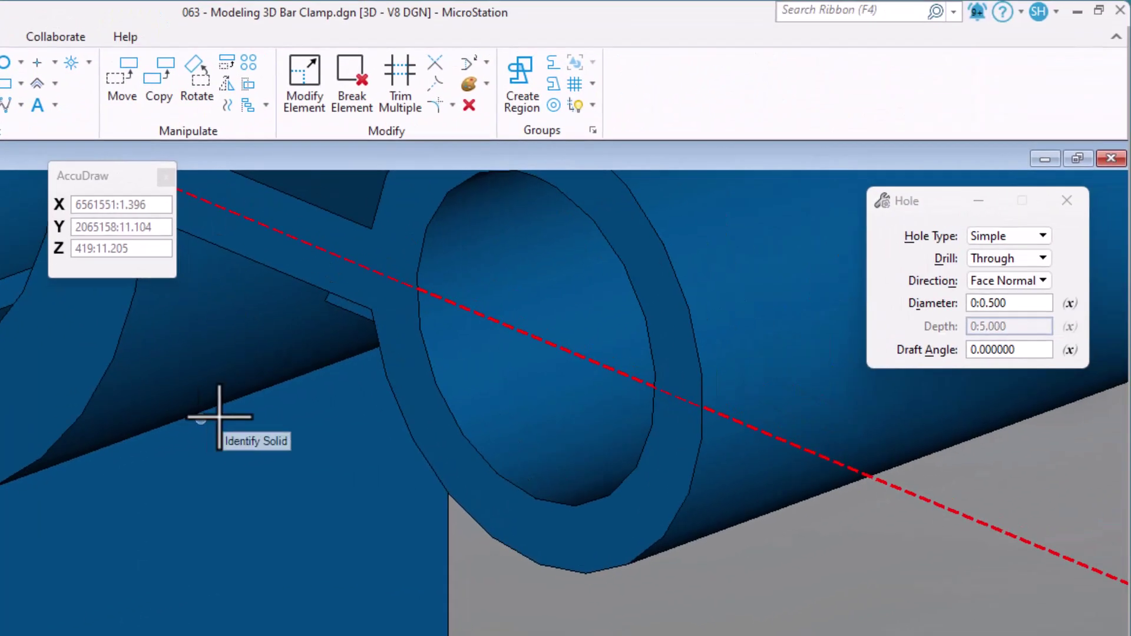
{"action": "left_click", "coordinate": [1023, 239]}
{"action": "left_click", "coordinate": [1020, 235]}
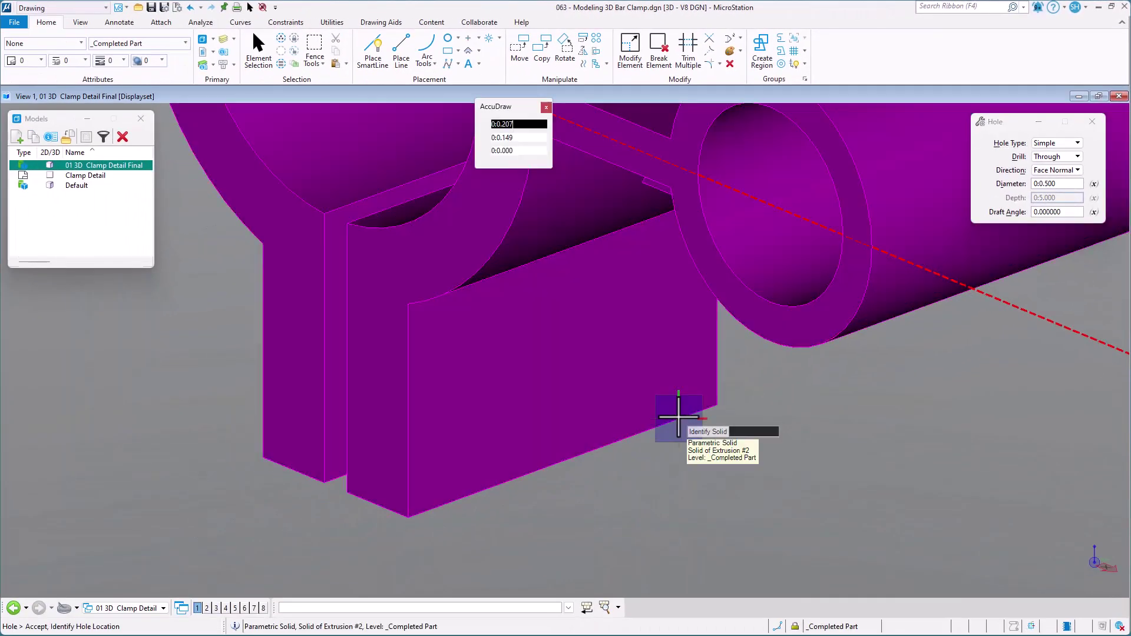
{"action": "left_click", "coordinate": [678, 417]}
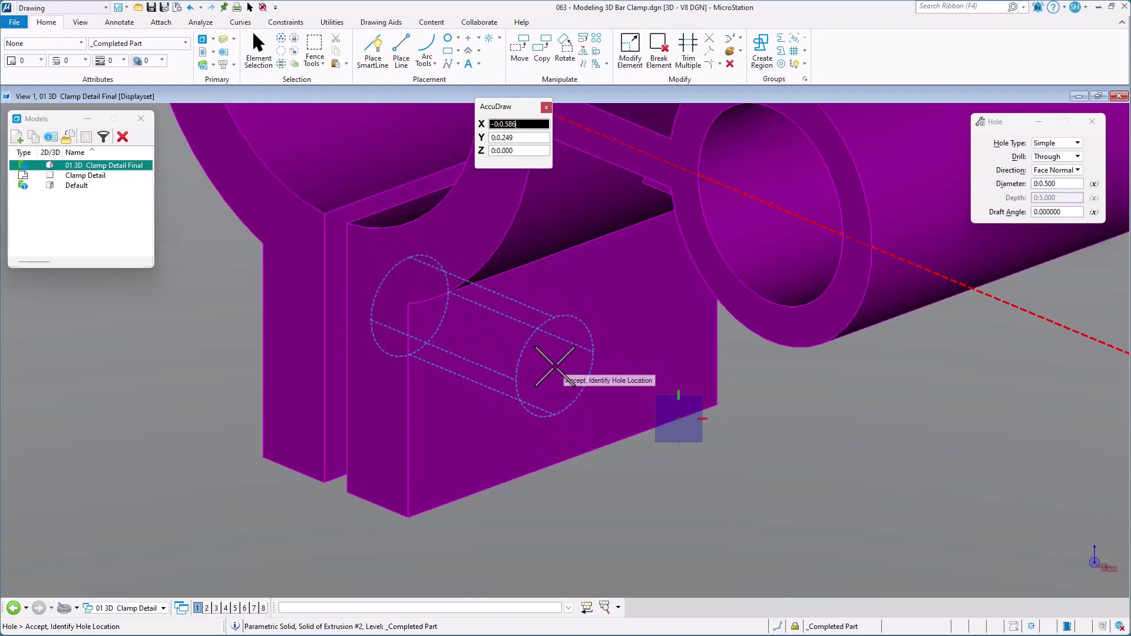
{"action": "left_click", "coordinate": [563, 460]}
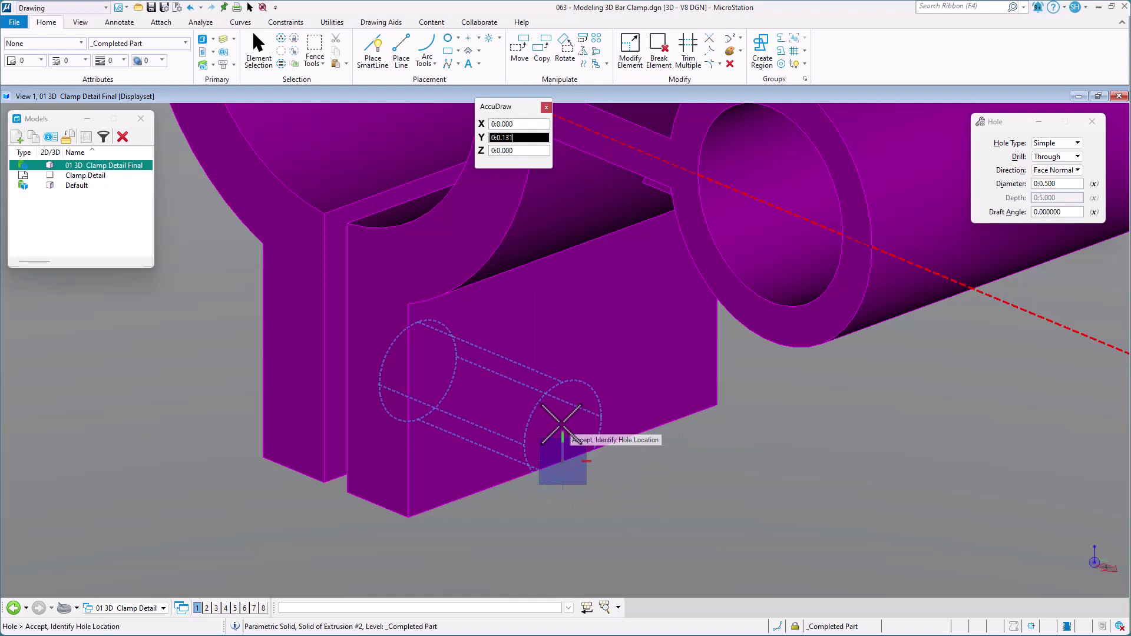
{"action": "type", "text": ":.5"}
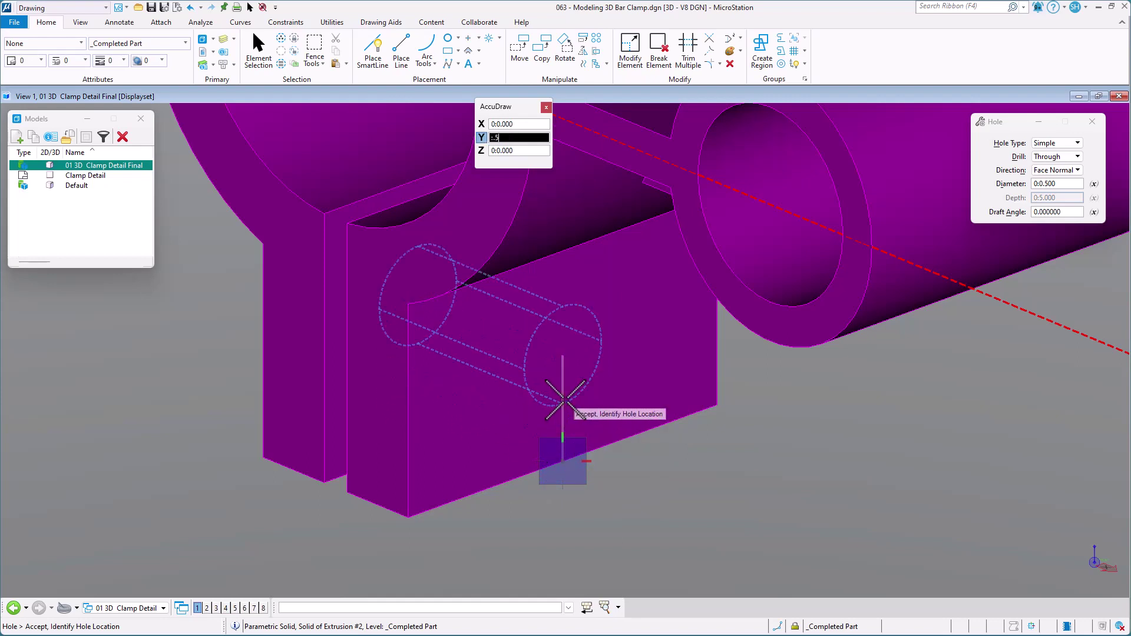
{"action": "left_click", "coordinate": [563, 401]}
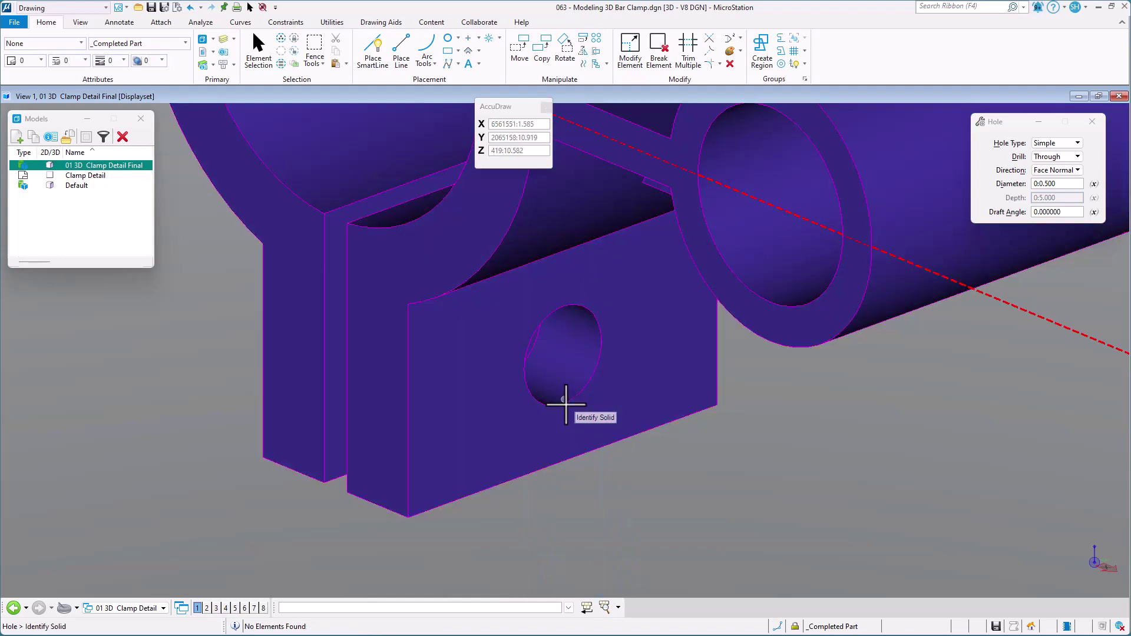
{"action": "scroll", "coordinate": [556, 396], "scroll_direction": "down", "scroll_amount": 2}
{"action": "left_click", "coordinate": [560, 399]}
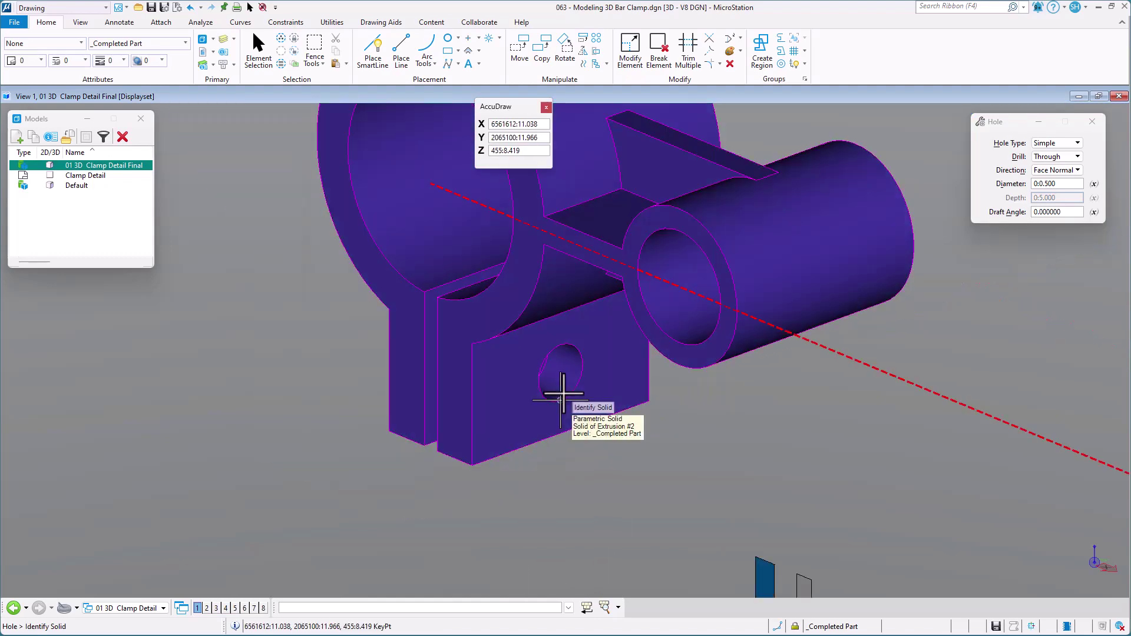
- Edit the tab's hole feature to set its diameter to 0.7500", and deselect the clamp body
{"action": "middle_click_drag", "start_coordinate": [596, 416], "coordinate": [577, 454], "text": "shift"}
{"action": "key", "text": "space"}
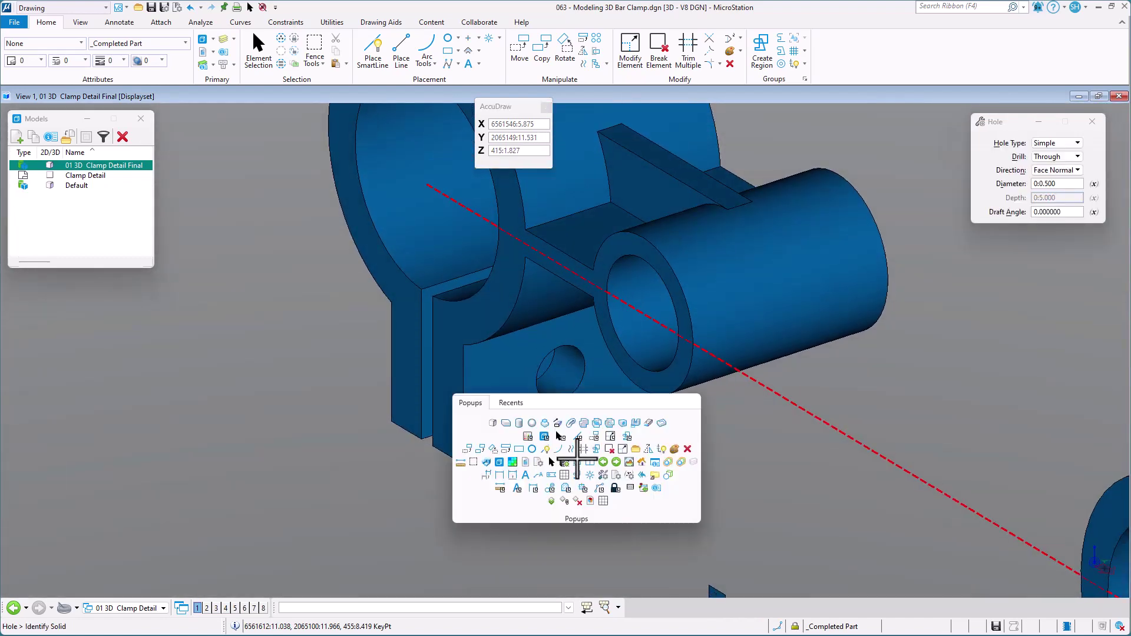
{"action": "left_click", "coordinate": [552, 461]}
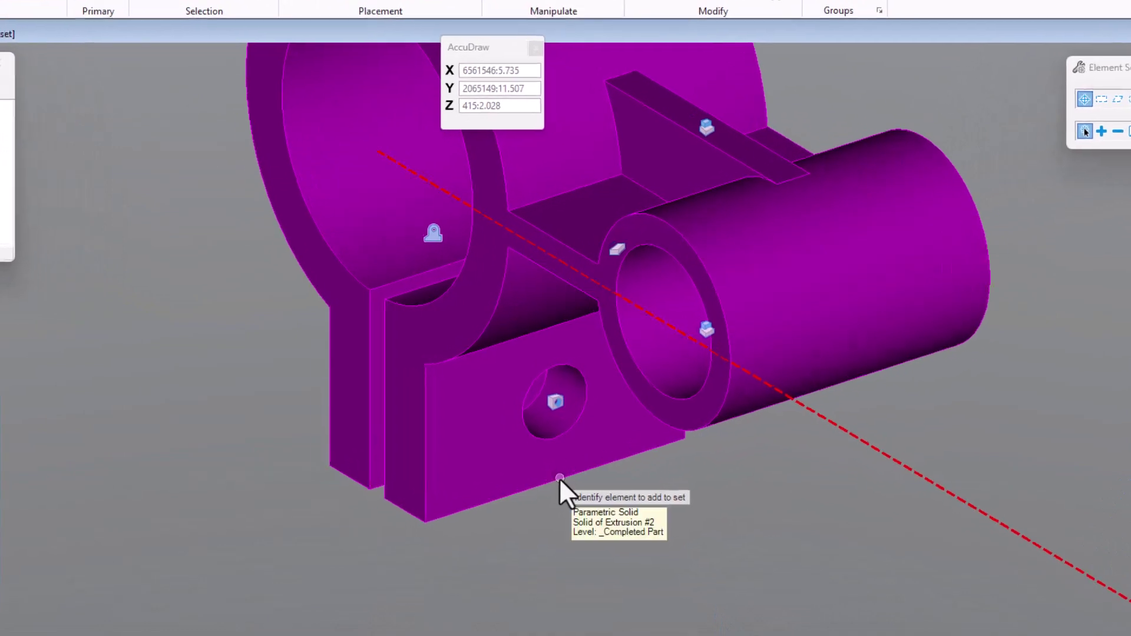
{"action": "left_click", "coordinate": [556, 410]}
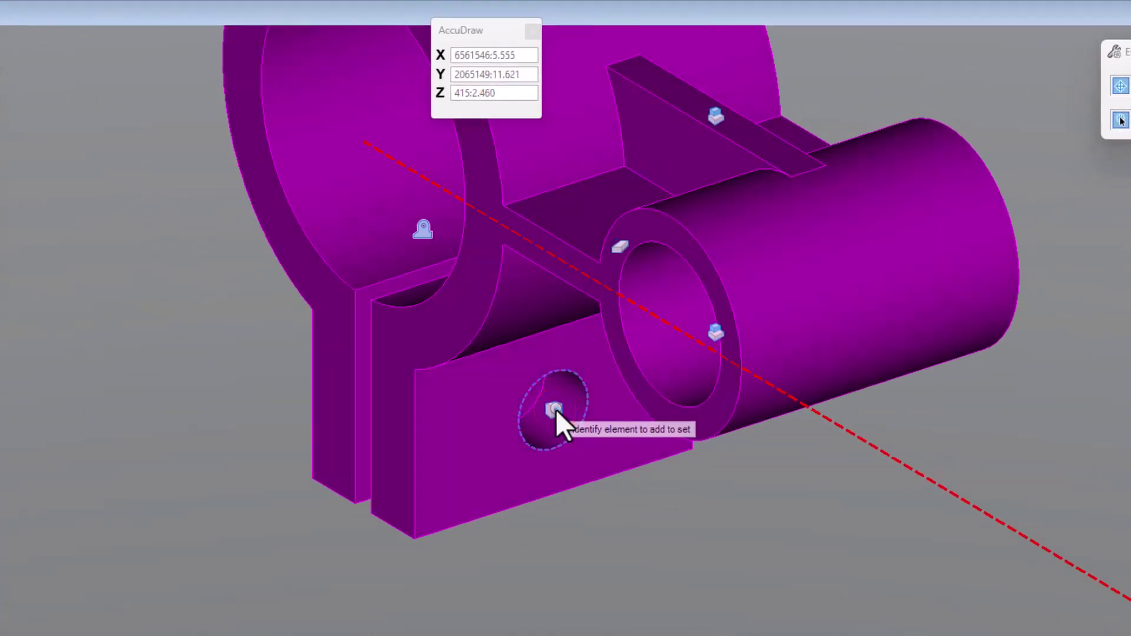
{"action": "right_click", "coordinate": [556, 409]}
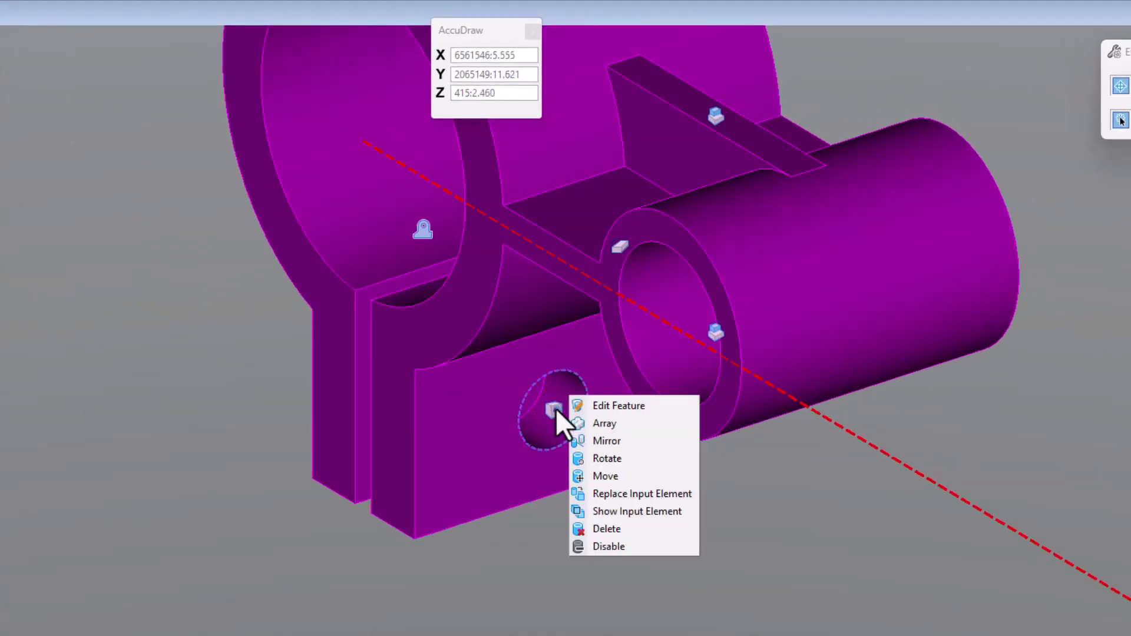
{"action": "left_click", "coordinate": [621, 405]}
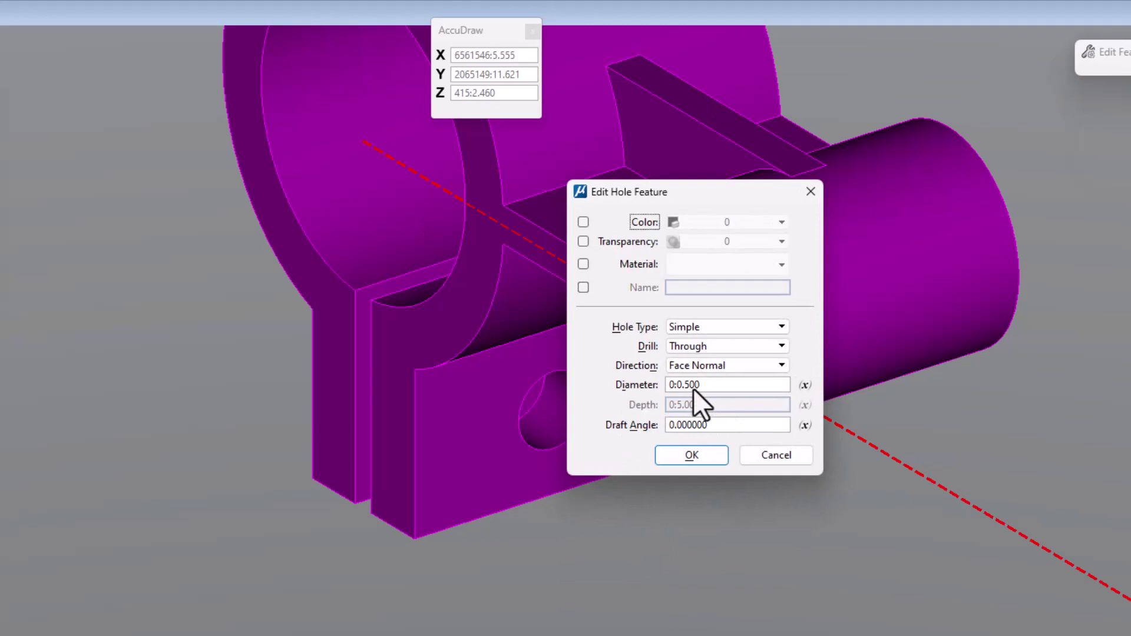
{"action": "left_click", "coordinate": [684, 387]}
{"action": "type", "text": "7"}
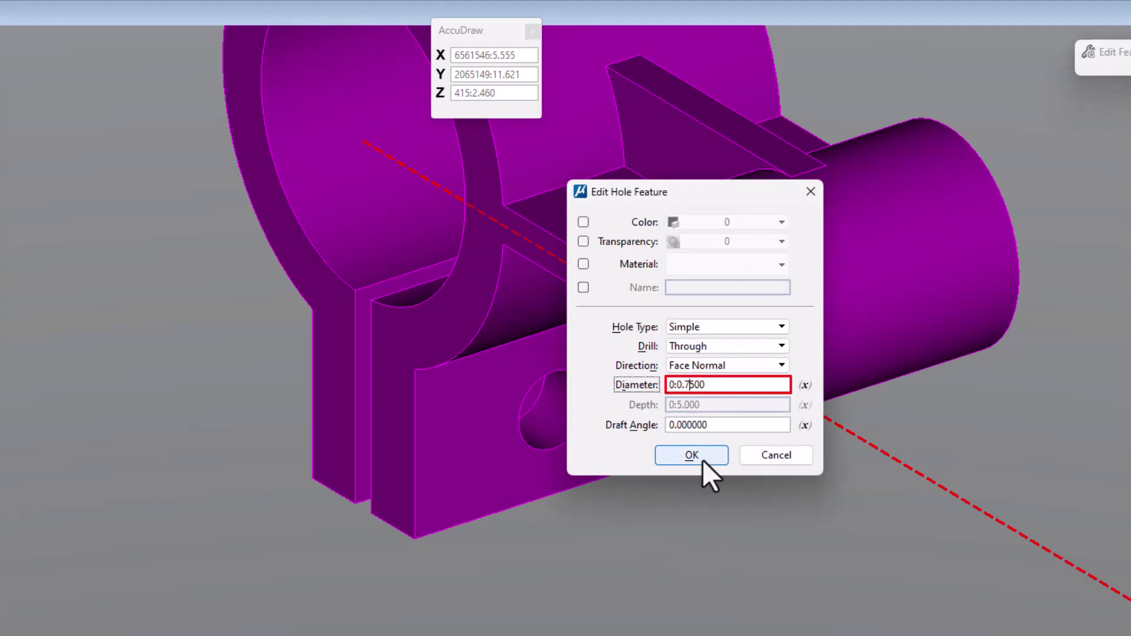
{"action": "left_click", "coordinate": [702, 459]}
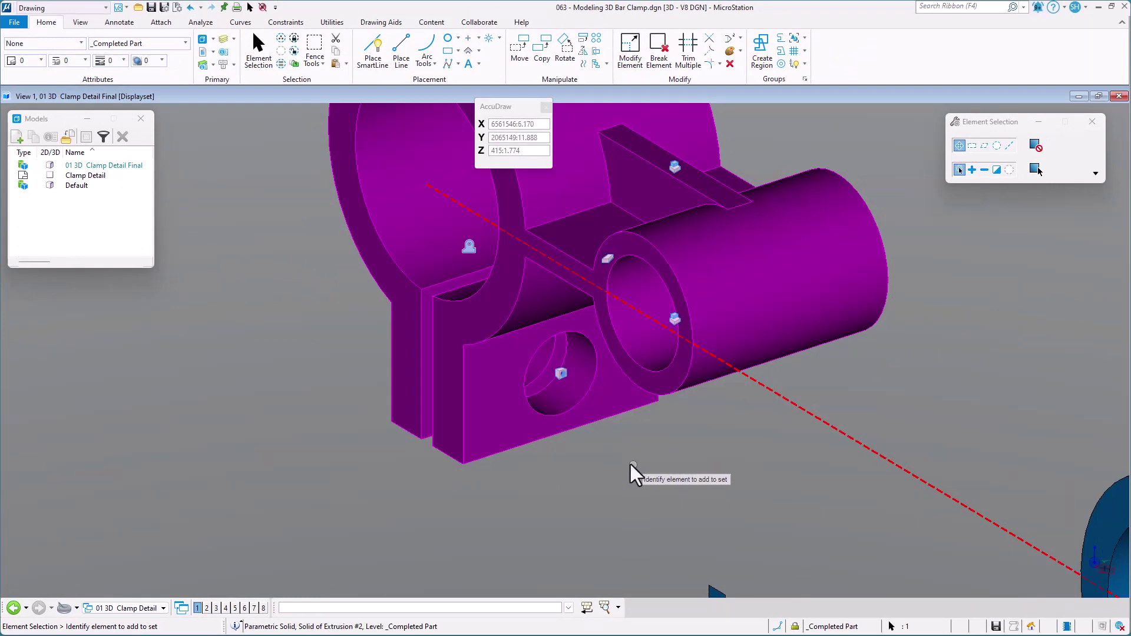
{"action": "left_click", "coordinate": [626, 458]}
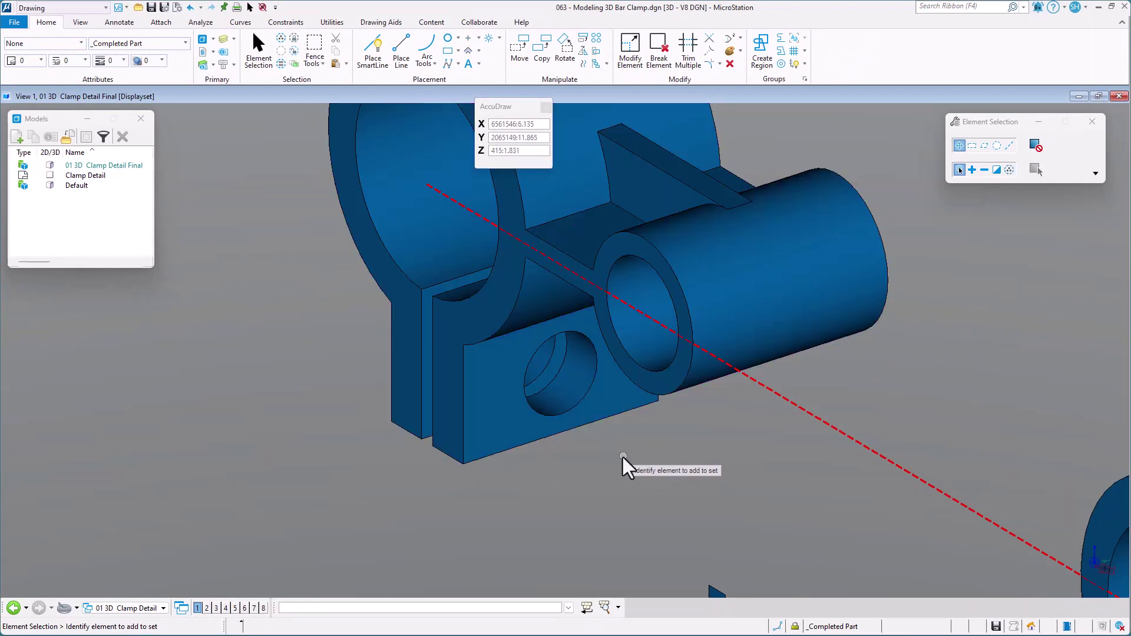
{"action": "scroll", "coordinate": [564, 398], "scroll_direction": "down", "scroll_amount": 1}
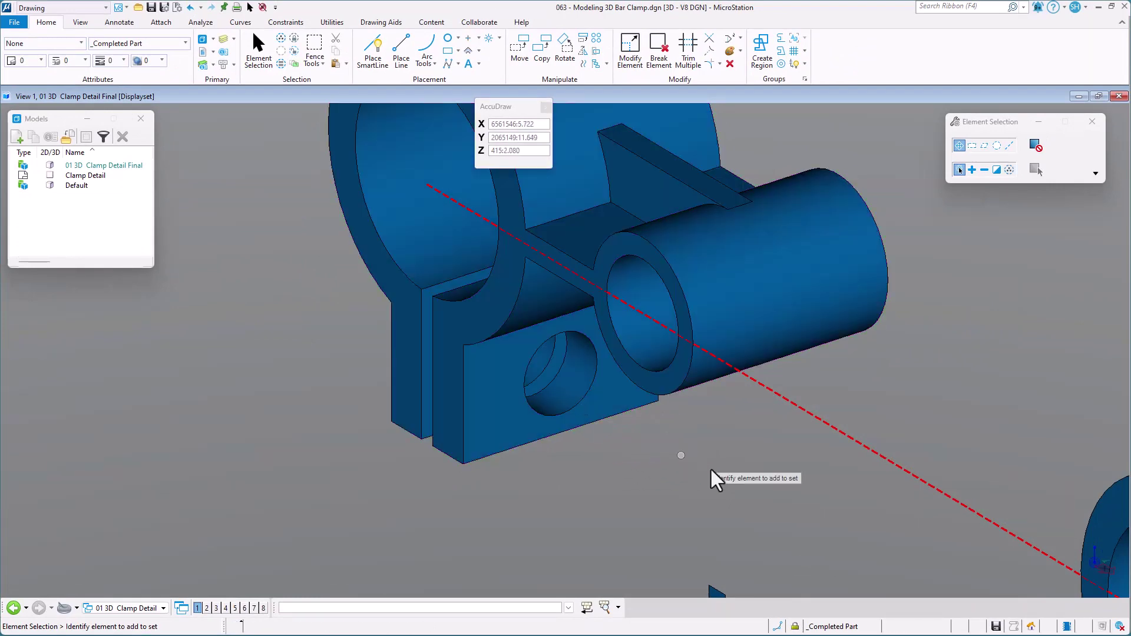
{"action": "scroll", "coordinate": [536, 447], "scroll_direction": "down", "scroll_amount": 2}
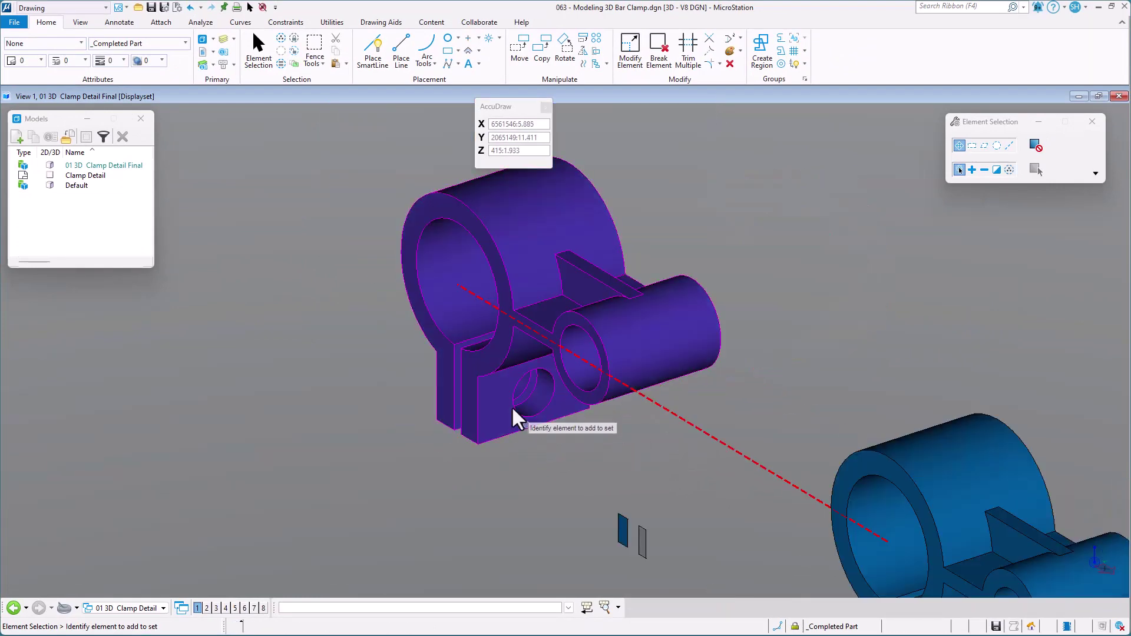
{"action": "scroll", "coordinate": [505, 401], "scroll_direction": "down", "scroll_amount": 1}
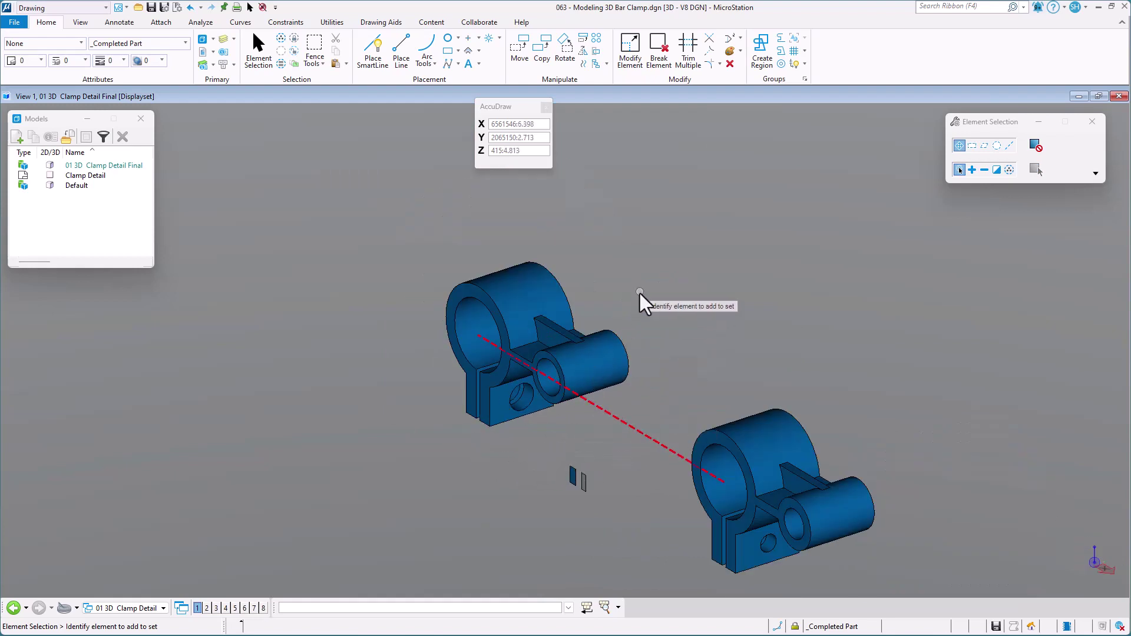
{"action": "key", "text": "space"}
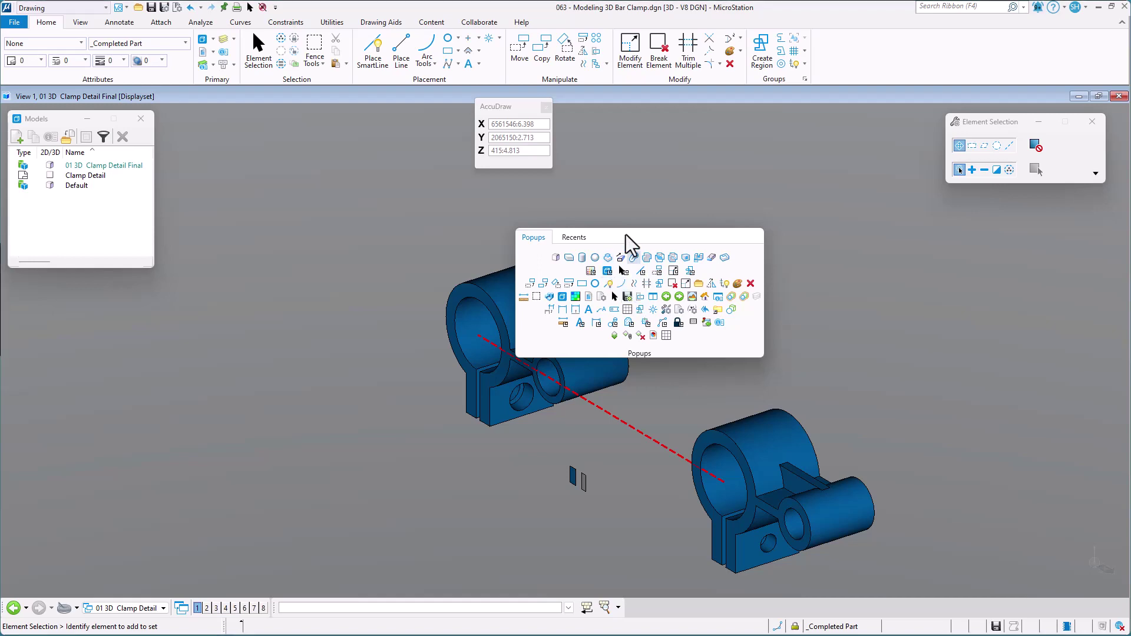